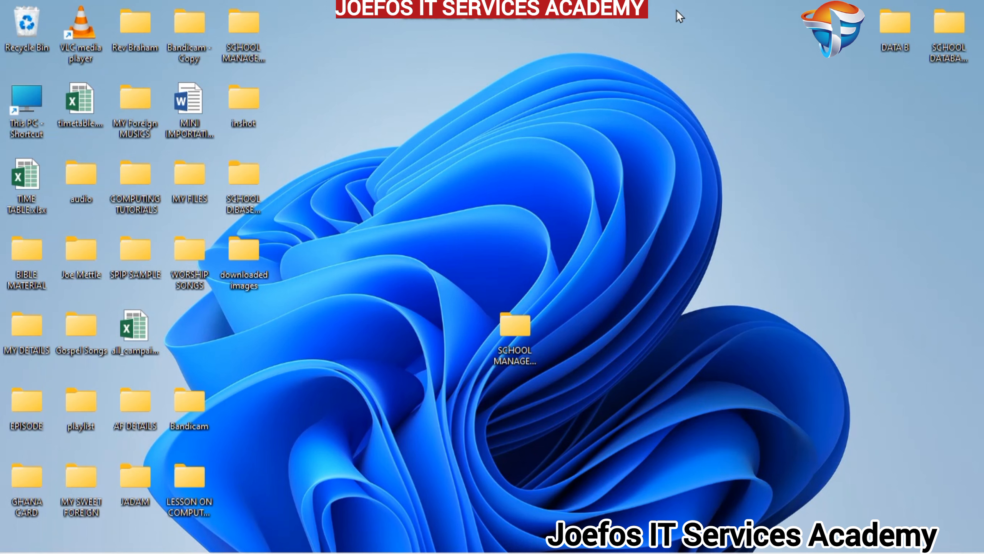
- Switch to the open Excel workbook at the STUDENT EMIS TABLE sheet
mouse_move(429, 547)
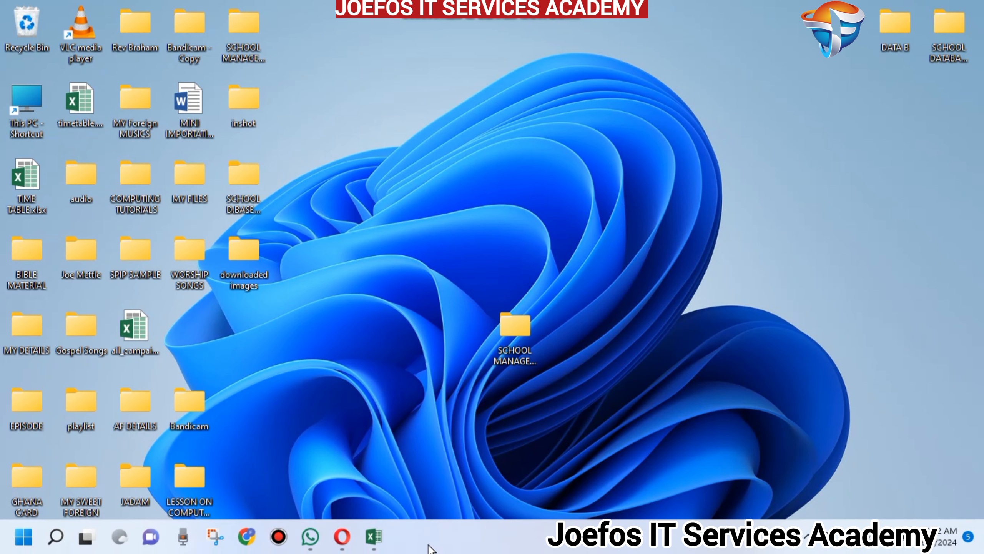
left_click(374, 542)
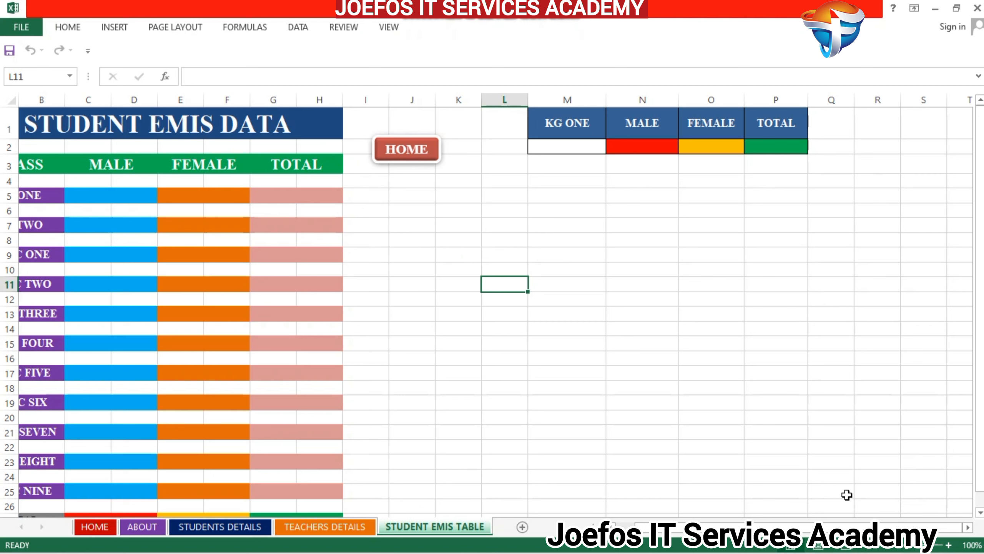
left_click_drag(795, 527, 732, 536)
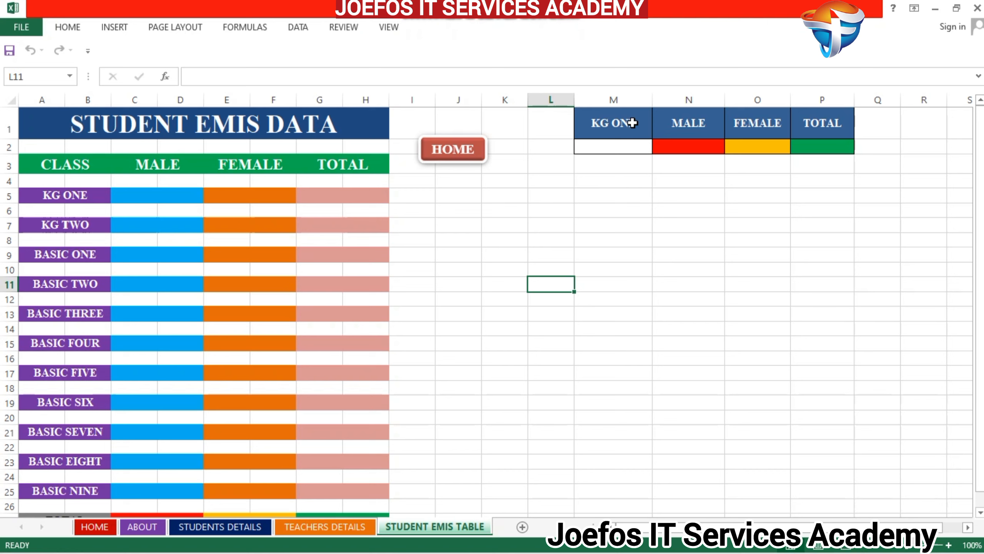
- Copy the KG ONE summary block M1:P2 and paste it at Q1, keeping the source column widths
left_click(619, 123)
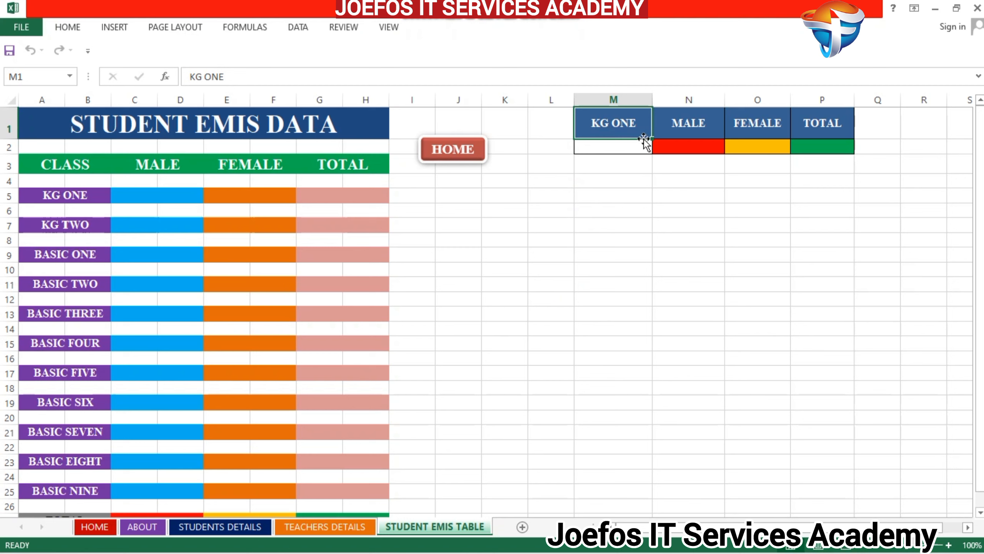
left_click_drag(649, 139, 814, 148)
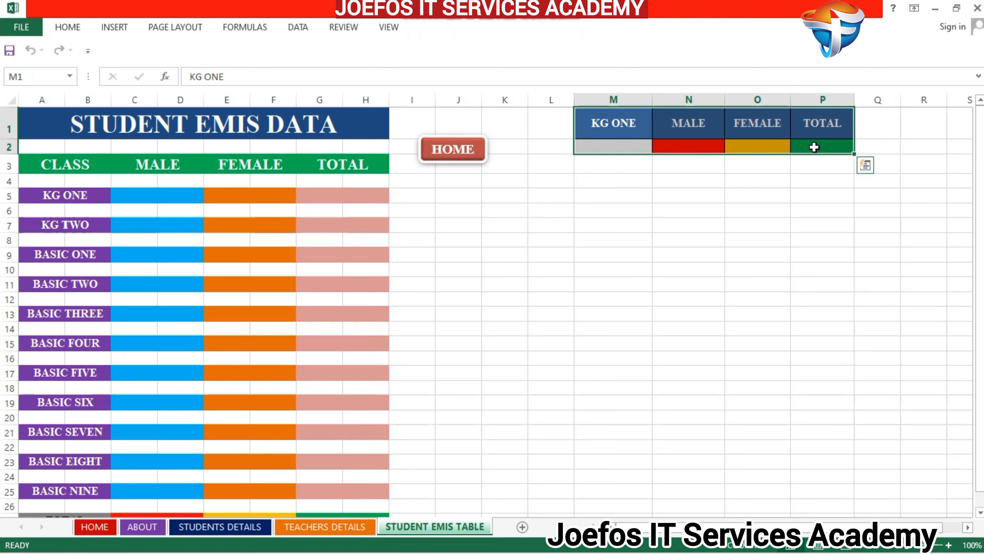
key("ctrl+c")
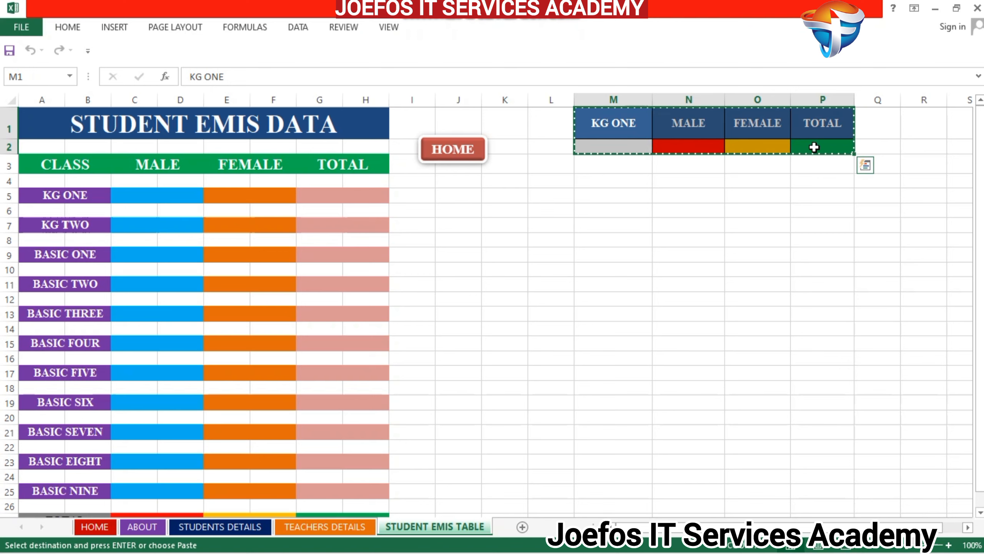
left_click(968, 528)
left_click_drag(968, 528, 967, 528)
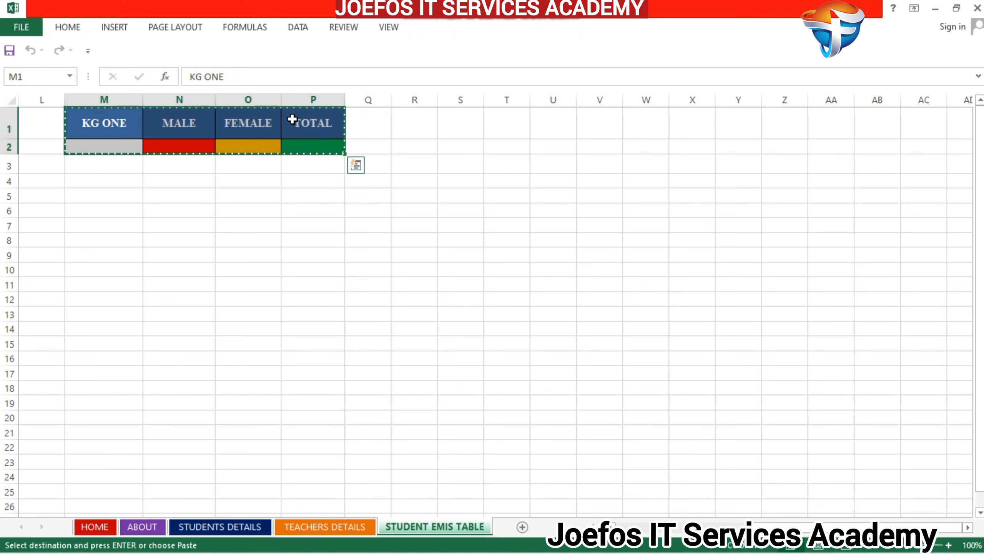
left_click(360, 128)
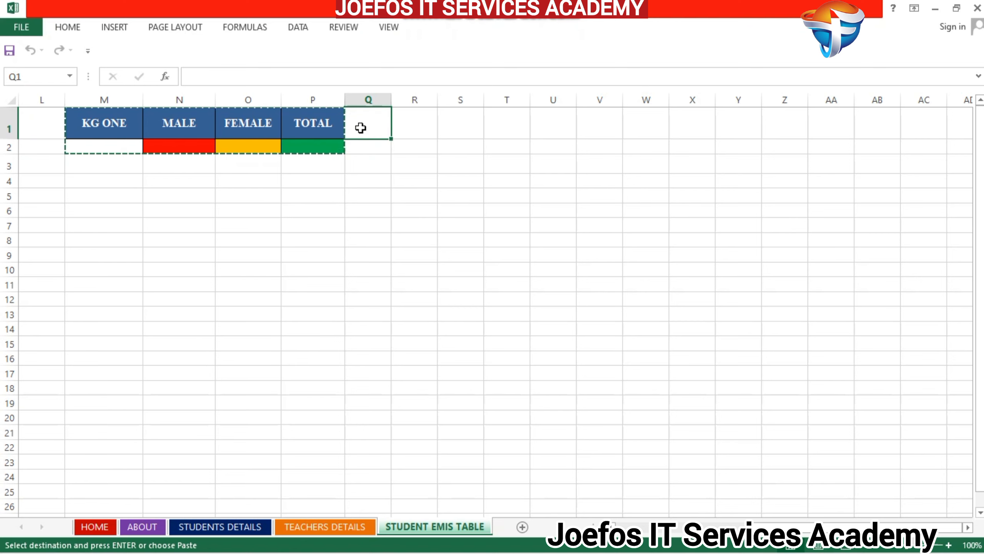
key("ctrl+v")
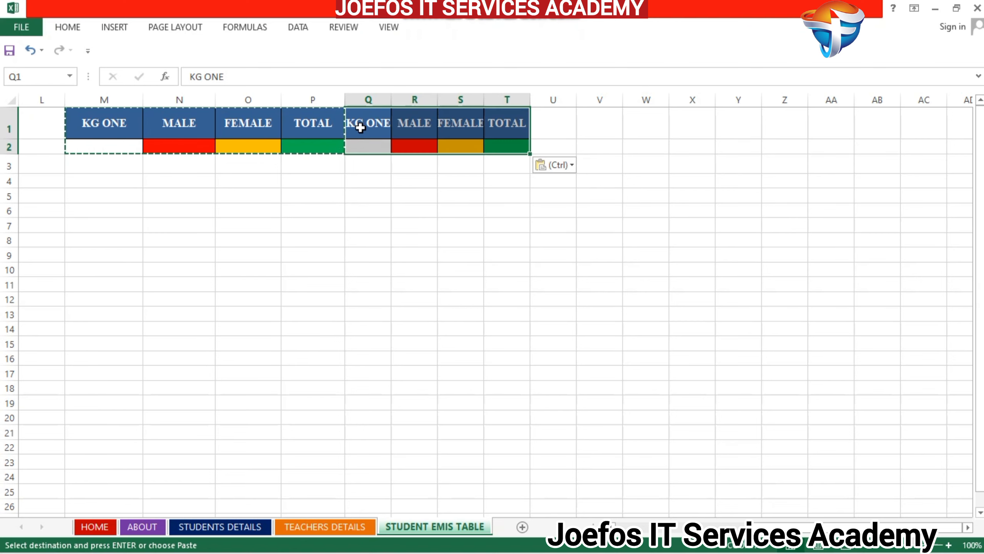
left_click(573, 166)
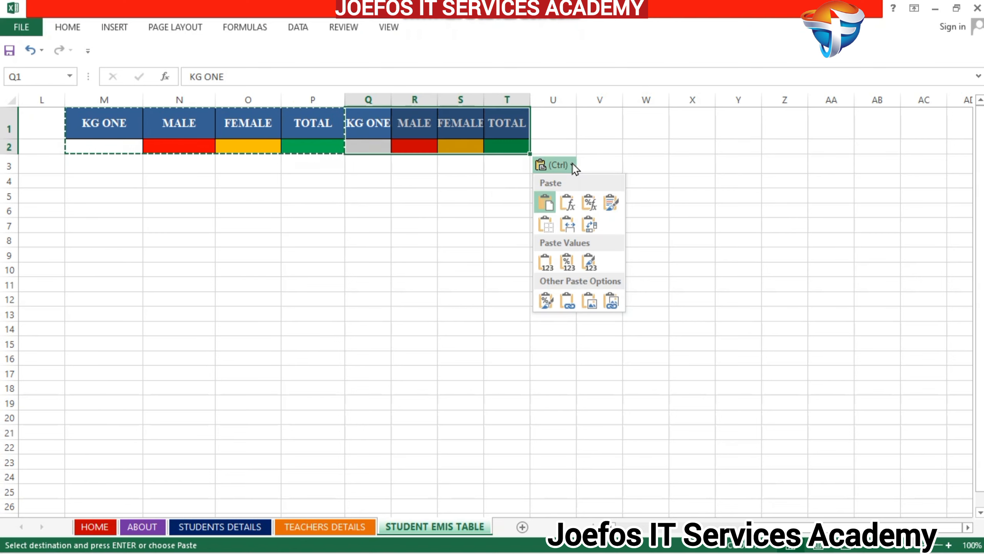
left_click(575, 226)
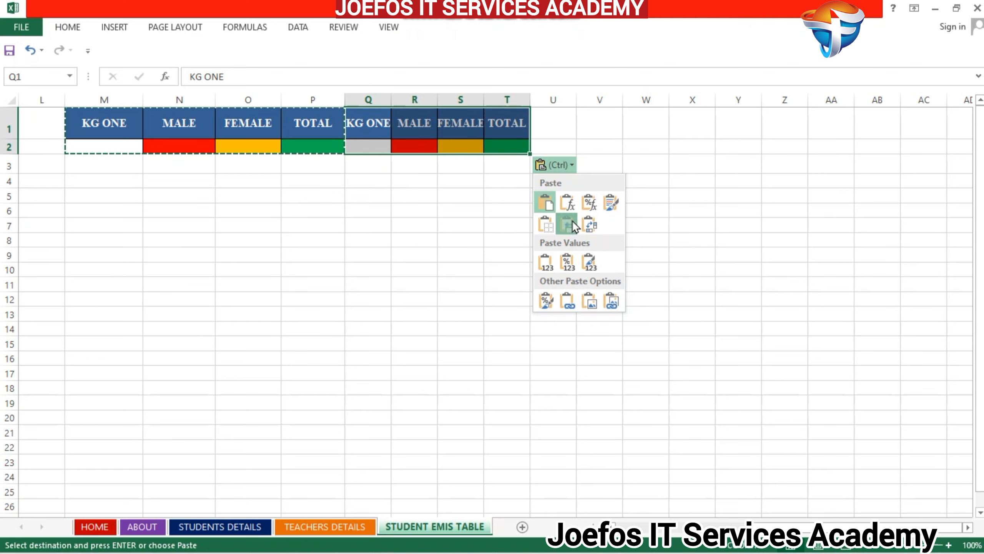
- Paste another copy of the KG ONE block at U1, keeping the source column widths
left_click(645, 131)
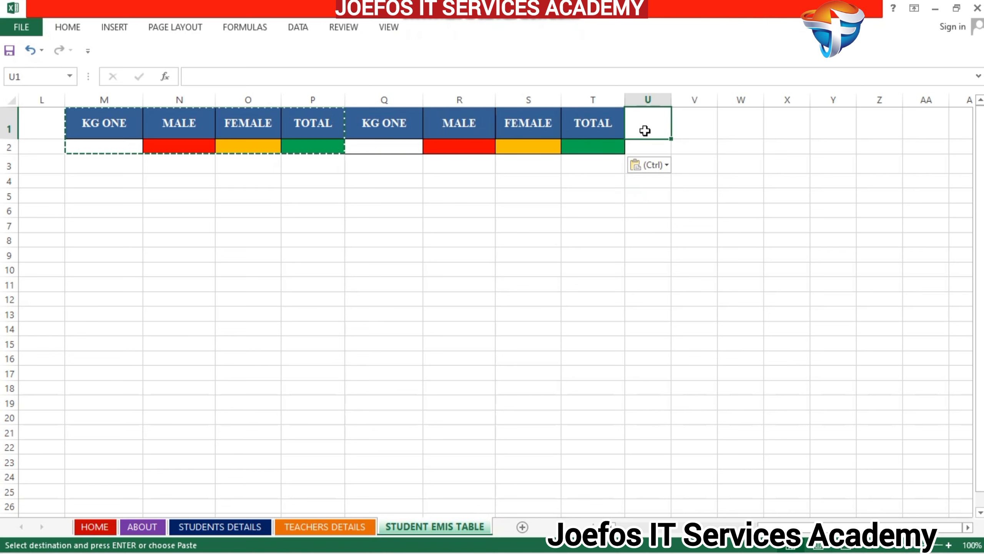
key("ctrl+v")
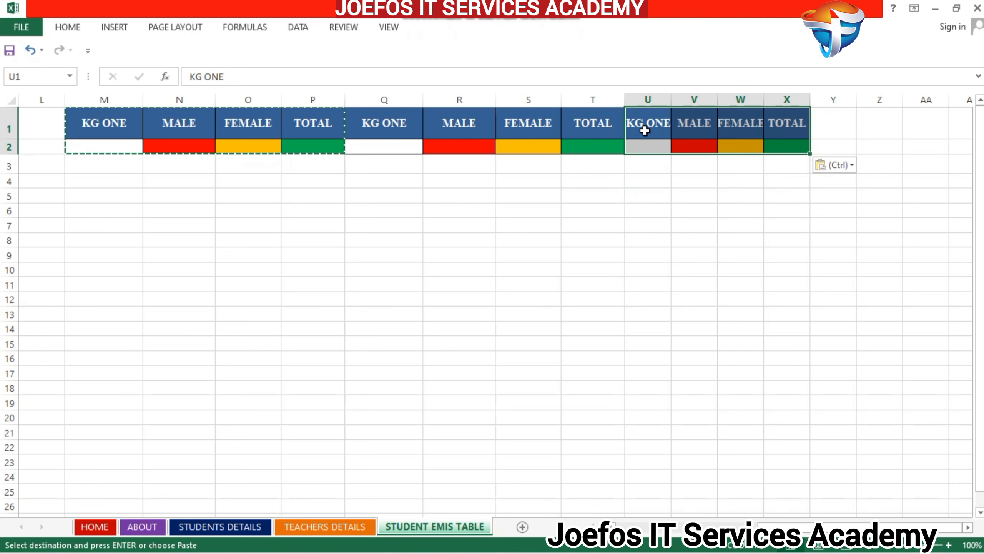
left_click(852, 166)
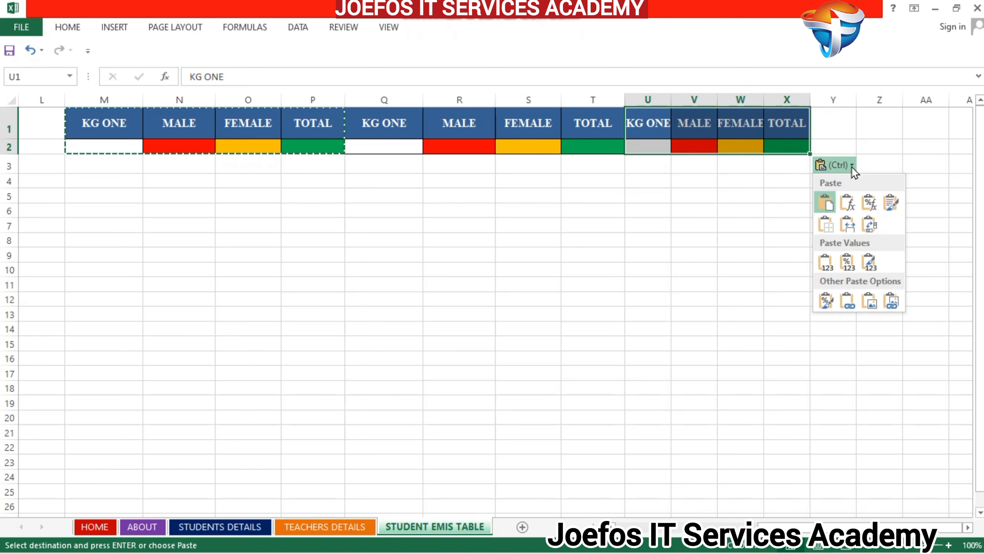
left_click(848, 224)
left_click(926, 123)
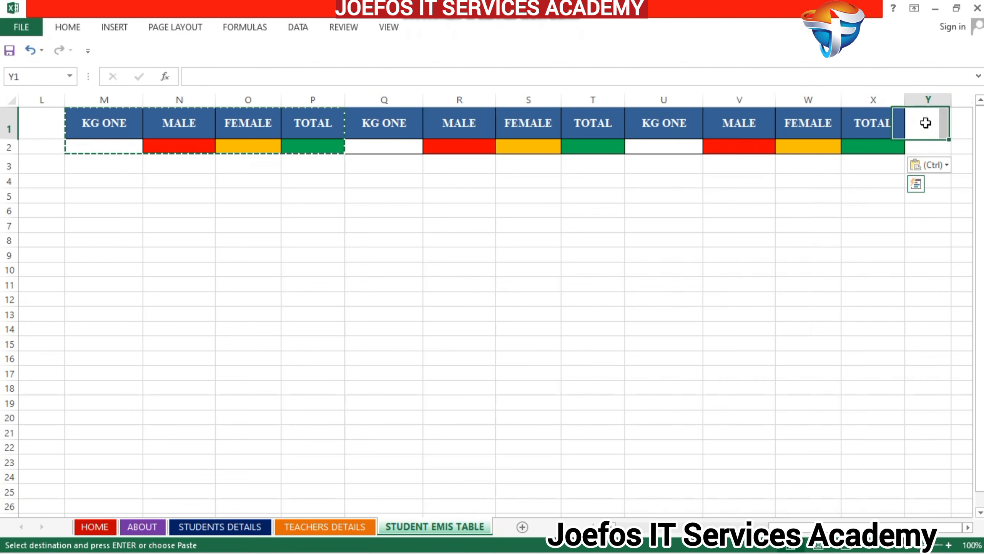
type("V")
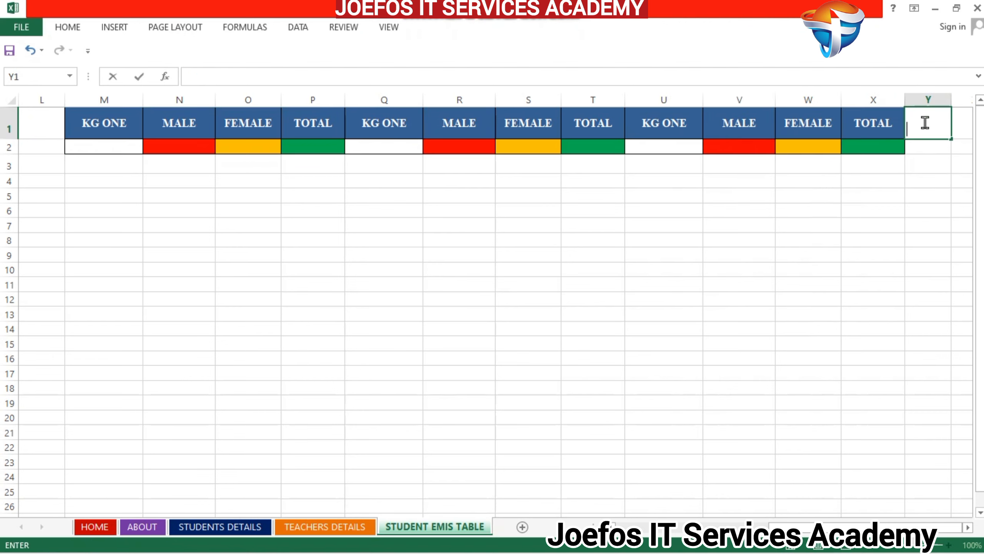
left_click(940, 180)
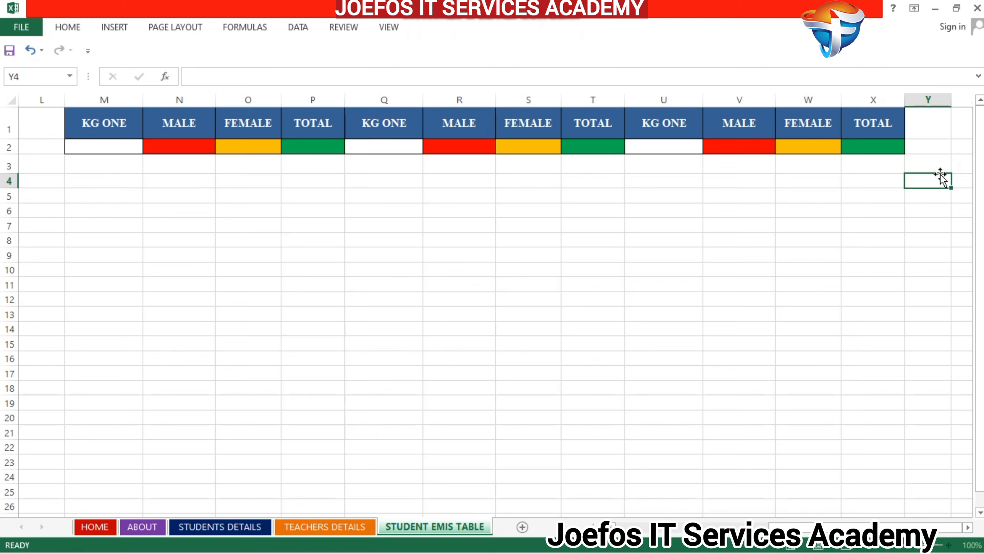
left_click(923, 132)
left_click(939, 225)
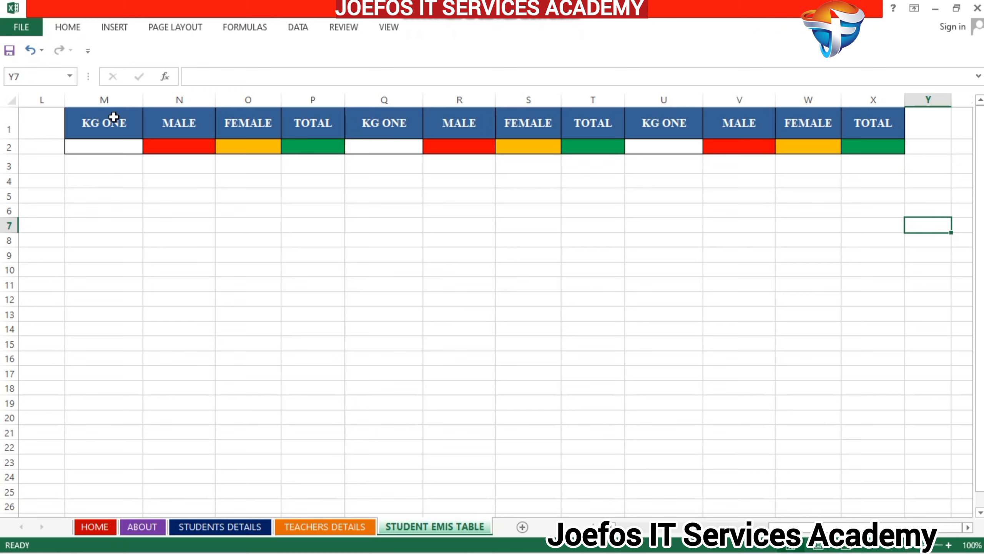
- Copy the block M1:P2 again and paste it at Y1, keeping the source column widths
left_click(102, 125)
left_click_drag(102, 124, 324, 143)
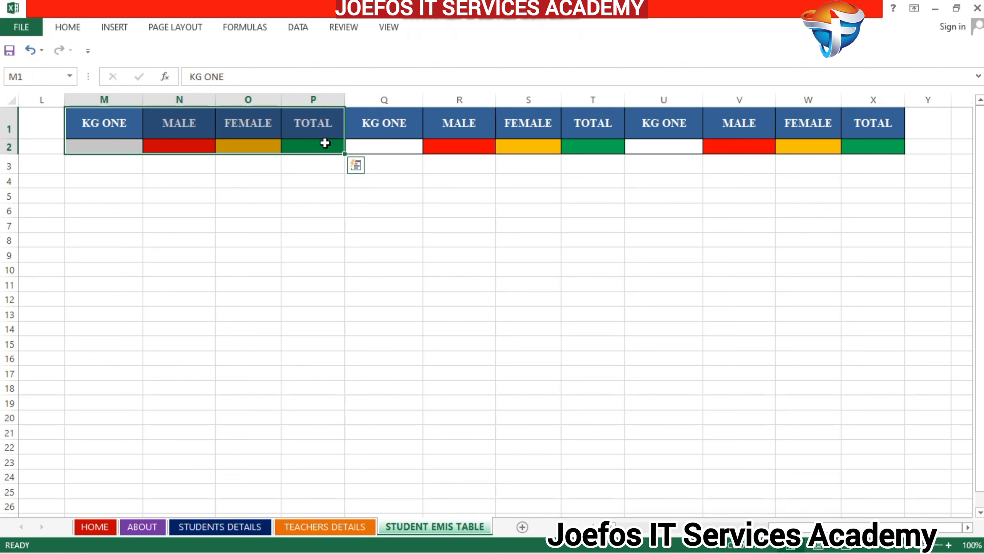
key("ctrl+c")
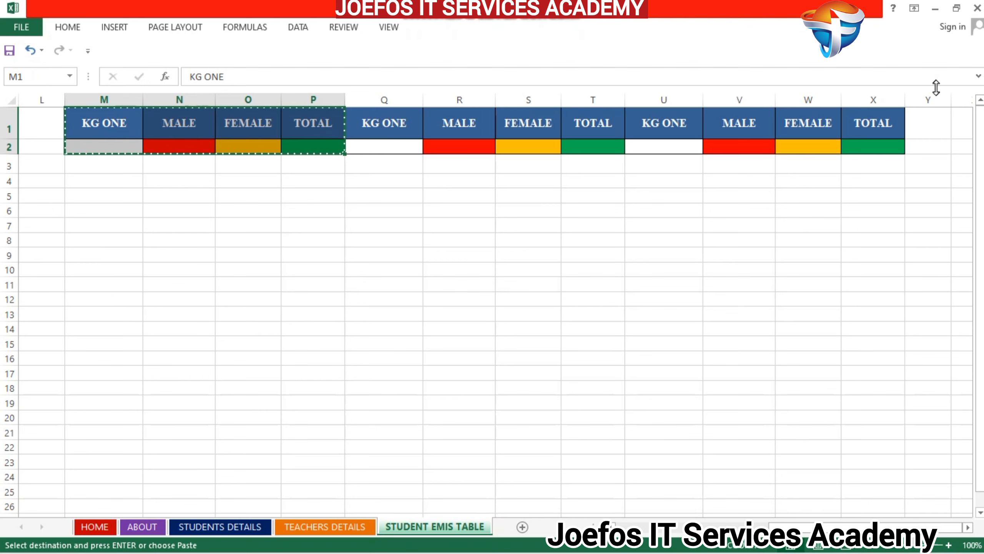
left_click(921, 122)
key("ctrl+v")
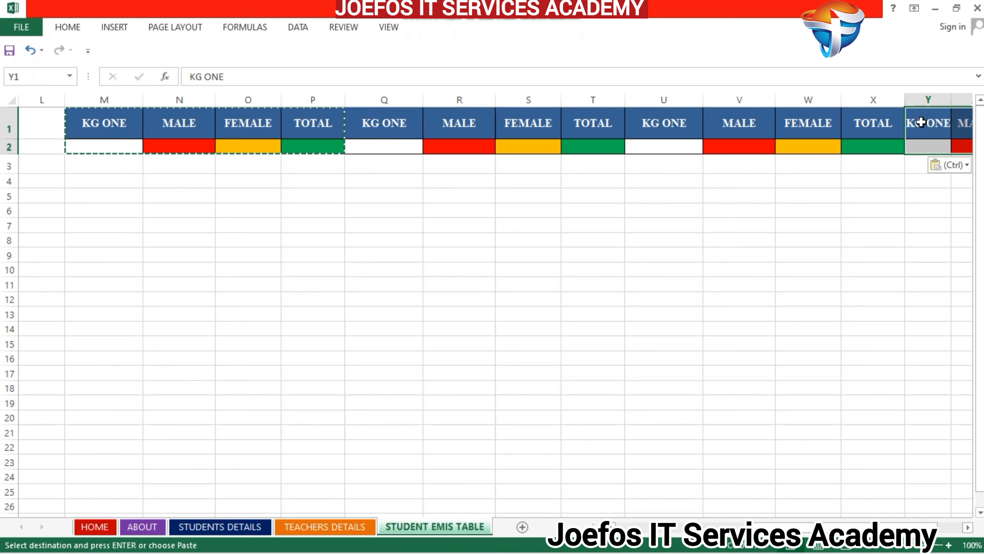
left_click(968, 527)
left_click(968, 527)
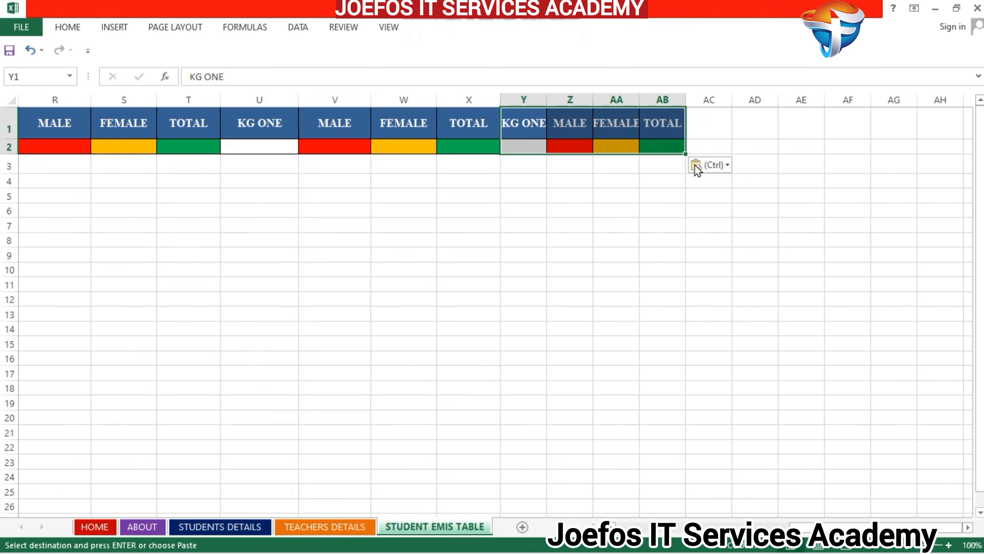
left_click(728, 165)
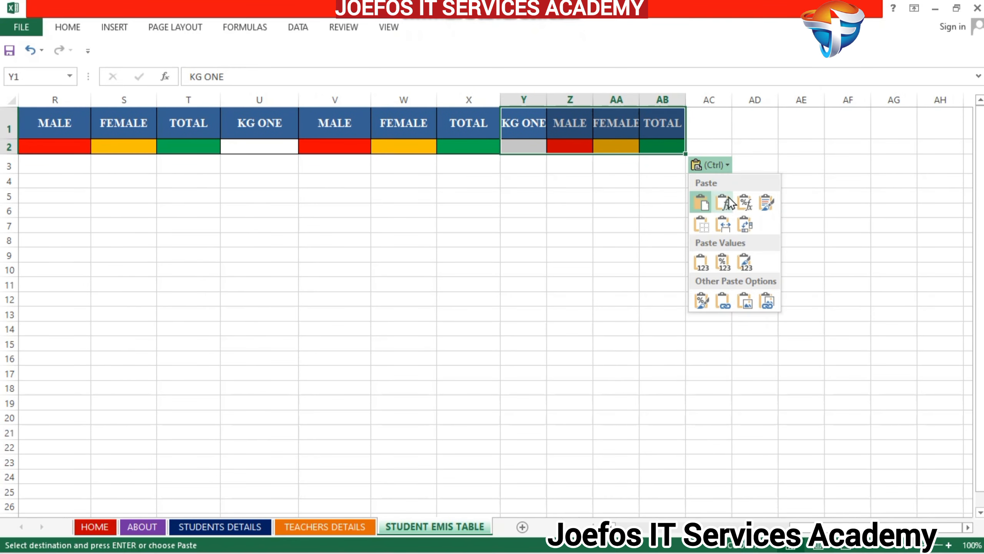
left_click(728, 224)
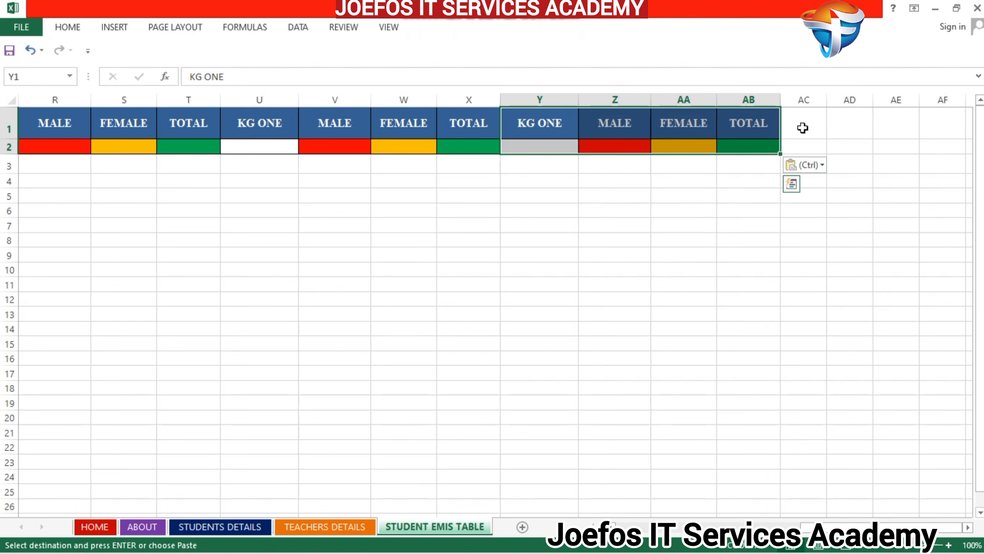
- Paste the copied KG ONE block at AC1 with the source column widths kept
left_click(803, 127)
key("ctrl+v")
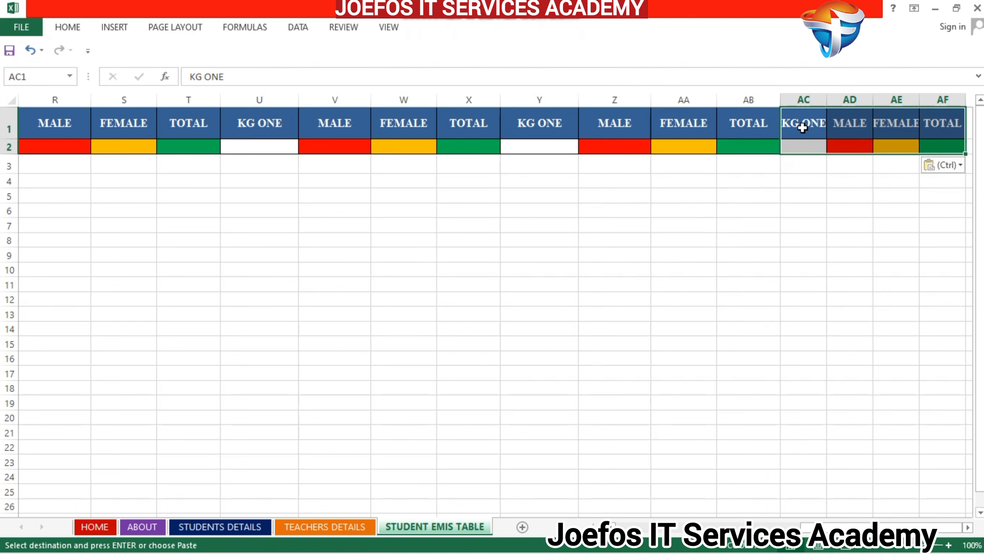
left_click(968, 527)
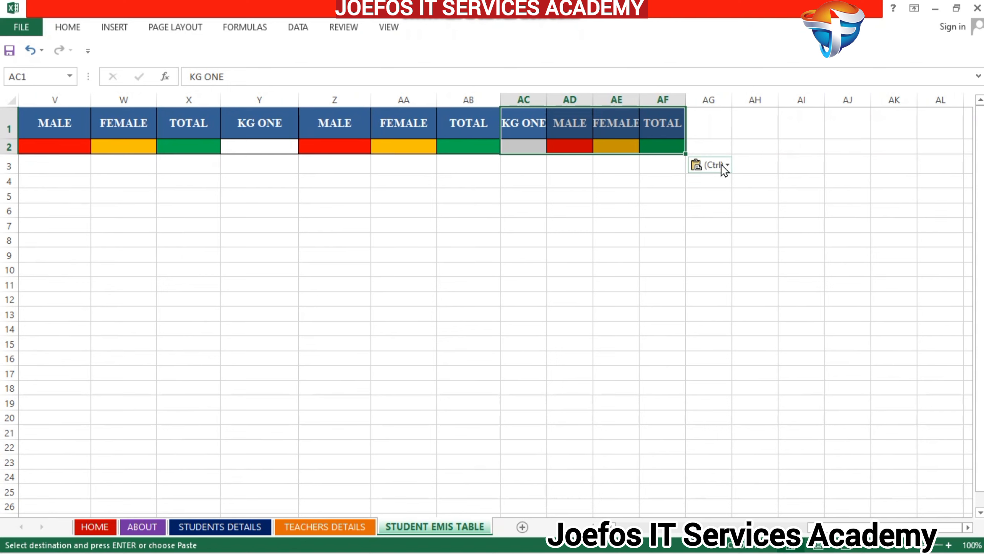
left_click(727, 167)
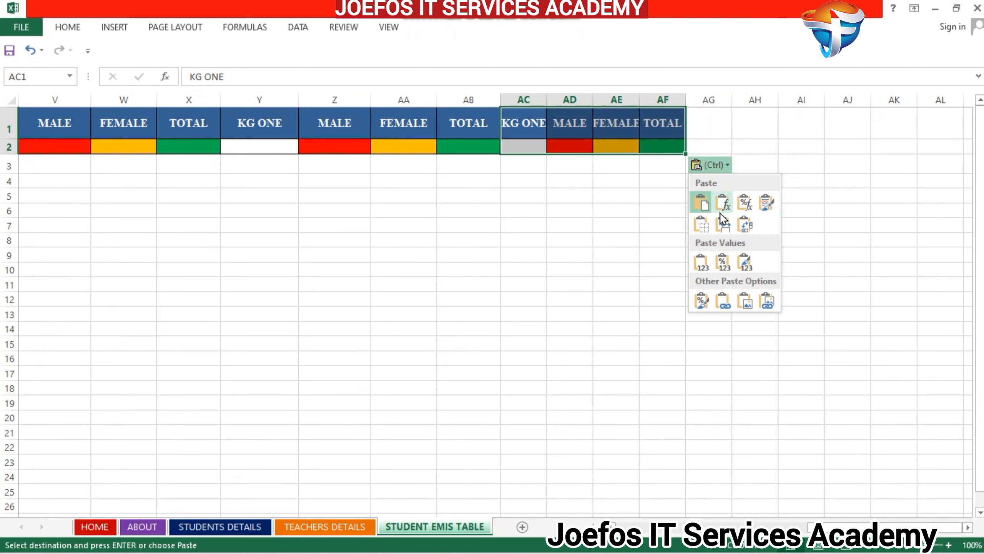
left_click(723, 223)
- Paste the copied KG ONE block at AG1 with the source column widths kept
left_click(808, 126)
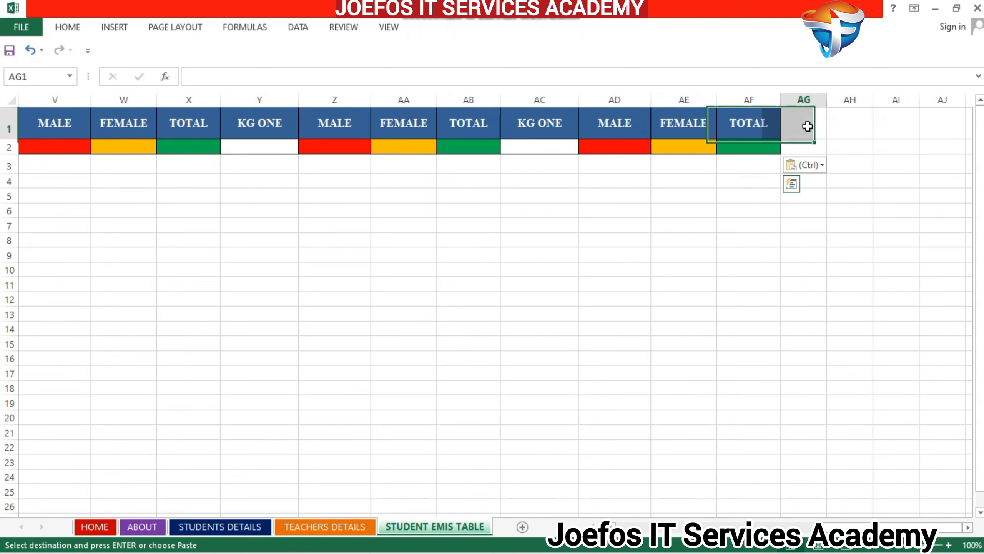
key("ctrl+v")
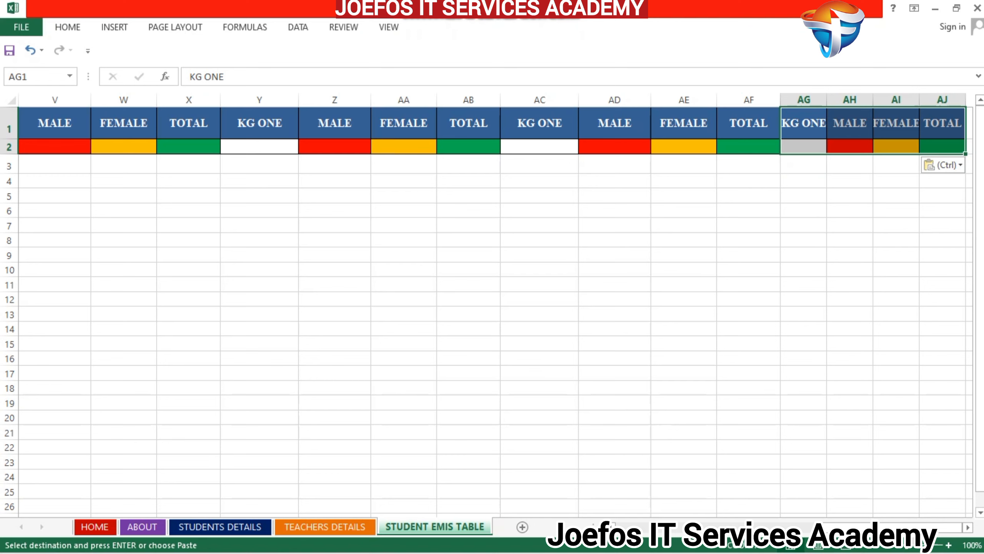
left_click(971, 527)
left_click(970, 527)
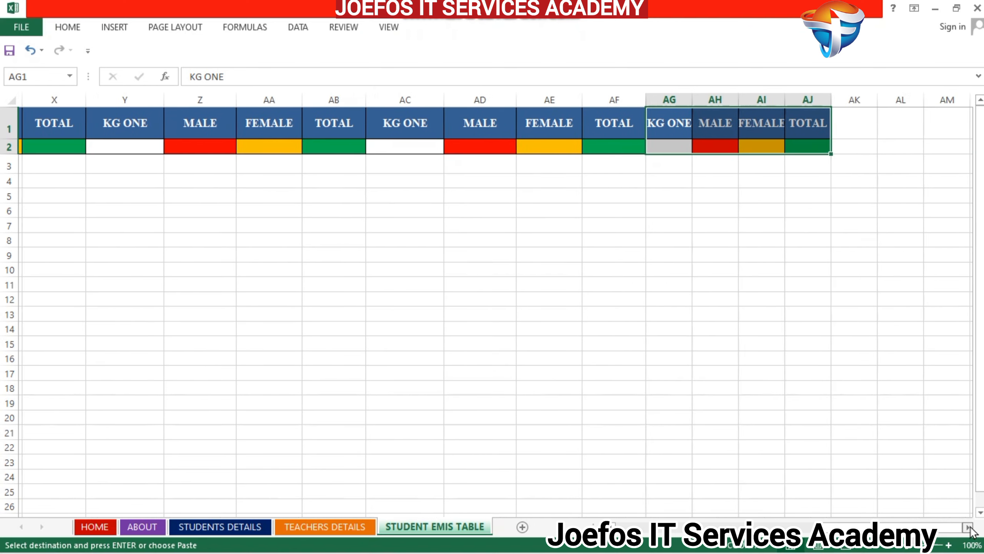
left_click(971, 527)
left_click(806, 167)
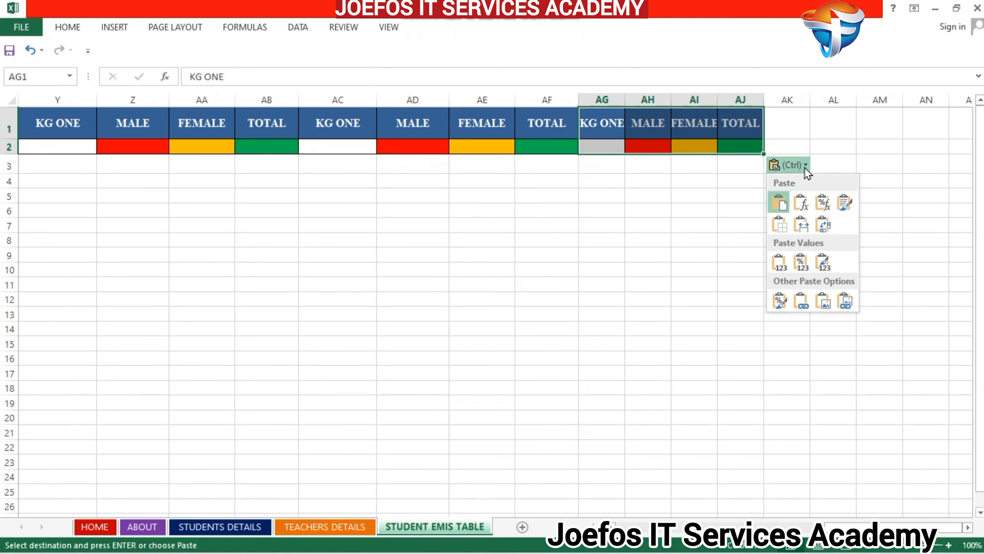
left_click(801, 225)
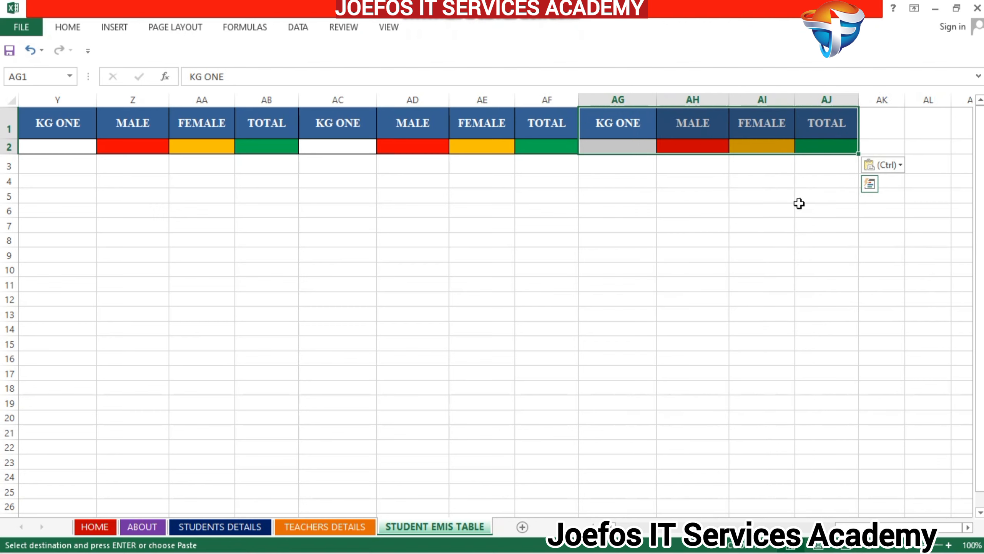
- Paste the copied KG ONE block at AK1, keeping the source column widths
left_click(877, 124)
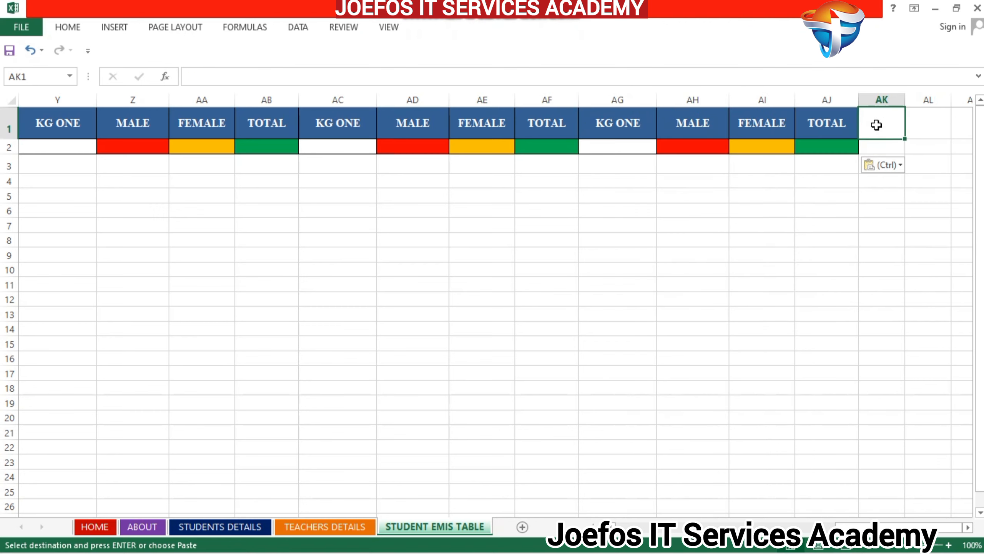
key("ctrl+v")
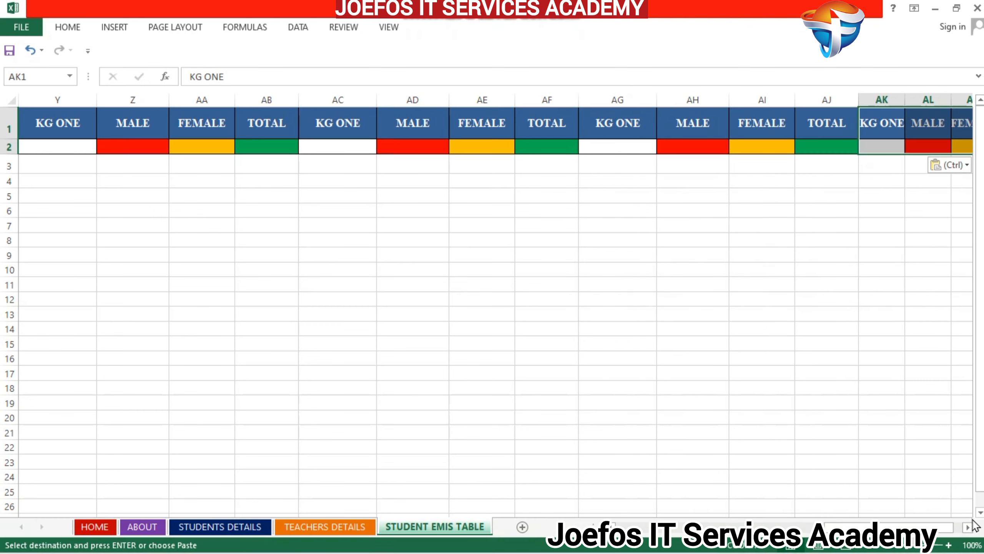
scroll(968, 526, "right", 6)
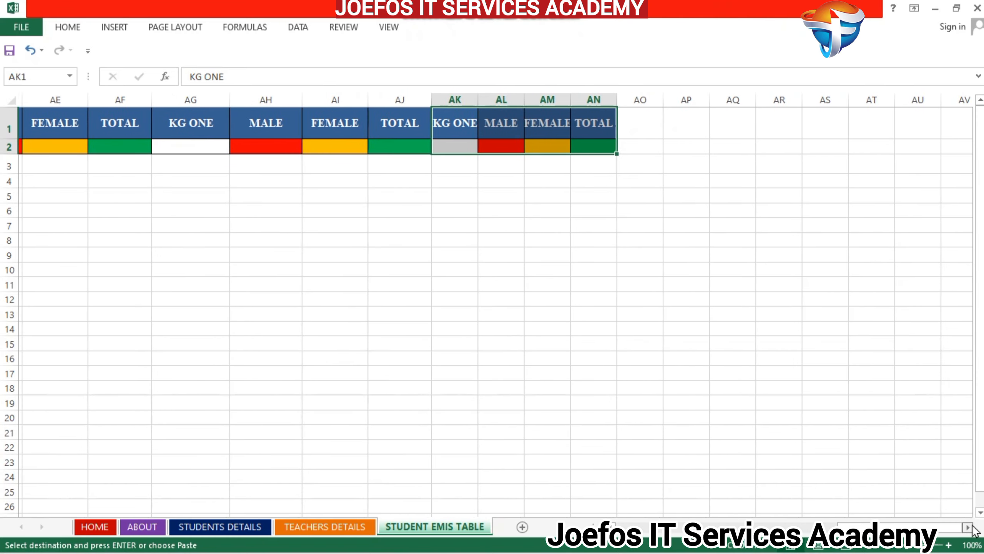
left_click(650, 166)
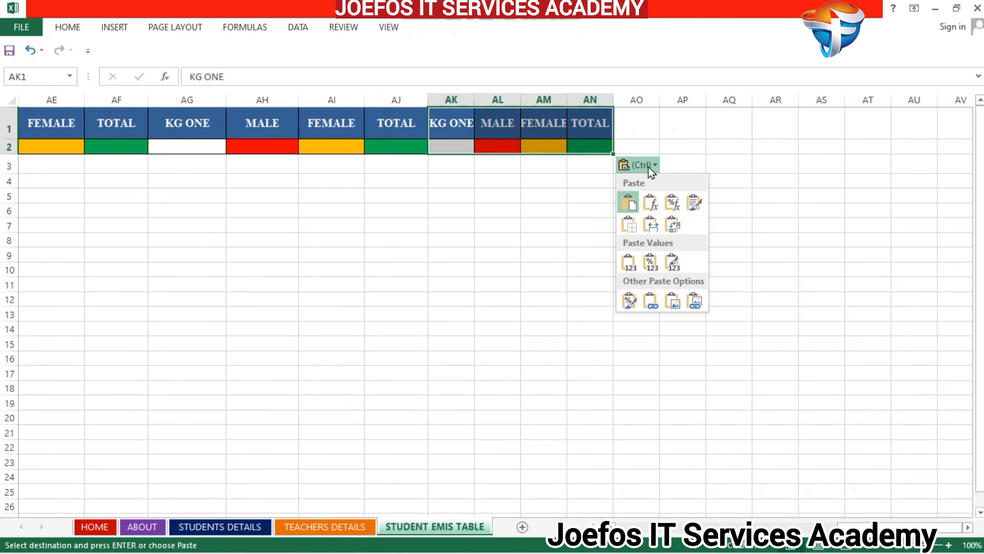
left_click(654, 228)
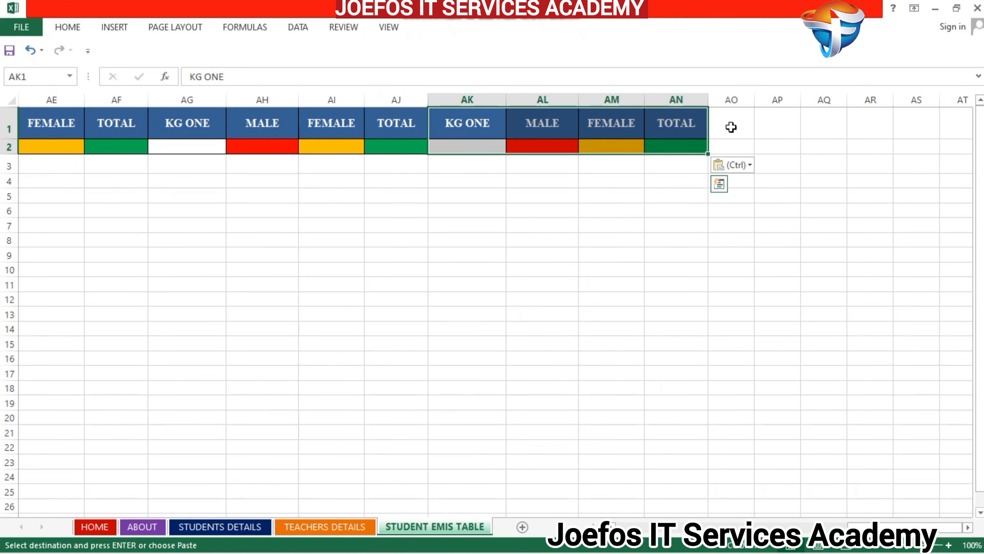
- Paste the copied KG ONE block at AO1, keeping the source column widths
left_click(732, 127)
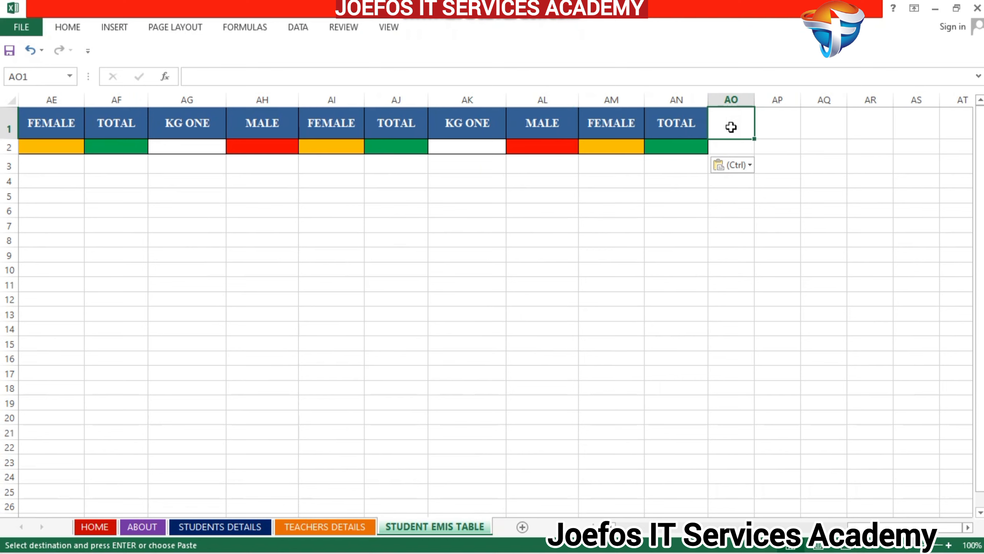
type("KG ONE\tMALE\tFEMALE\tTOTAL")
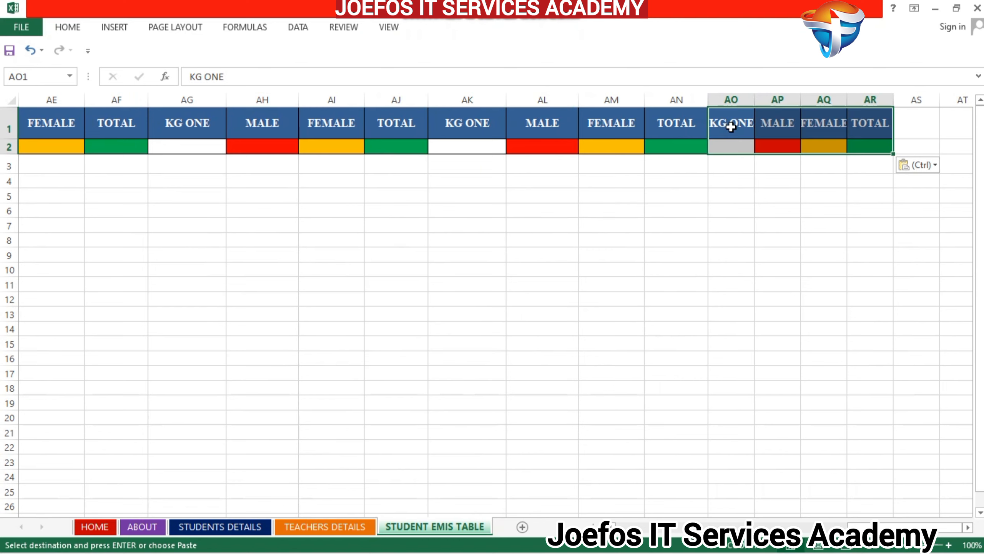
left_click(936, 167)
left_click(925, 225)
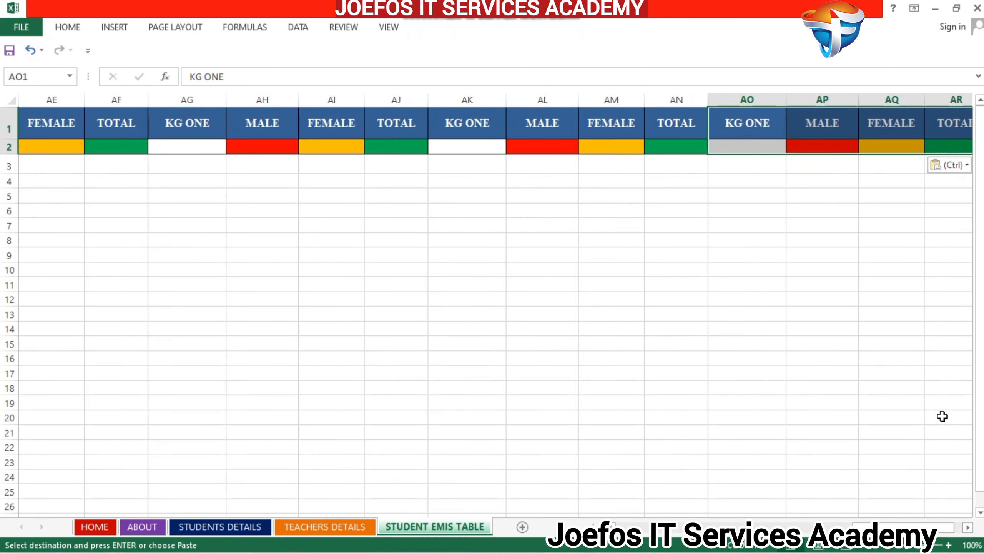
- Paste the copied KG ONE block at AS1, keeping the source column widths
left_click(969, 528)
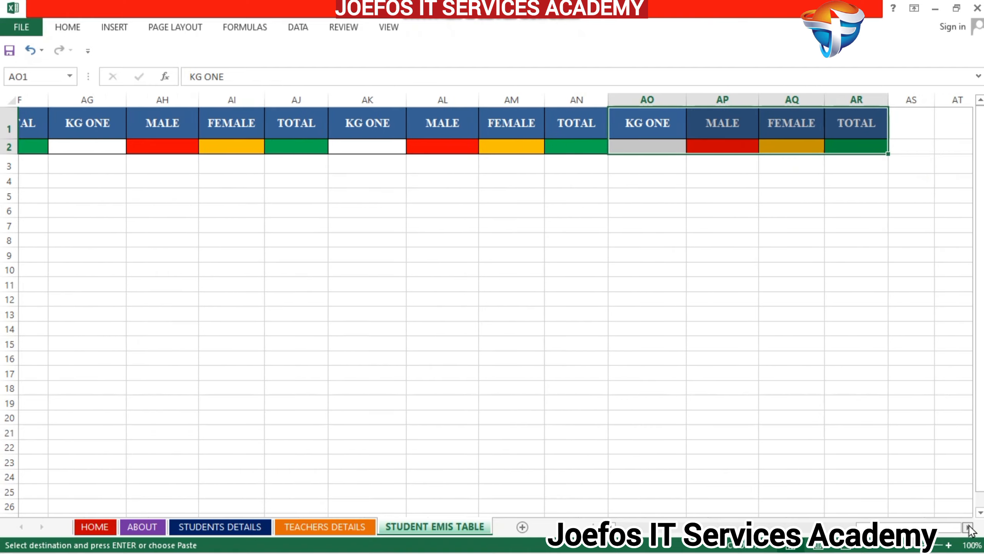
left_click(609, 125)
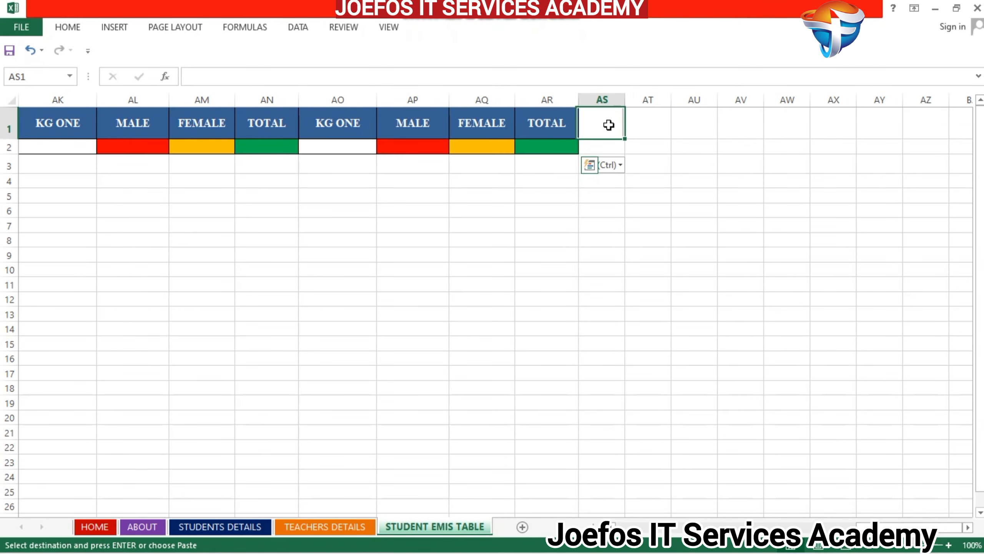
type("KG ONE\tMALE\tFEMALE\tTOTAL")
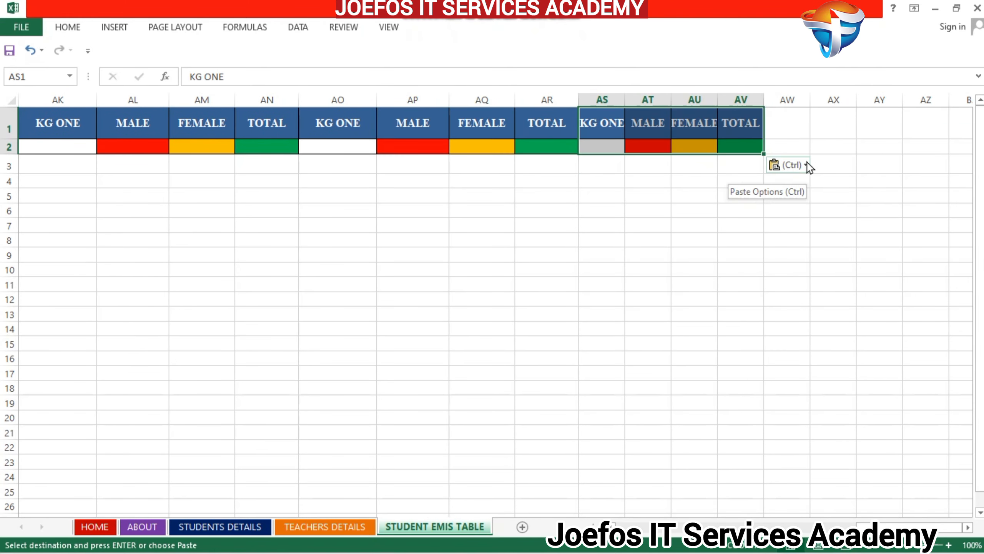
left_click(807, 165)
left_click(802, 225)
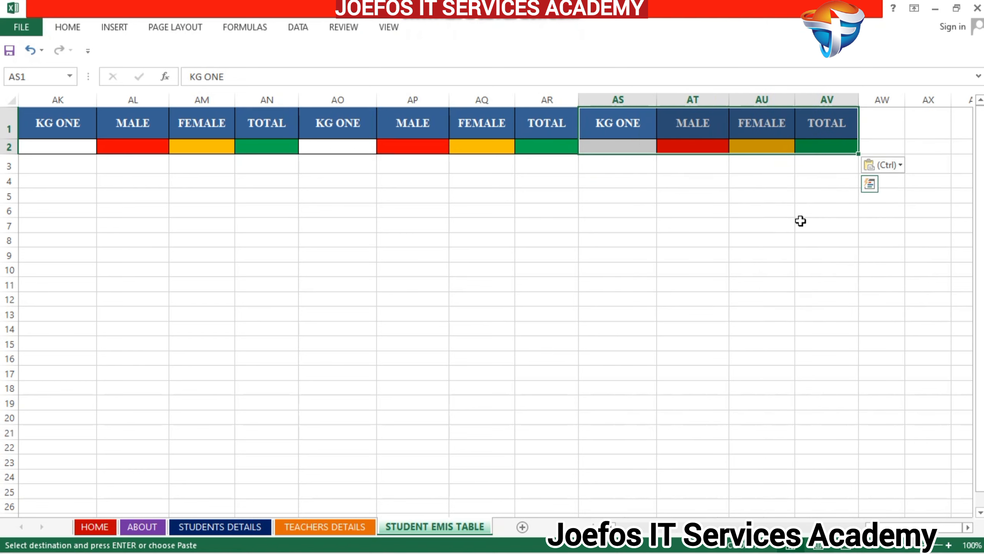
- Paste the copied KG ONE block at AW1, keeping the source column widths
left_click(883, 126)
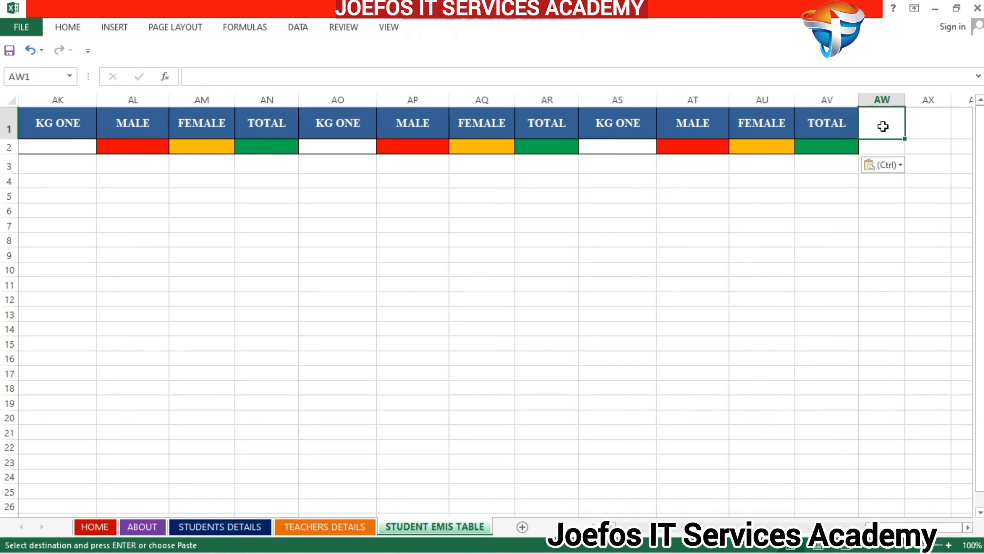
key("ctrl+v")
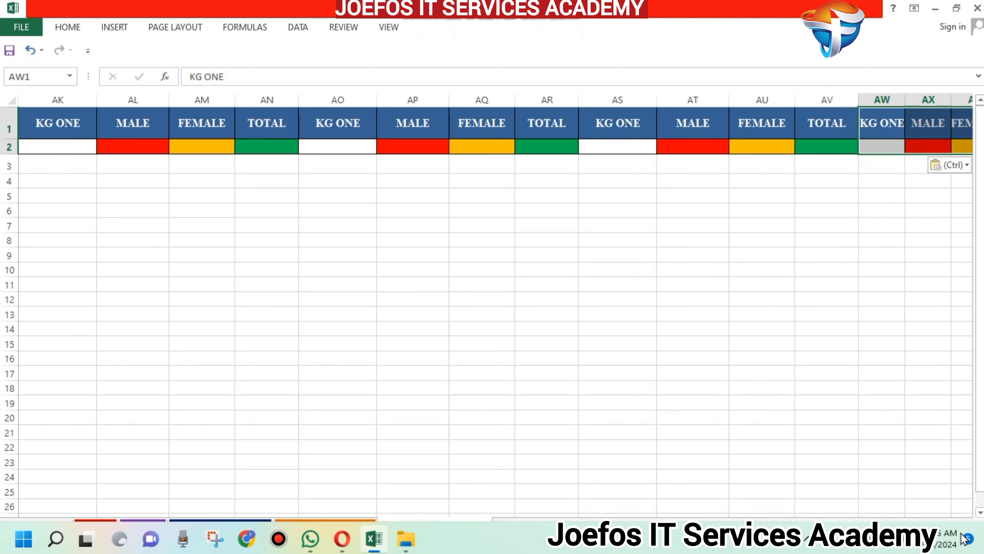
scroll(971, 528, "right", 7)
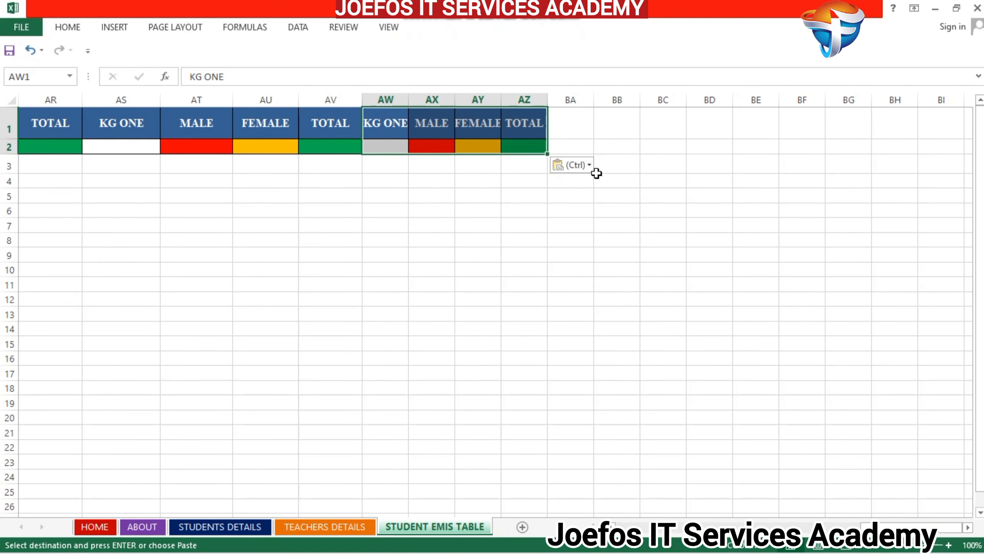
left_click(587, 167)
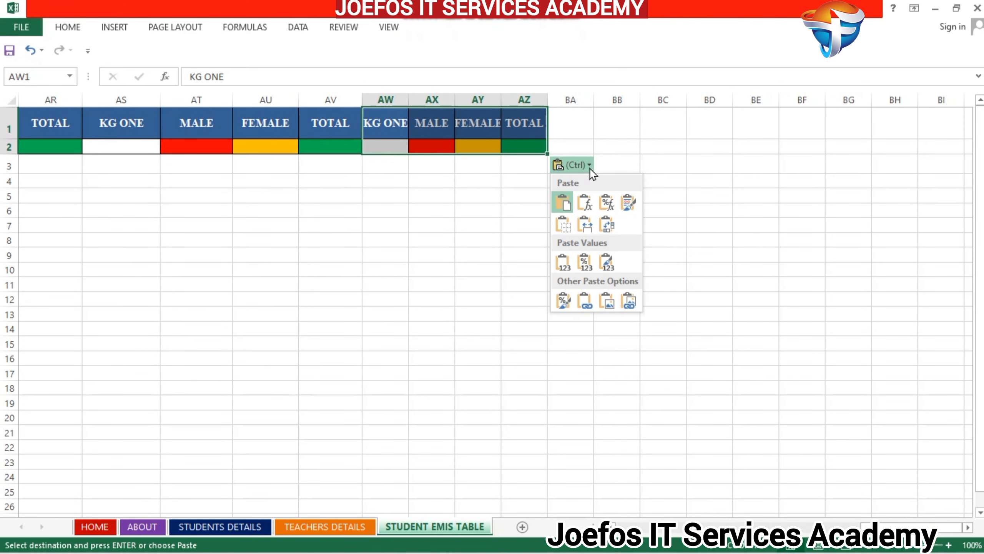
left_click(585, 224)
- Paste the copied KG ONE block at BA1, keeping the source column widths
left_click(661, 119)
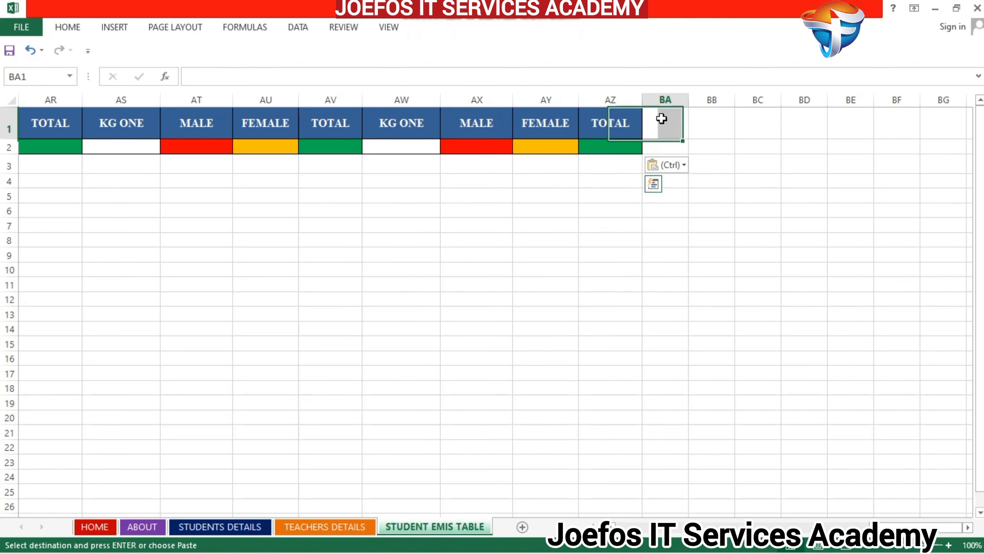
key("ctrl+v")
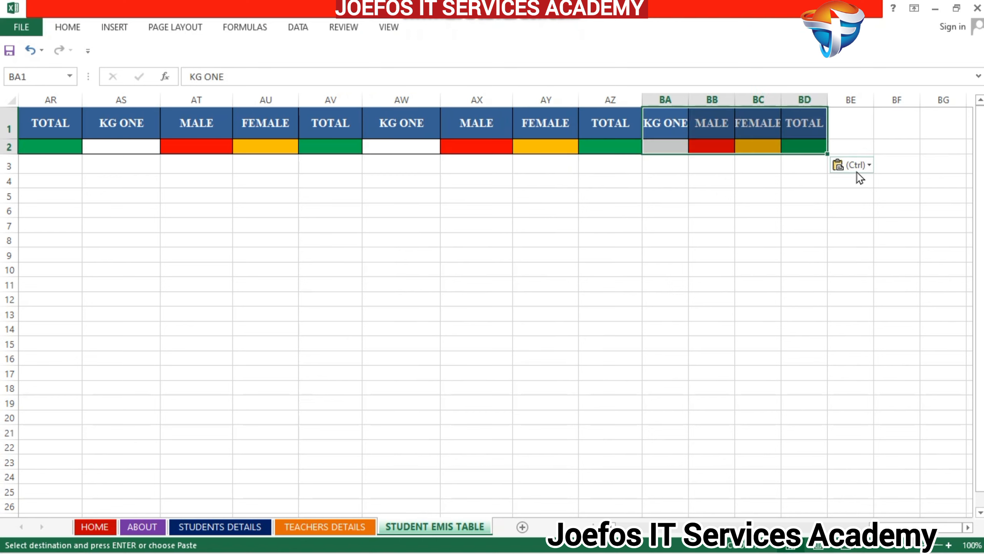
left_click(870, 169)
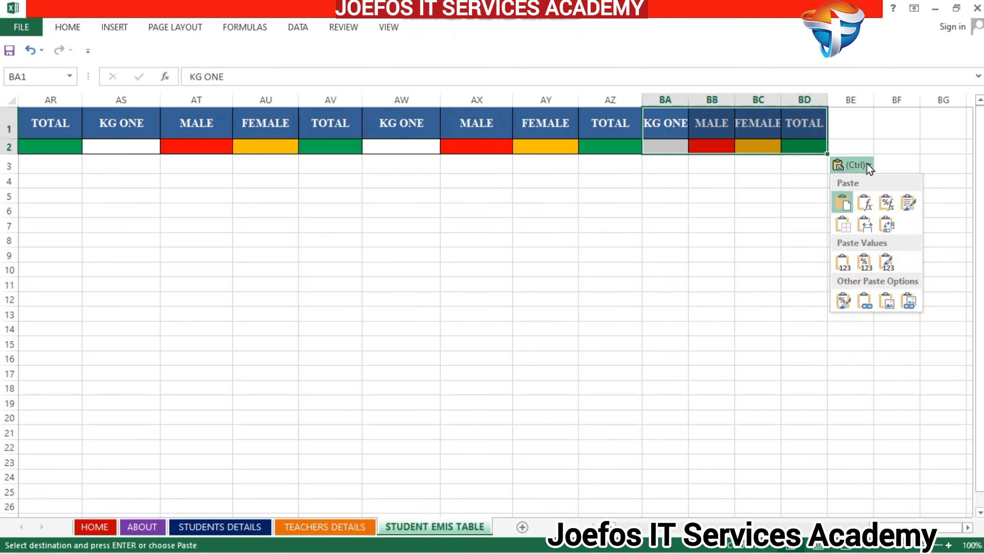
left_click(868, 220)
- Review the class list and count the KG ONE blocks from column M onward against it
left_click_drag(904, 527, 631, 518)
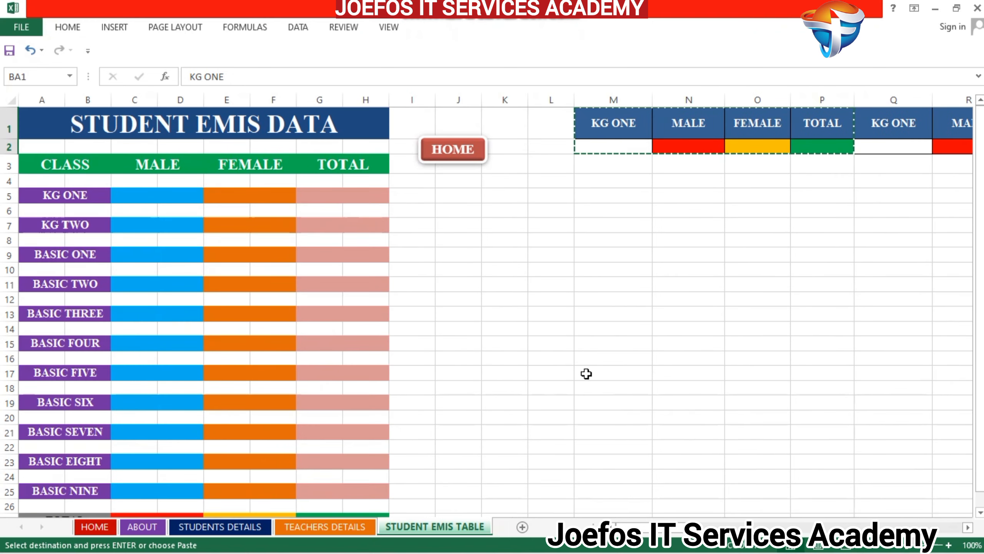
left_click(968, 527)
left_click(969, 528)
left_click(970, 528)
left_click(969, 528)
left_click(969, 528)
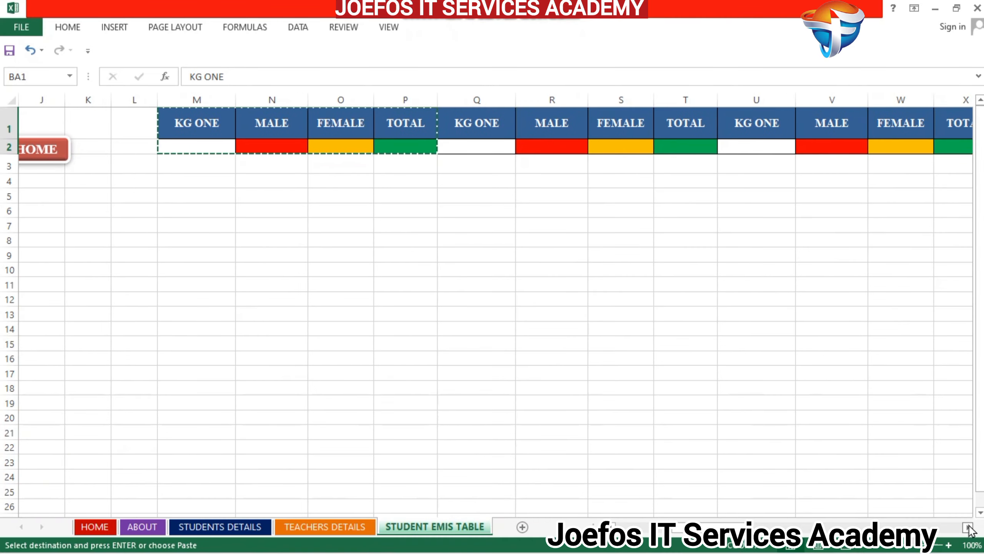
left_click(969, 527)
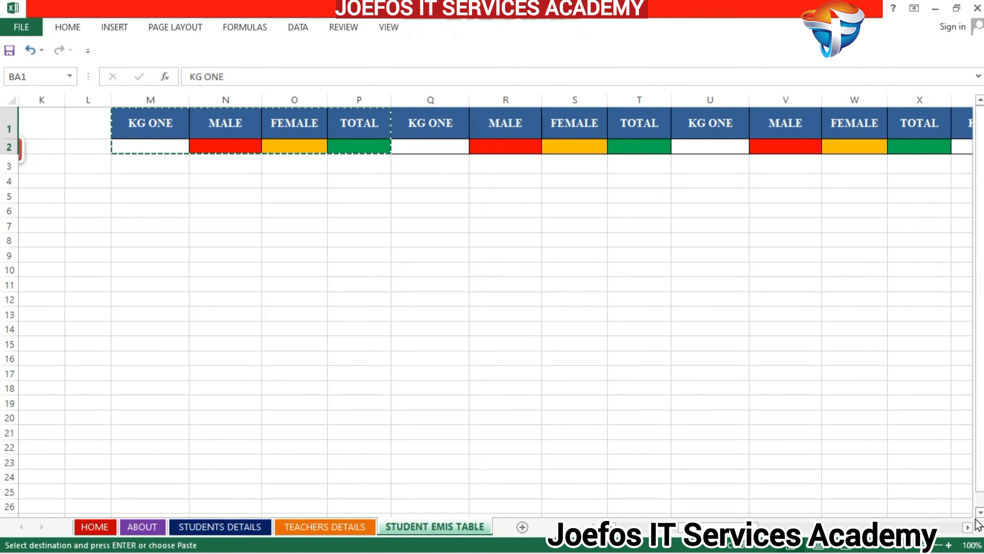
left_click(969, 528)
left_click(969, 528)
left_click(969, 528)
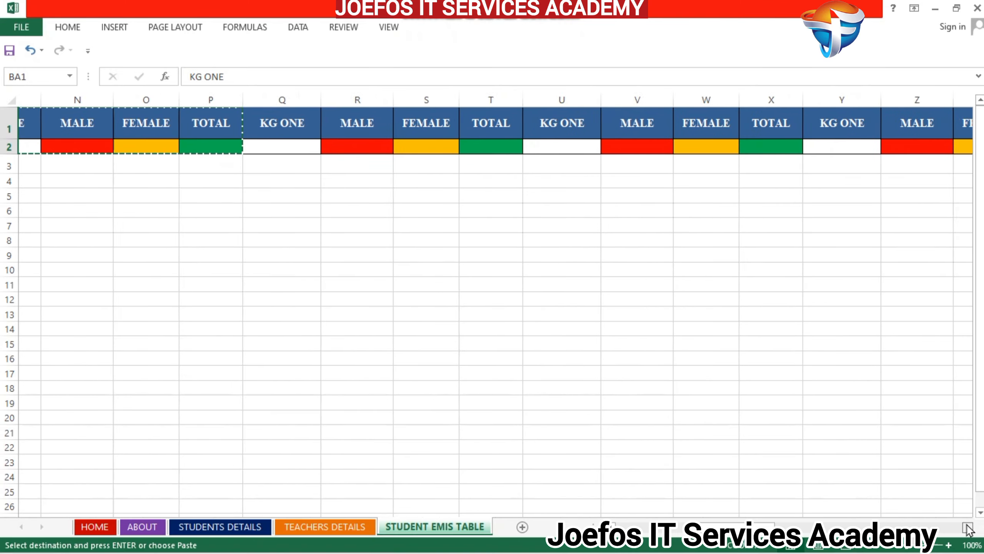
left_click(969, 528)
left_click(969, 528)
left_click(969, 528)
left_click(969, 528)
left_click(969, 528)
left_click(969, 528)
left_click(969, 528)
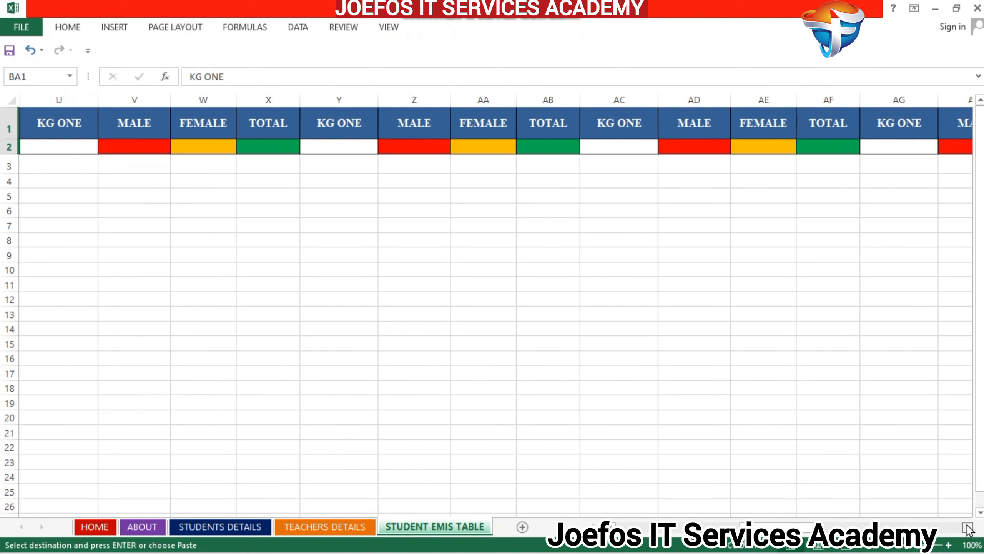
left_click(969, 528)
left_click(969, 528)
left_click(969, 528)
left_click(969, 528)
left_click(969, 527)
left_click(969, 528)
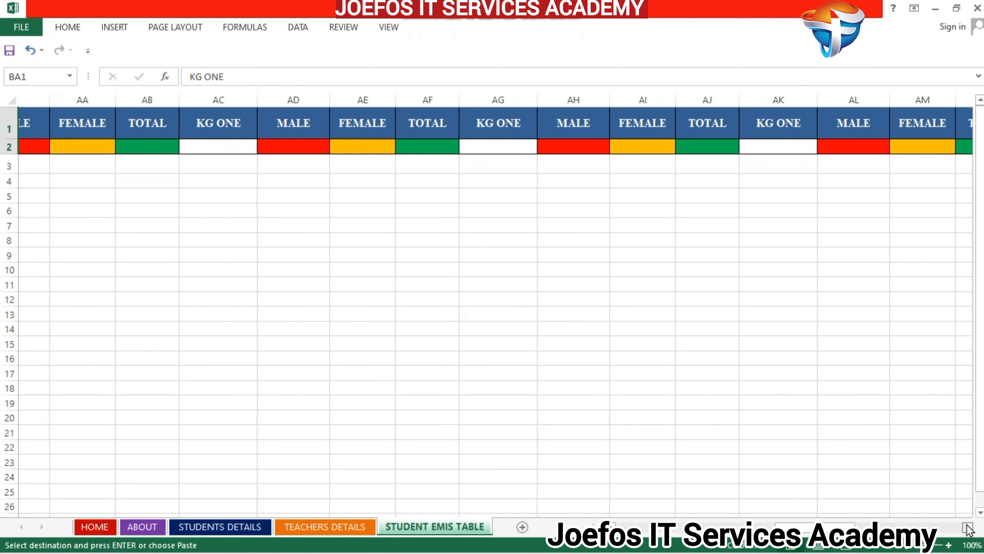
left_click(969, 528)
left_click(969, 528)
left_click(969, 528)
left_click(969, 528)
left_click(969, 528)
left_click(969, 528)
left_click(969, 528)
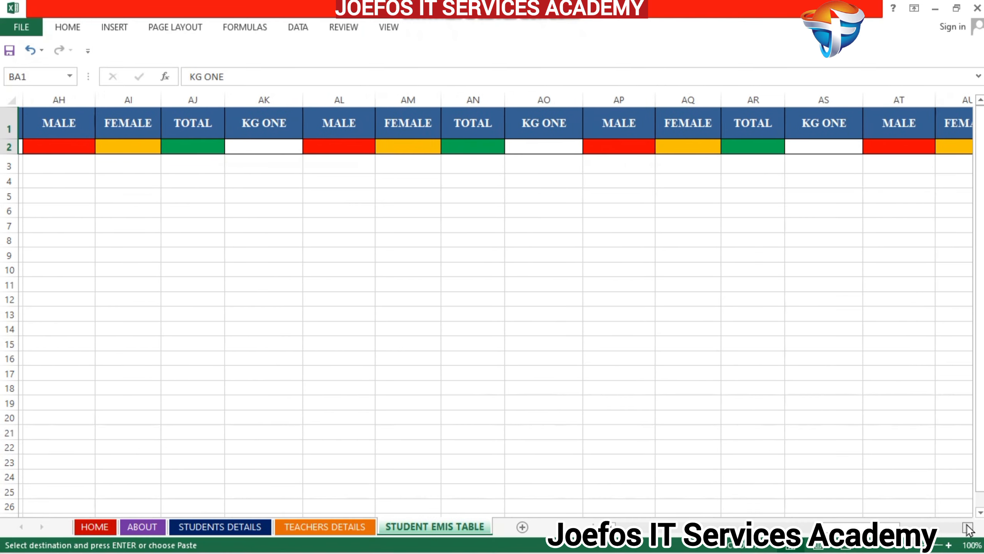
left_click(969, 528)
left_click(969, 528)
left_click(969, 528)
left_click(969, 528)
left_click(969, 528)
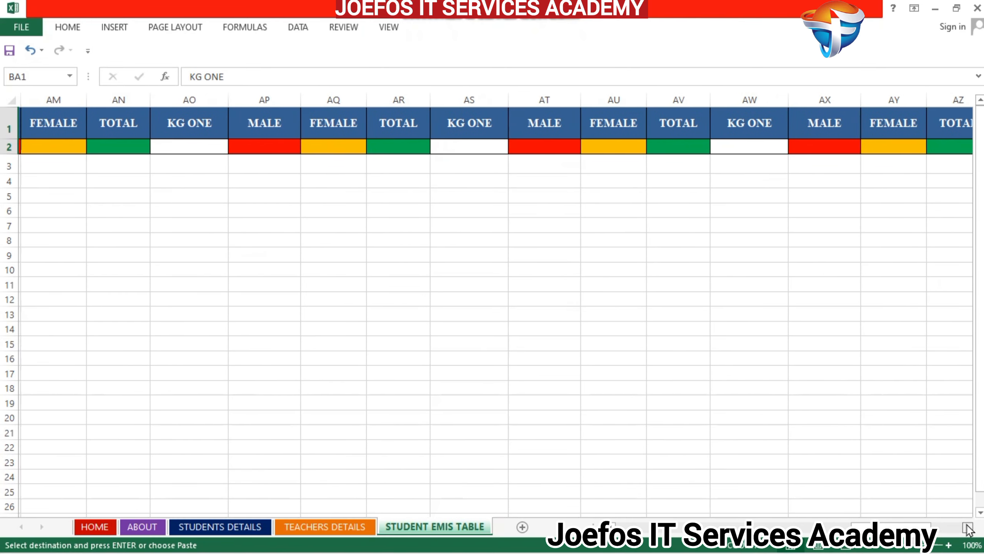
left_click(969, 528)
left_click(969, 528)
left_click(969, 528)
left_click(969, 528)
left_click(969, 528)
left_click(969, 528)
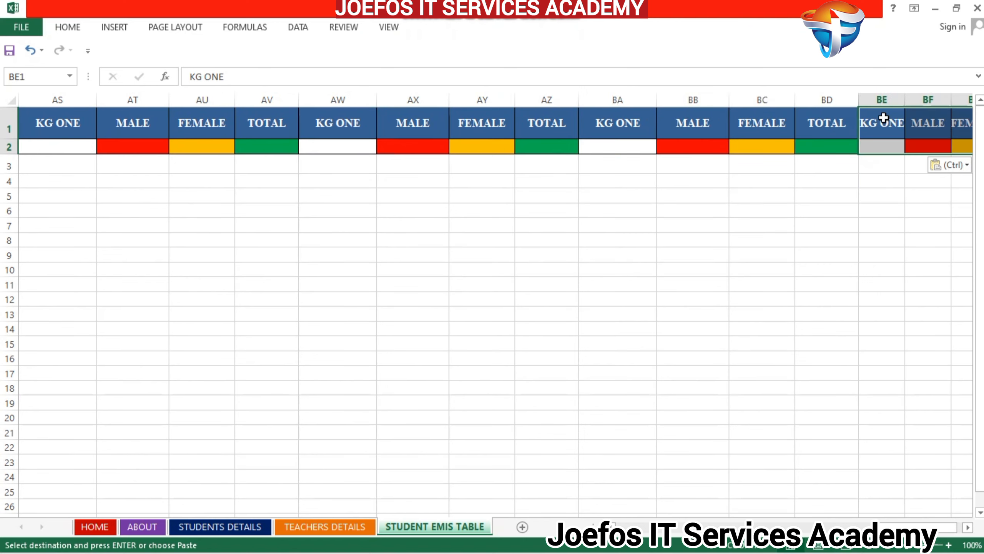
- Paste one more copy of the KG ONE block at BE1, keeping the source column widths
left_click(969, 528)
left_click(969, 528)
left_click(969, 528)
left_click(969, 528)
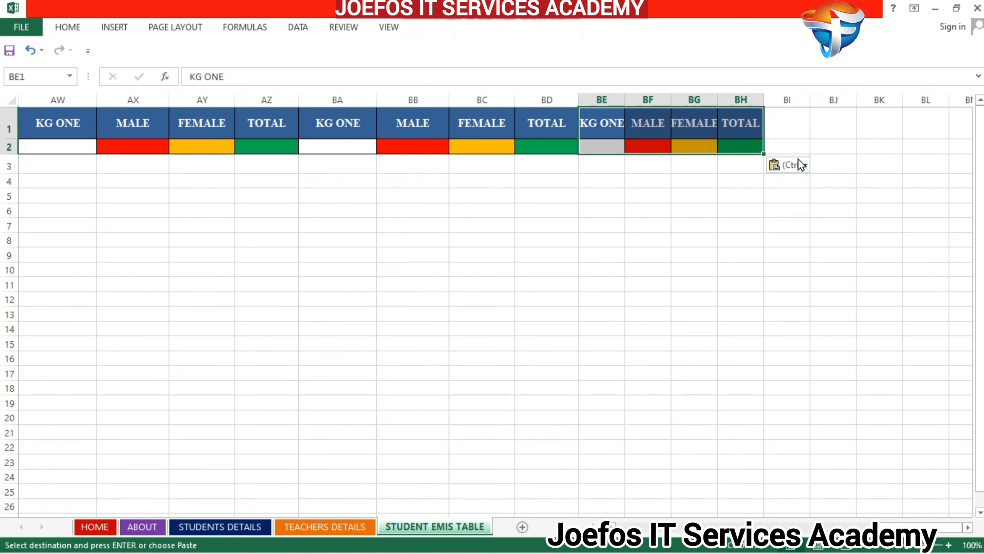
left_click(806, 167)
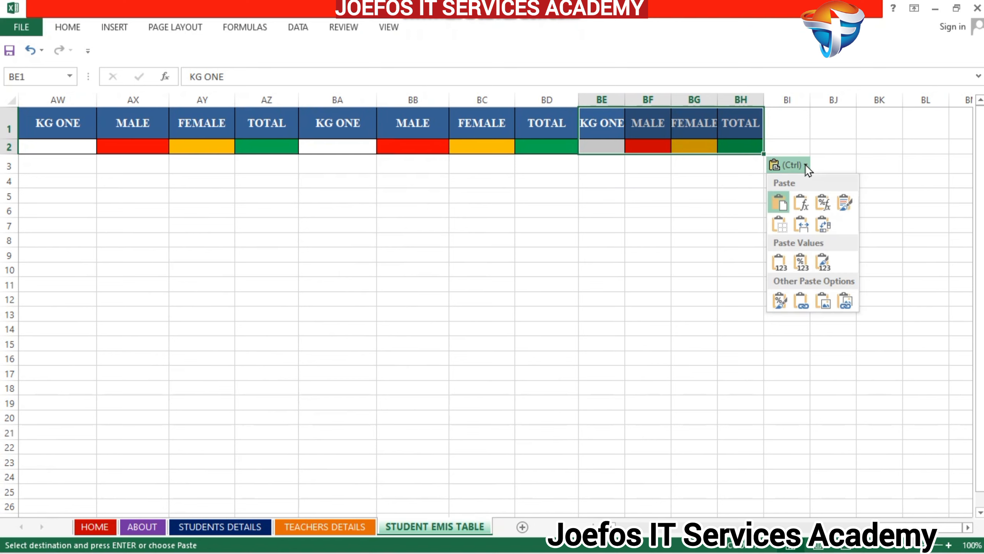
left_click(801, 223)
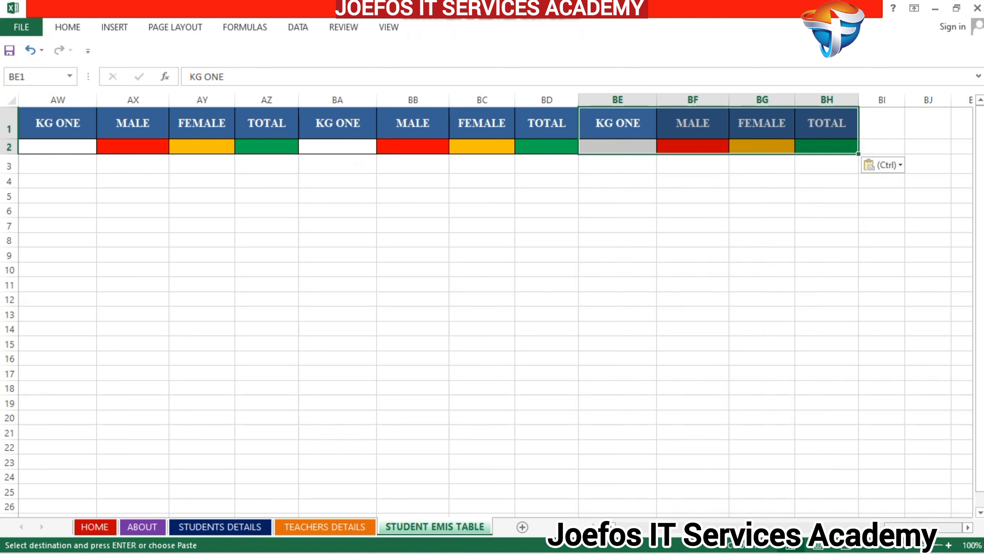
- End the copy mode on the source block M1:P2
left_click_drag(892, 526, 637, 520)
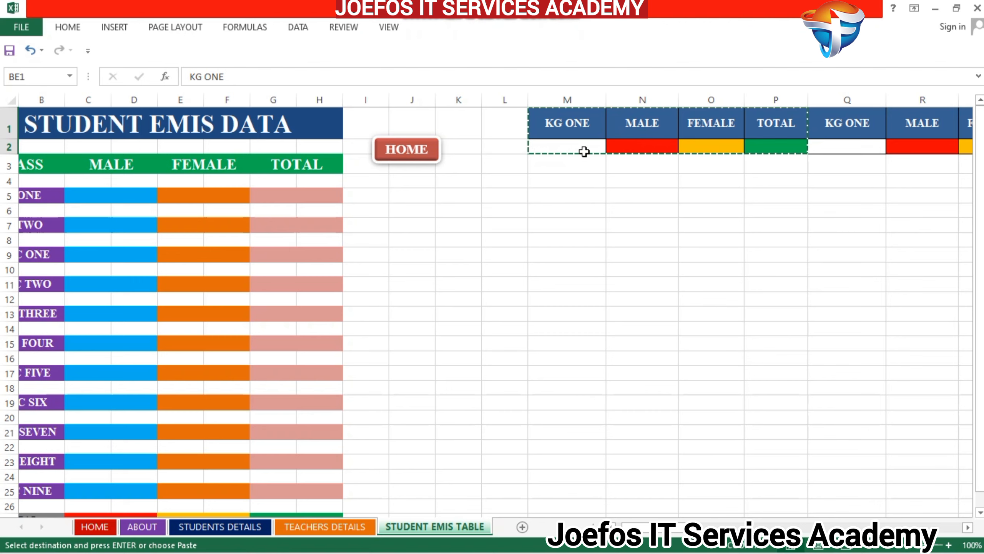
key("Return")
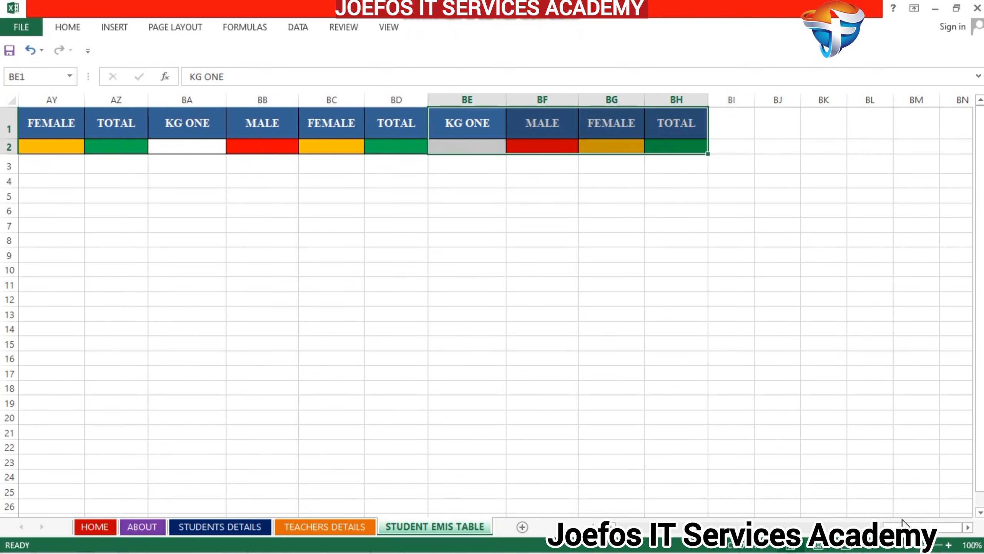
- Change the second block's class heading in Q1 from KG ONE to KG TWO
left_click_drag(902, 527, 887, 526)
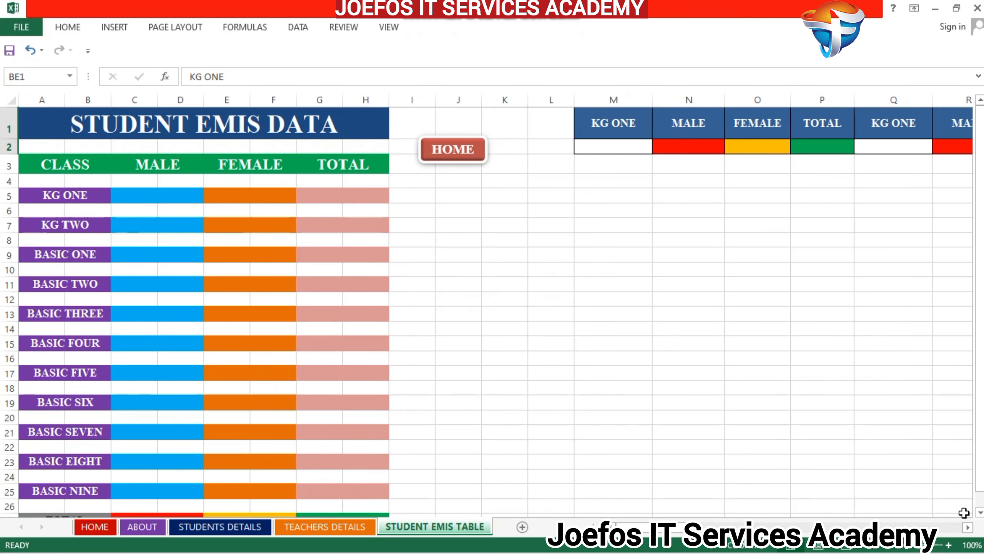
left_click(967, 526)
left_click(968, 527)
left_click(968, 527)
left_click(968, 527)
left_click(968, 526)
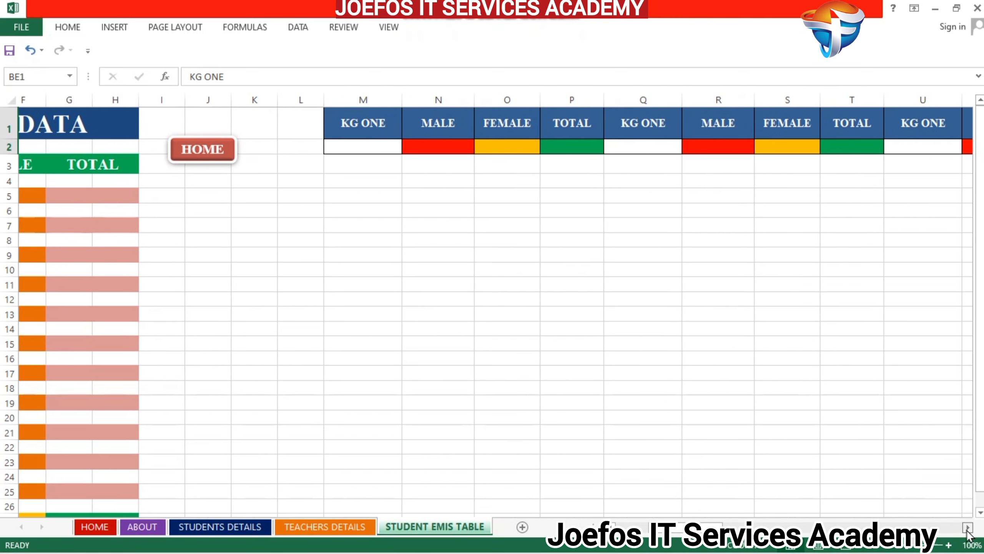
left_click(968, 527)
left_click(968, 527)
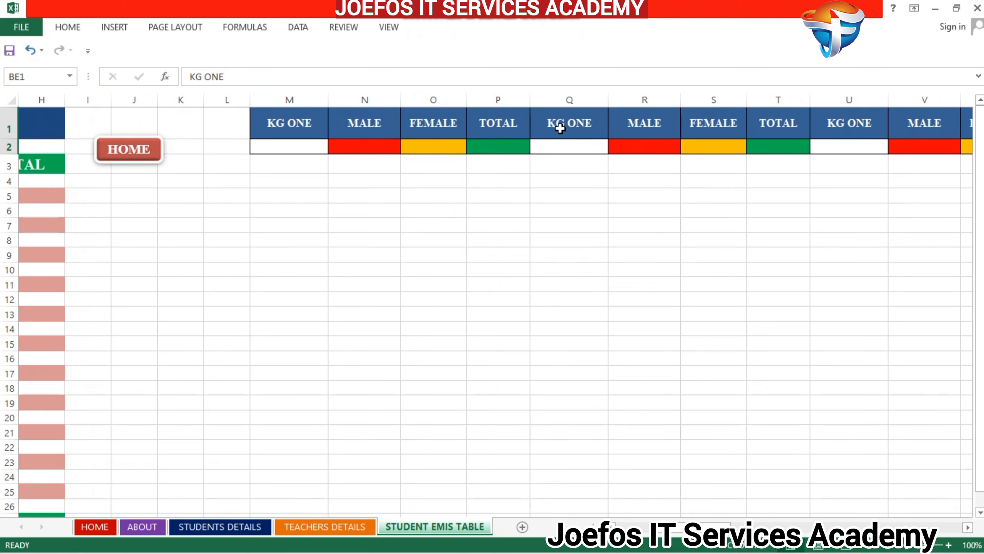
double_click(583, 125)
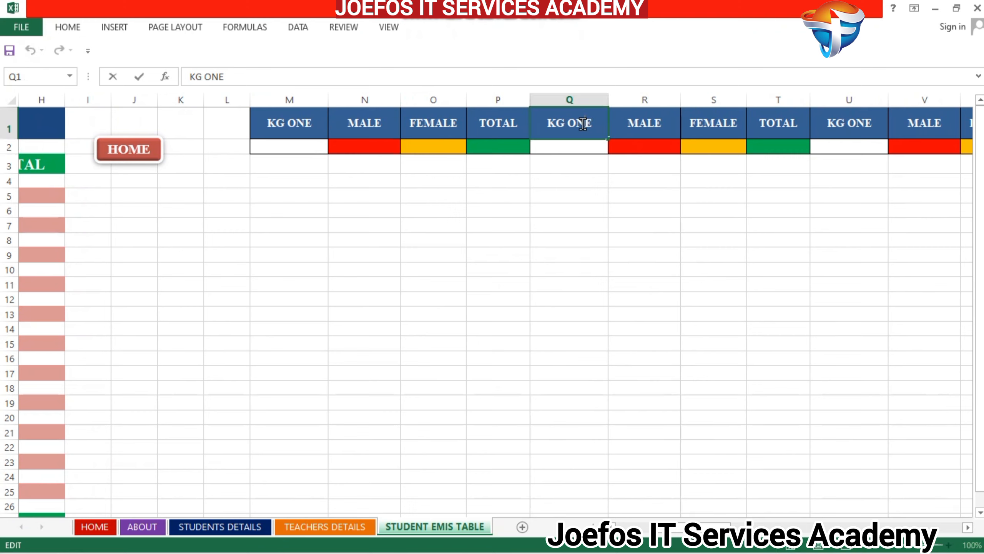
key("BackSpace")
key("BackSpace")
key("BackSpace")
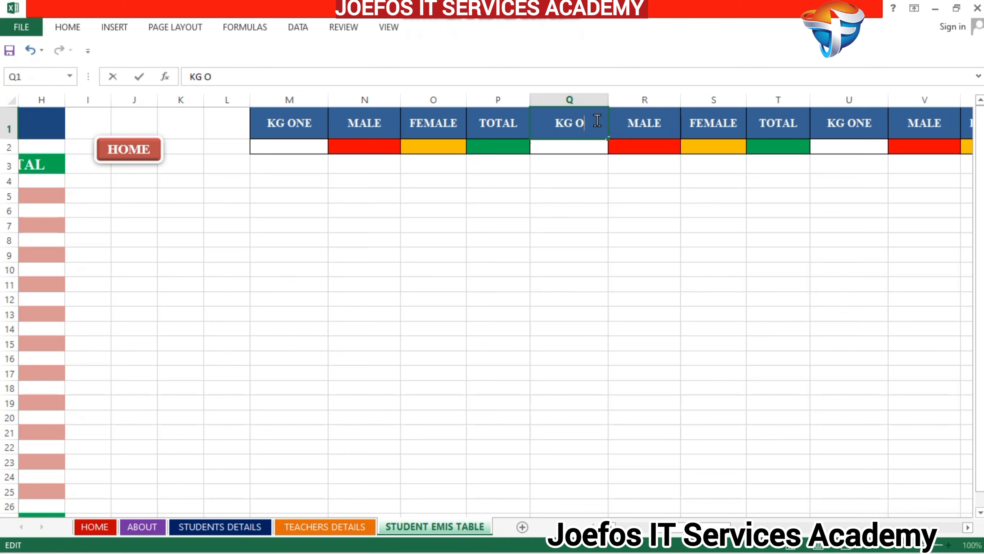
type("TWO")
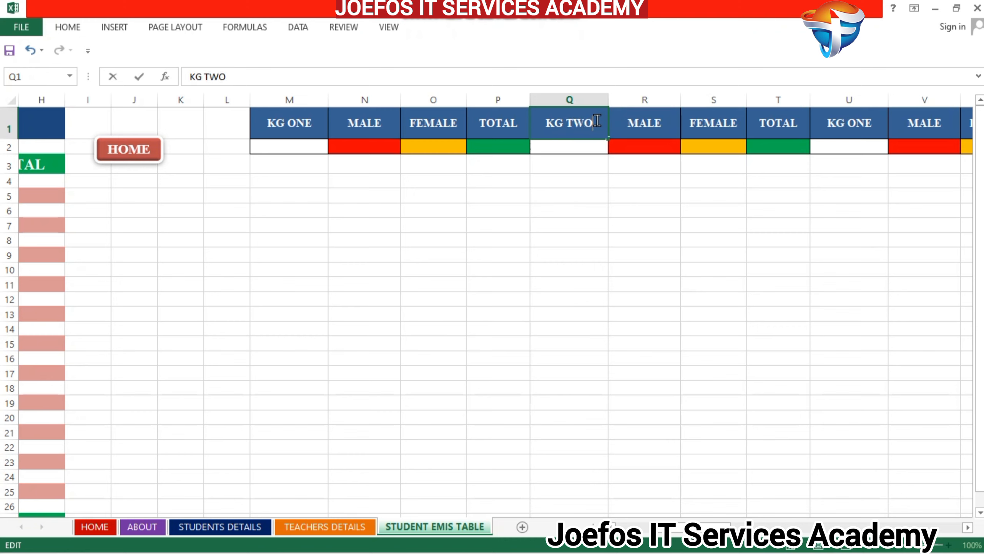
- Replace the KG ONE heading of the third block in U1 with BASIC ONE
double_click(834, 126)
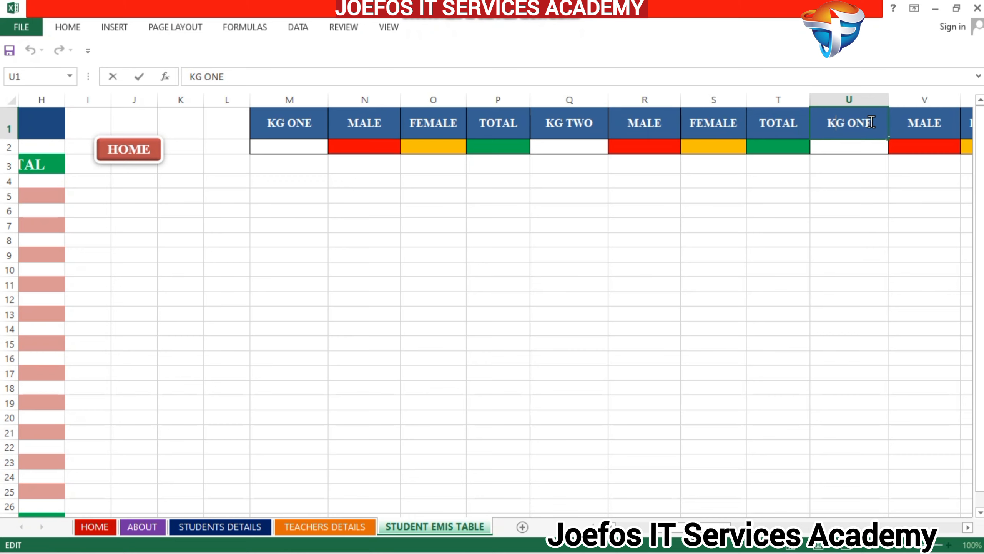
key("BackSpace")
key("BackSpace")
key("BackSpace")
key("BackSpace")
key("BackSpace")
key("BackSpace")
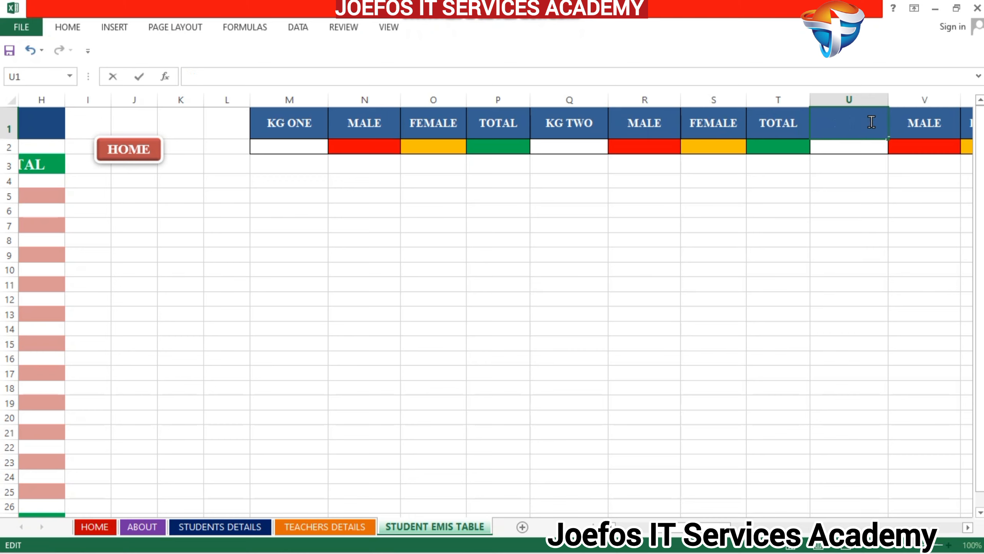
type("BASIC ONE")
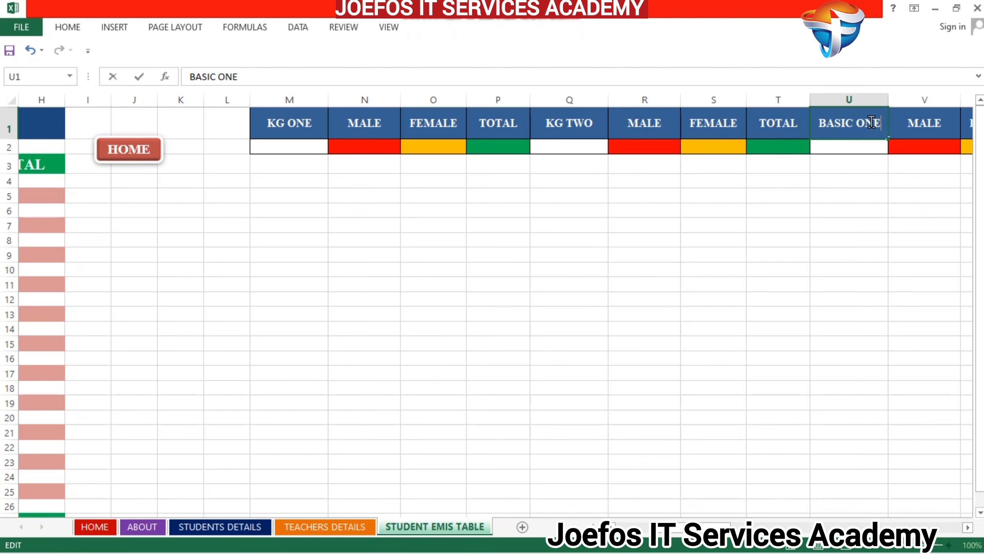
- Replace the KG ONE heading of the fourth block in Y1 with BASIC TWO
left_click(968, 527)
left_click(968, 527)
left_click(968, 527)
left_click(968, 527)
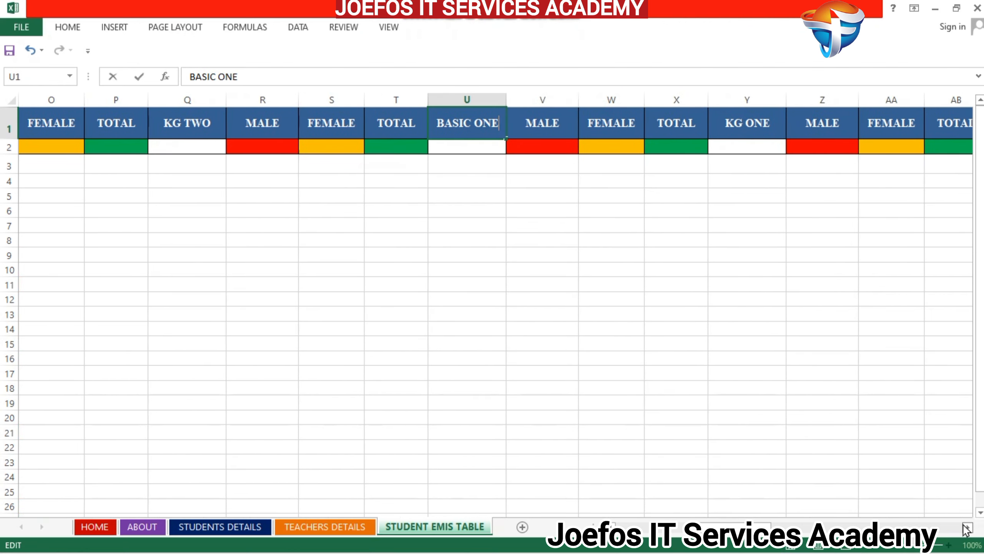
left_click(968, 527)
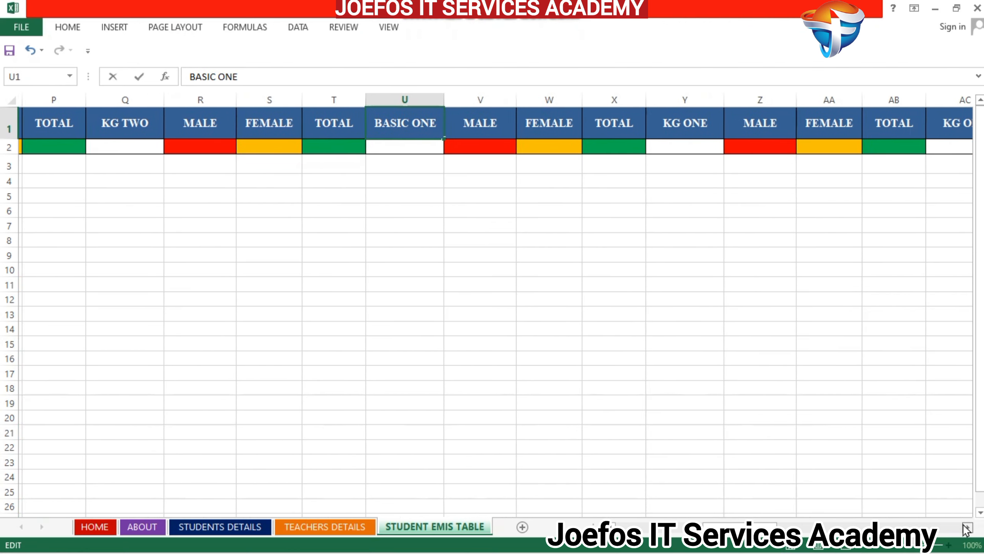
left_click(699, 123)
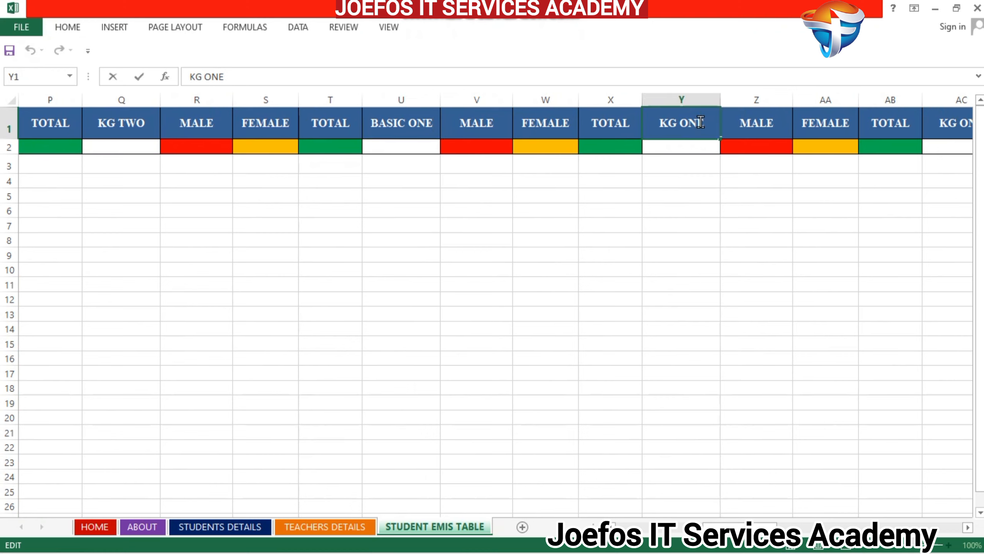
key("BackSpace")
key("BackSpace")
key("BackSpace")
key("BackSpace")
key("BackSpace")
key("BackSpace")
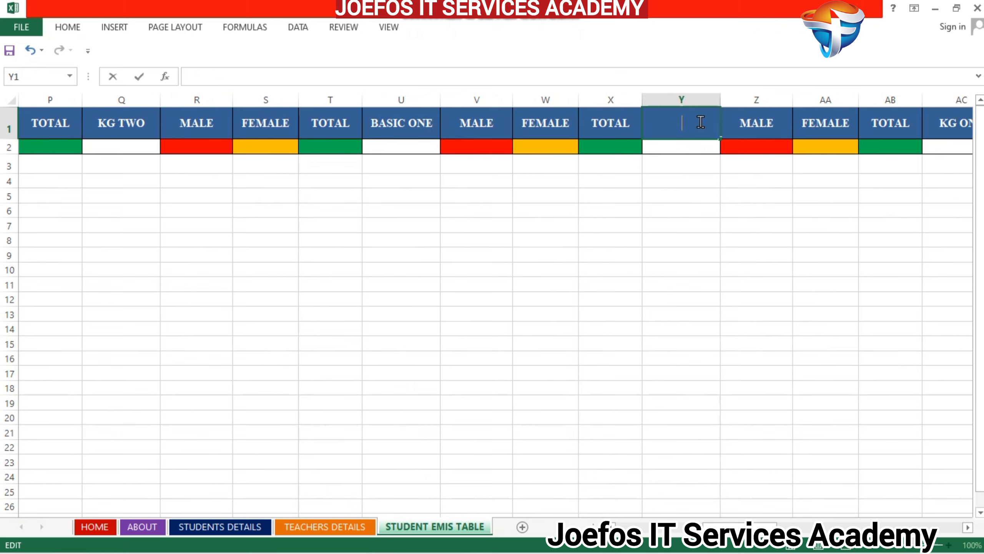
type("BASIC TWO")
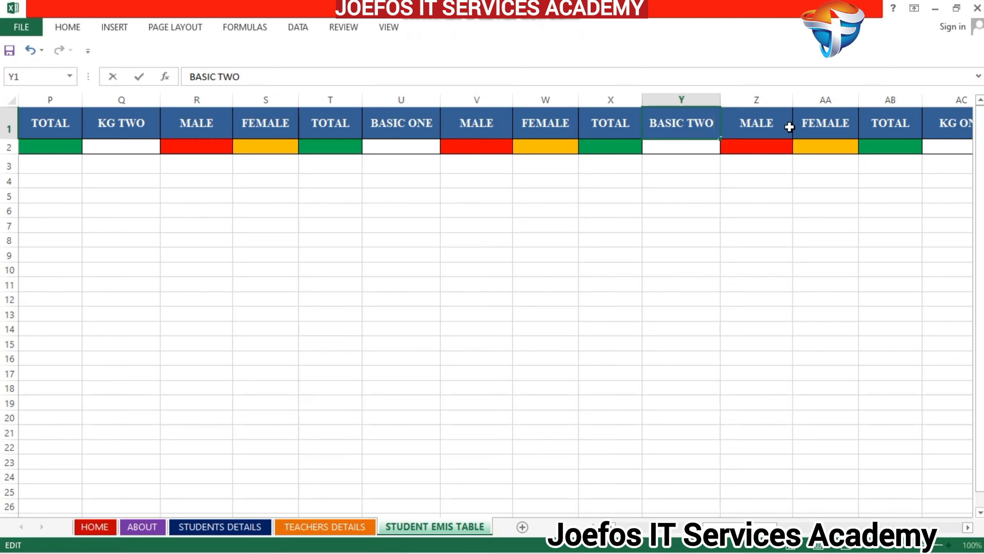
- Replace the KG ONE heading of the next block in AC1 with BASIC THREE
left_click(966, 527)
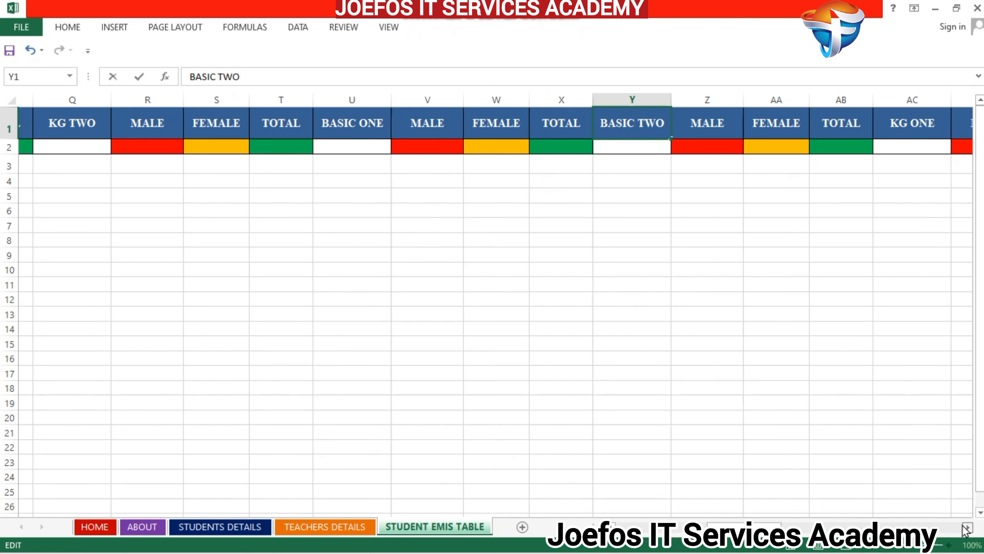
left_click(964, 525)
left_click(964, 525)
left_click(964, 526)
left_click(964, 526)
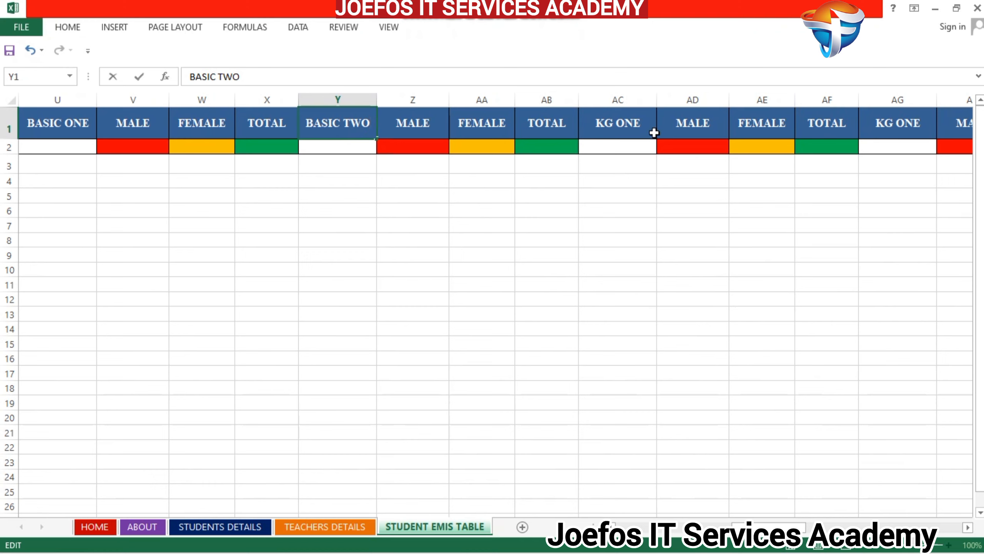
double_click(635, 124)
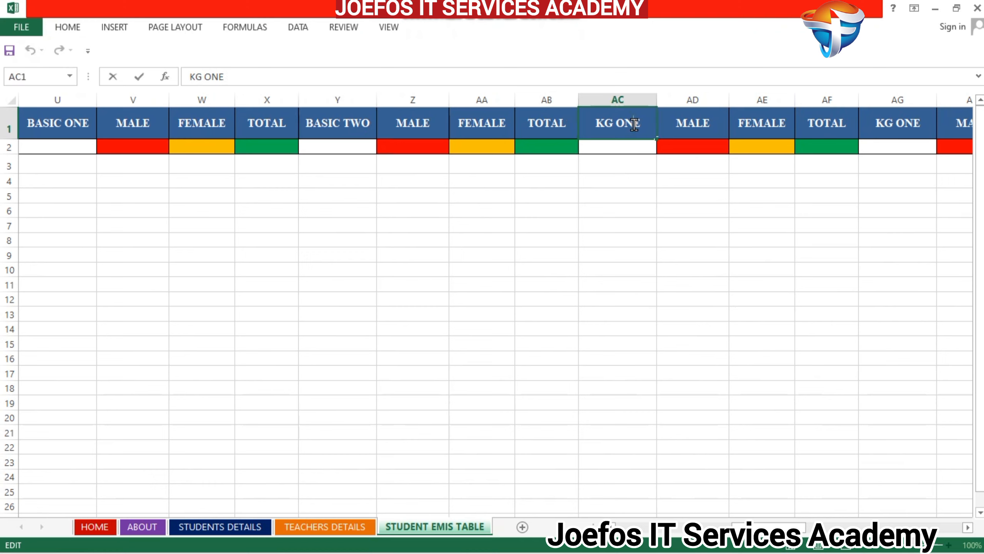
key("BackSpace")
key("BackSpace")
key("BackSpace")
key("BackSpace")
key("BackSpace")
key("BackSpace")
type("BASIC")
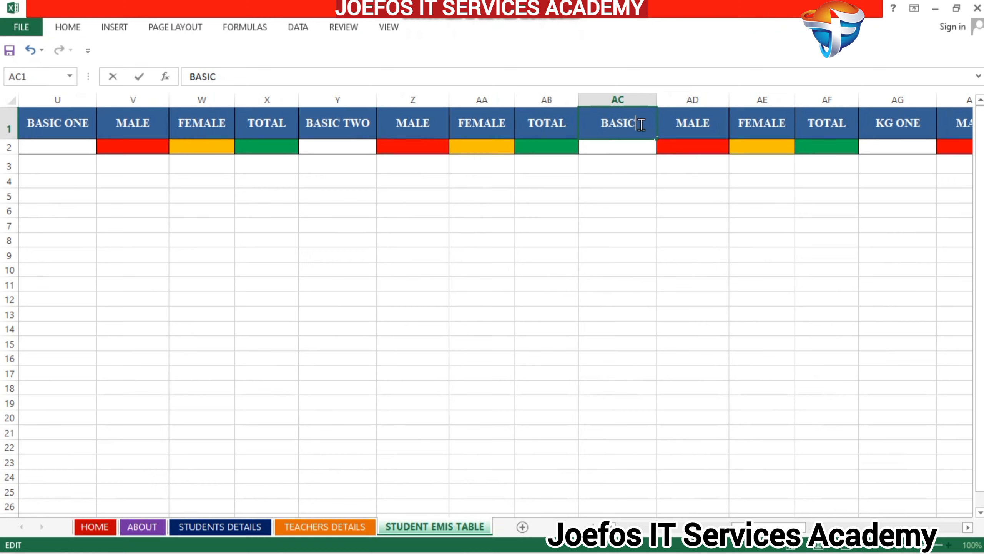
type(" THREE")
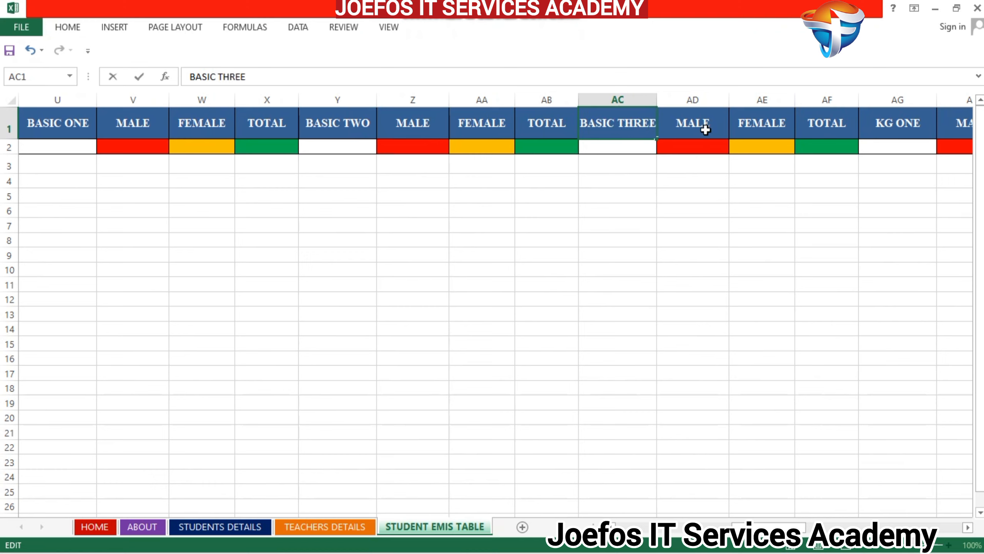
- Replace the KG ONE heading of the block starting at AG1 with BASIC FOUR
left_click(880, 123)
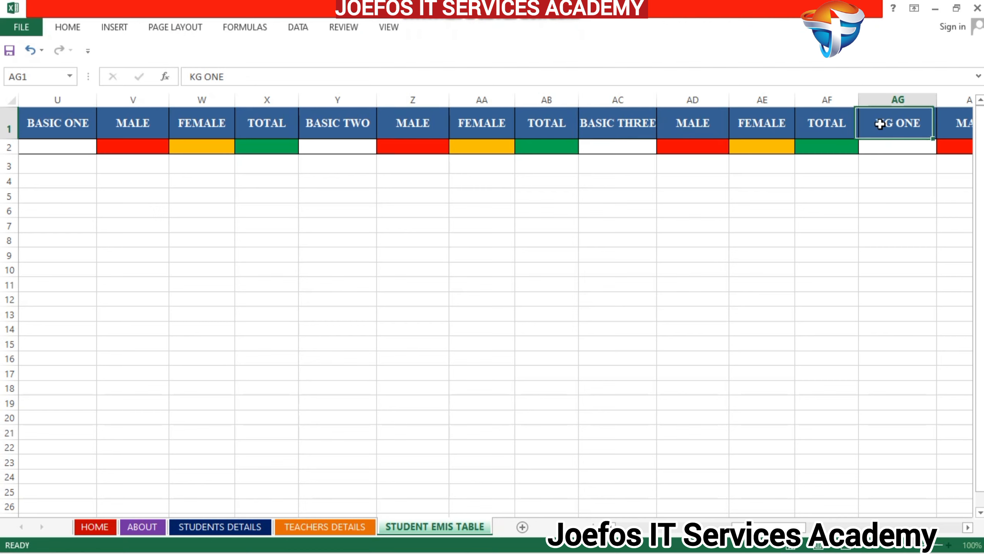
double_click(900, 124)
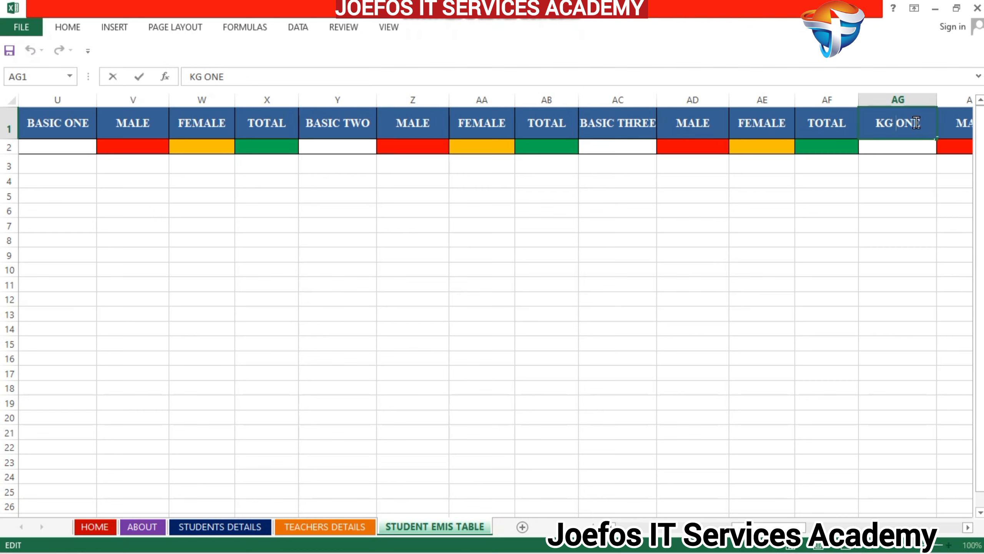
key("BackSpace")
key("BackSpace")
key("BackSpace")
key("BackSpace")
key("BackSpace")
key("BackSpace")
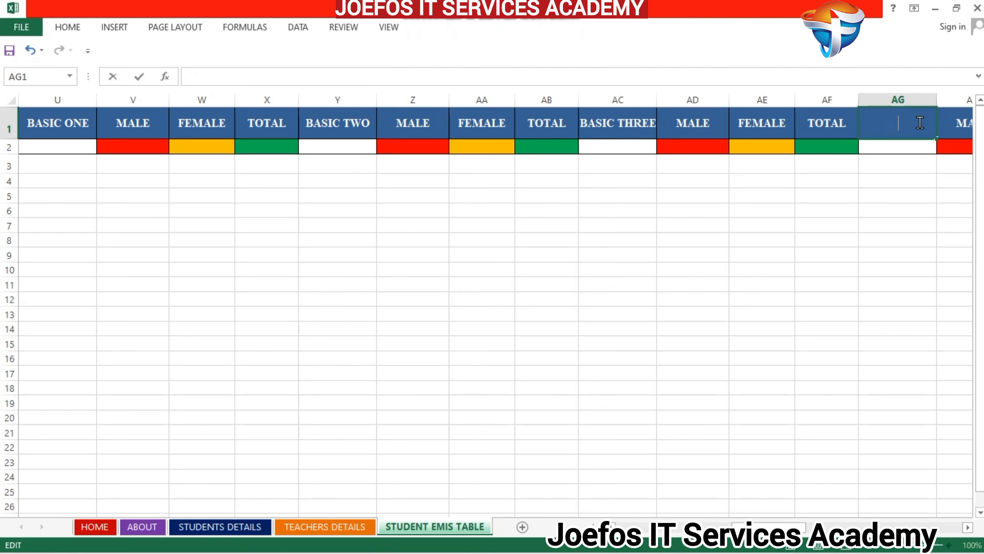
type("BASIC FOUR")
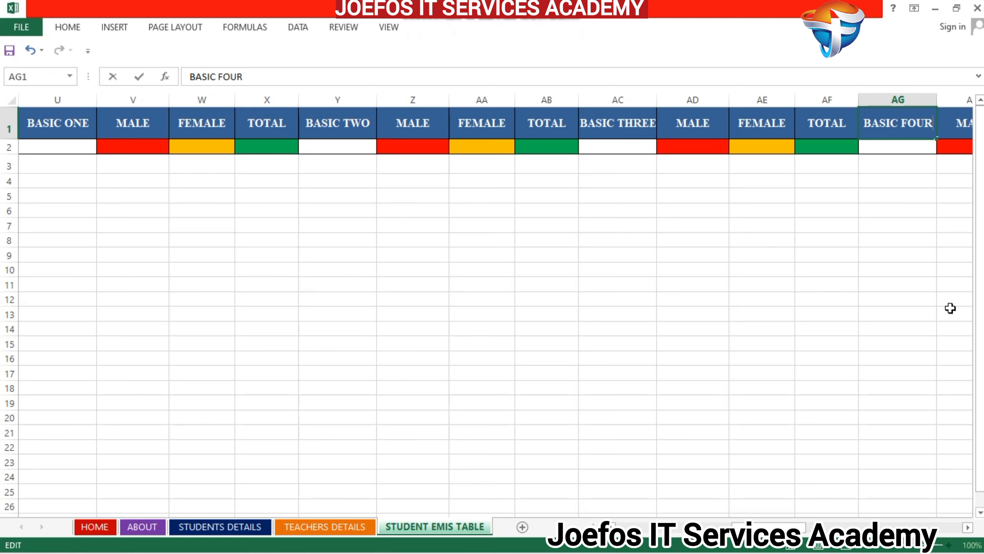
- Replace the KG ONE heading of the block starting at AK1 with the text BASIC
left_click(968, 527)
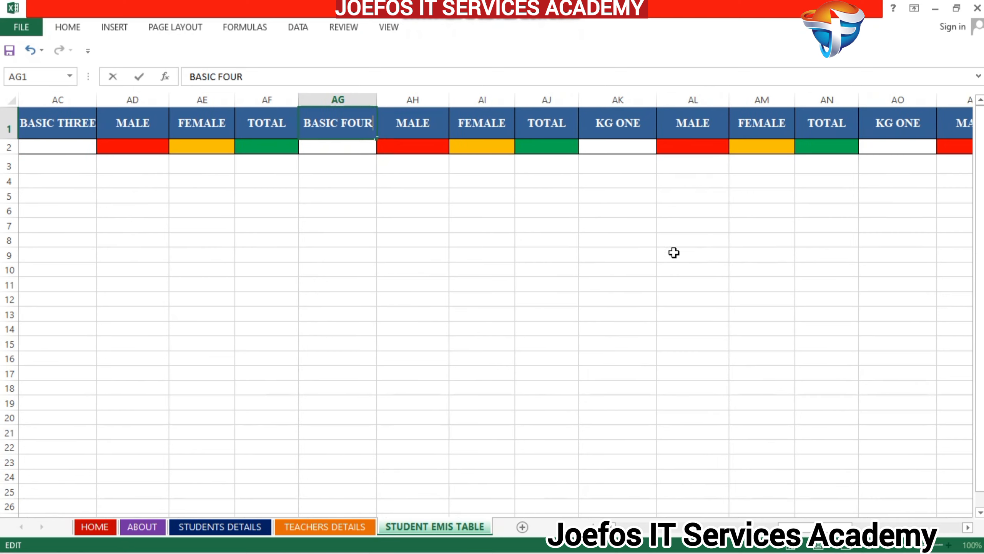
left_click(611, 127)
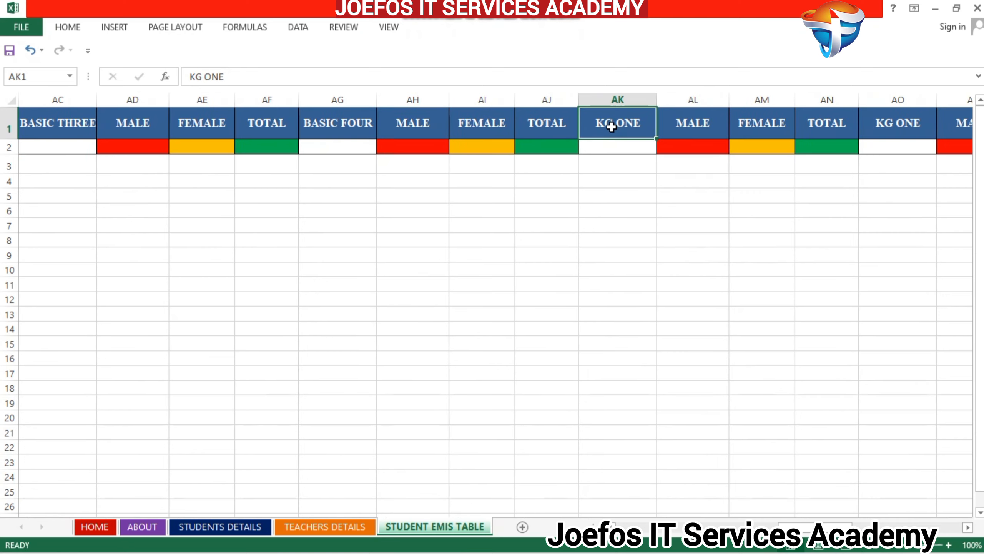
double_click(631, 123)
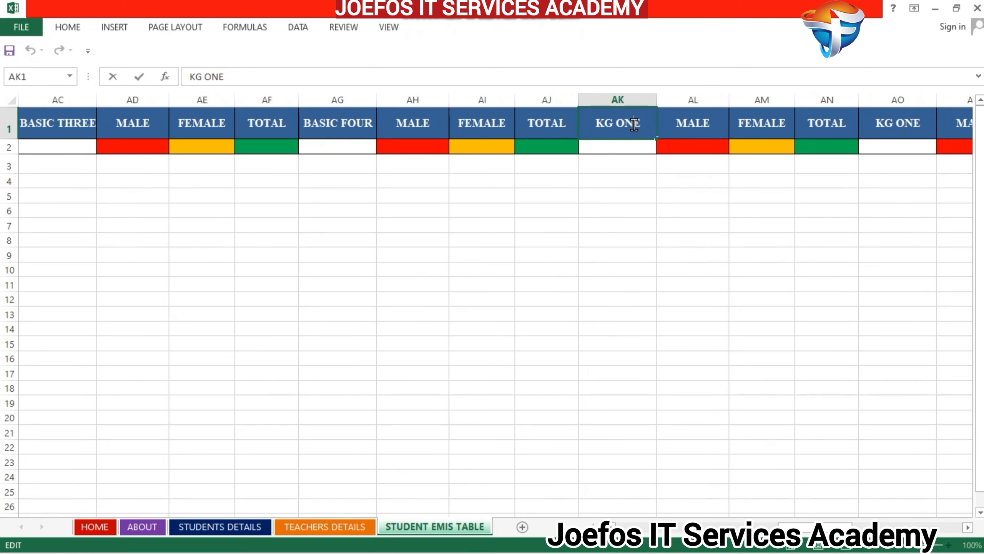
key("BackSpace")
key("BackSpace")
key("BackSpace")
key("BackSpace")
key("BackSpace")
key("BackSpace")
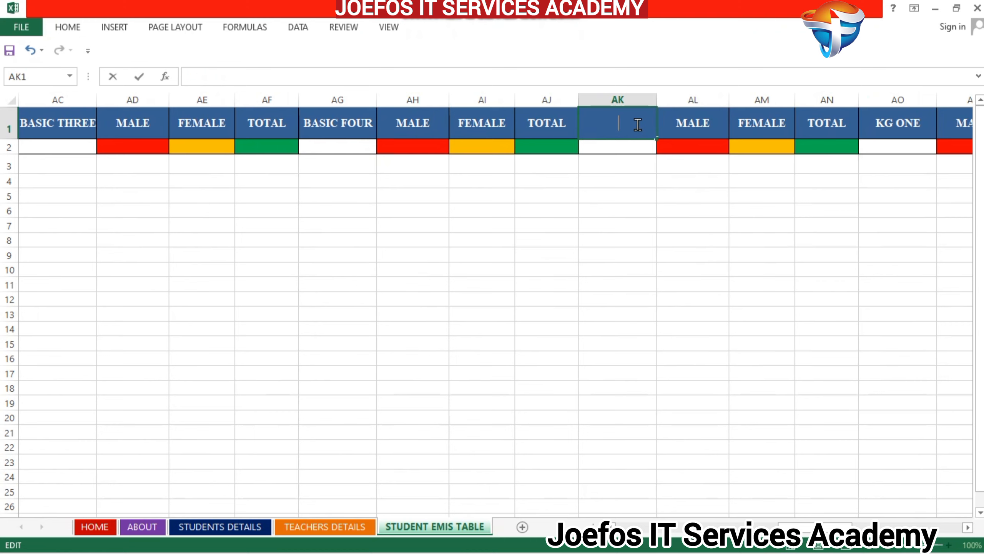
type("BASIC")
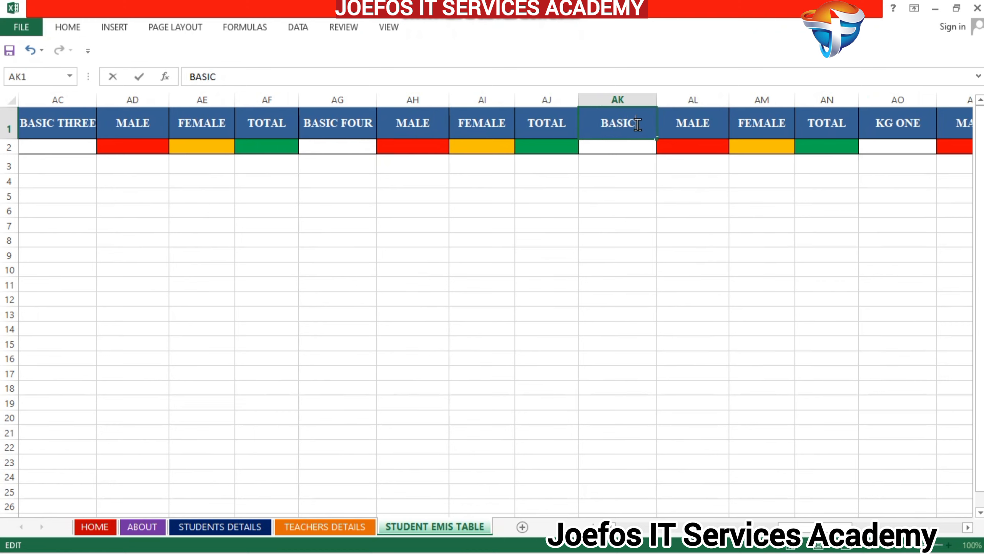
- Replace the KG ONE heading of the block starting at AO1 with BASIC SIX
double_click(888, 125)
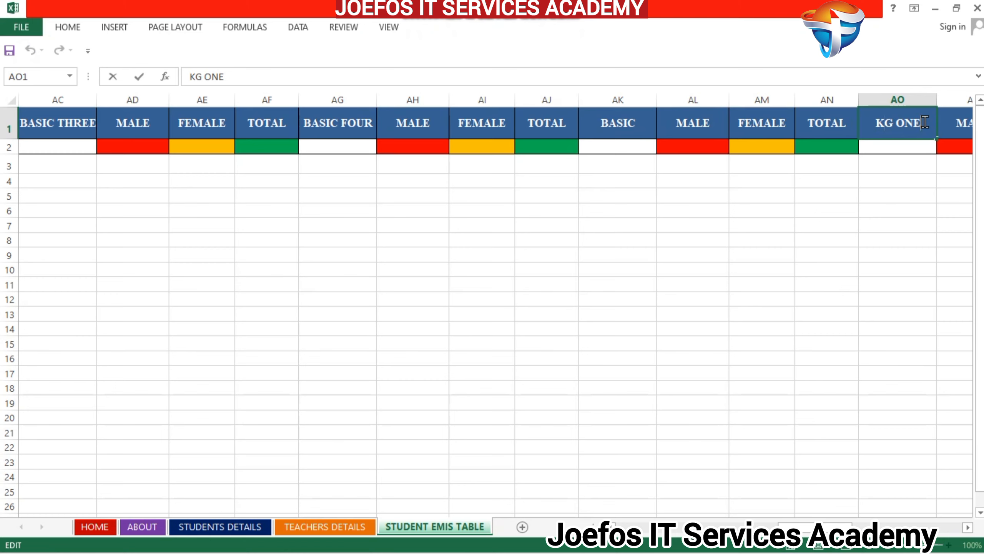
key("BackSpace")
key("BackSpace")
key("BackSpace")
key("BackSpace")
key("BackSpace")
key("BackSpace")
type("BA")
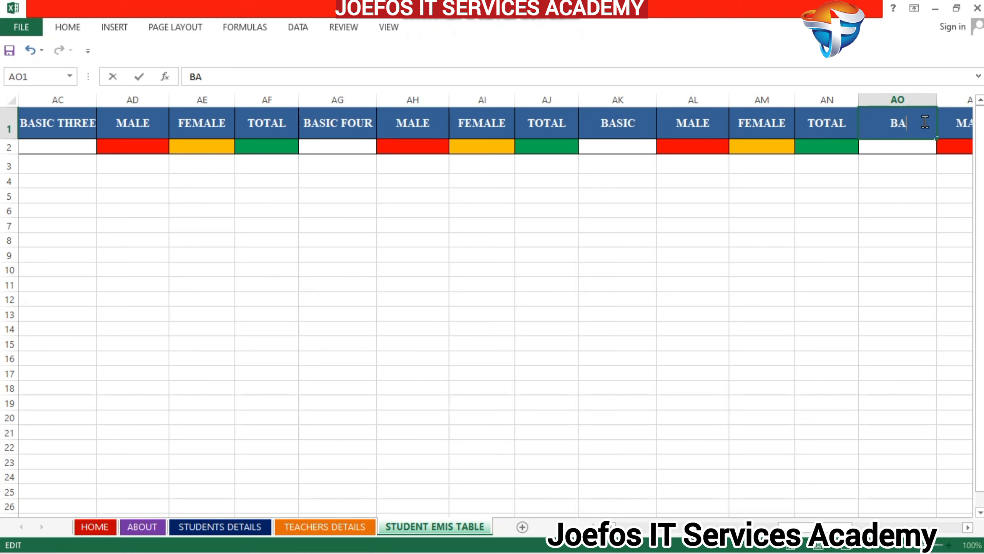
type("SIC SIX")
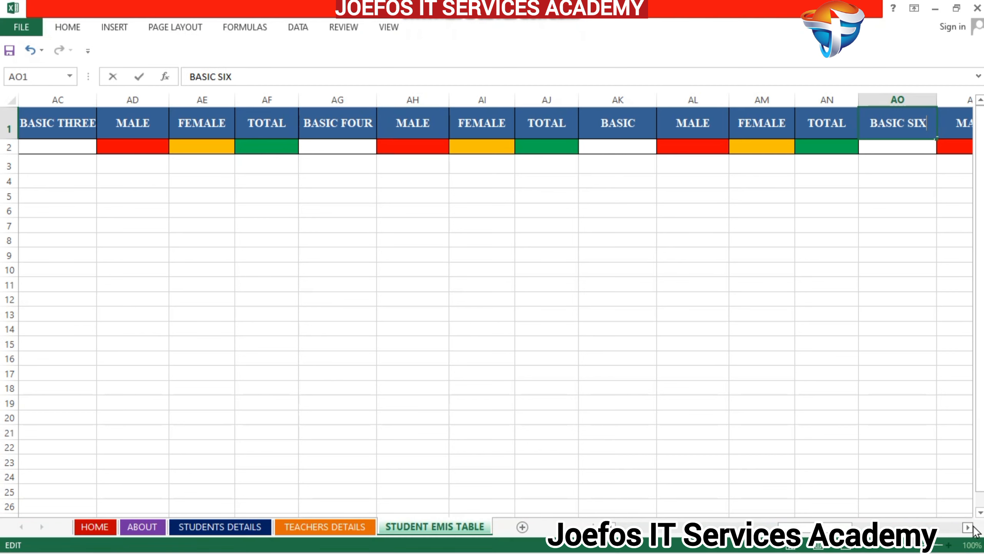
- Replace the KG ONE heading of the block starting at AS1 with BASIC SEVEN
scroll(968, 526, "right", 10)
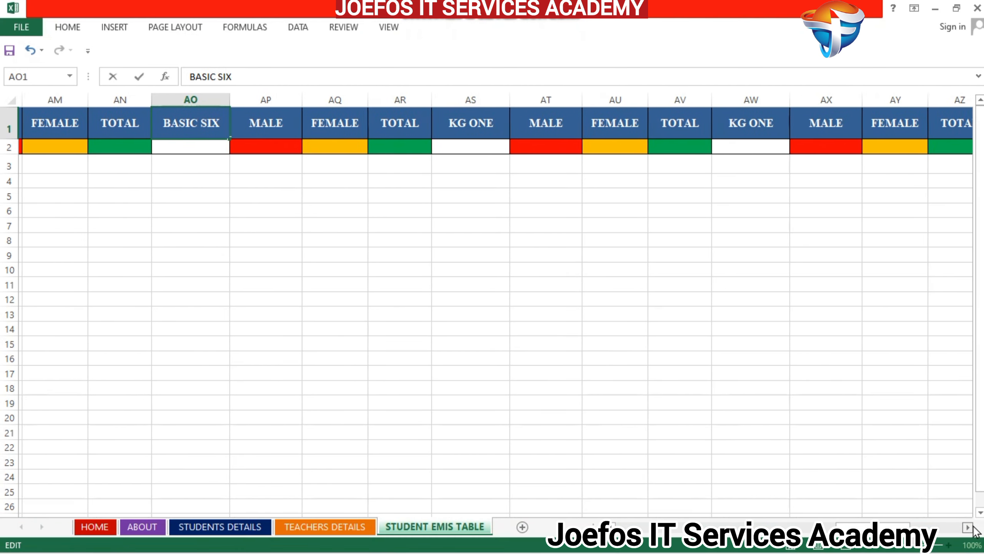
left_click(468, 125)
double_click(468, 125)
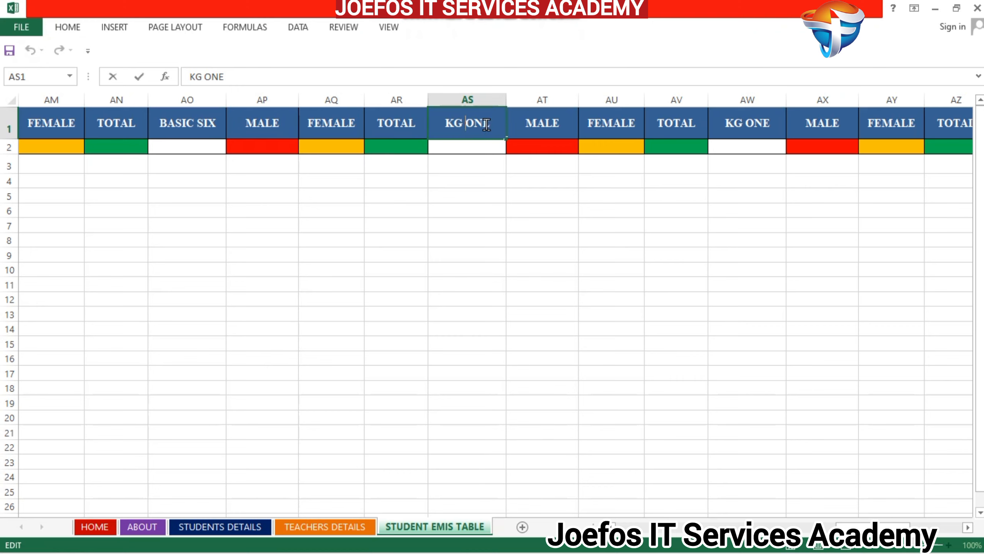
key("BackSpace")
key("BackSpace")
key("BackSpace")
key("BackSpace")
key("BackSpace")
key("BackSpace")
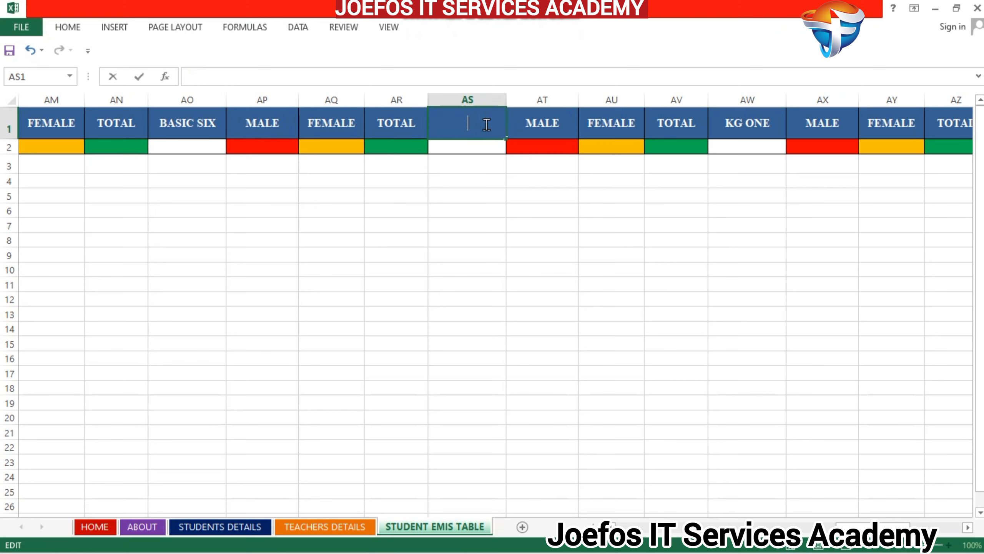
type("BASIC SEVEN")
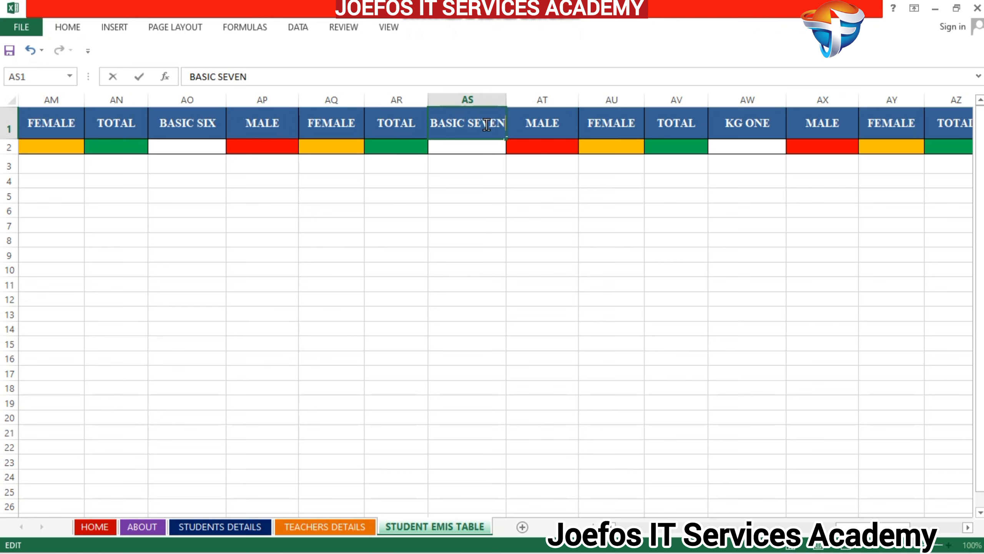
- Replace the KG ONE heading of the block starting at AW1 with BASIC EIGHT
left_click(754, 126)
double_click(755, 124)
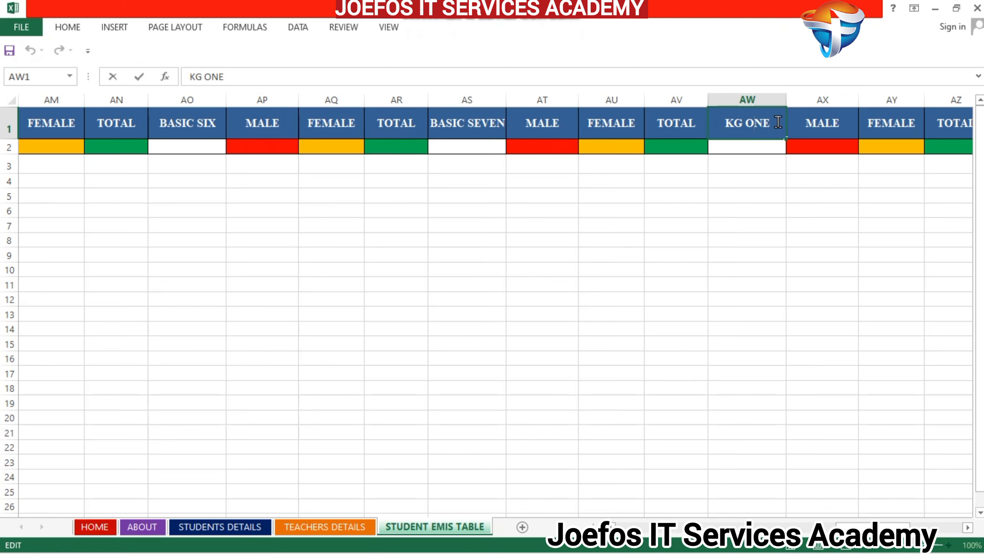
key("BackSpace")
key("BackSpace")
key("BackSpace")
key("BackSpace")
key("BackSpace")
key("BackSpace")
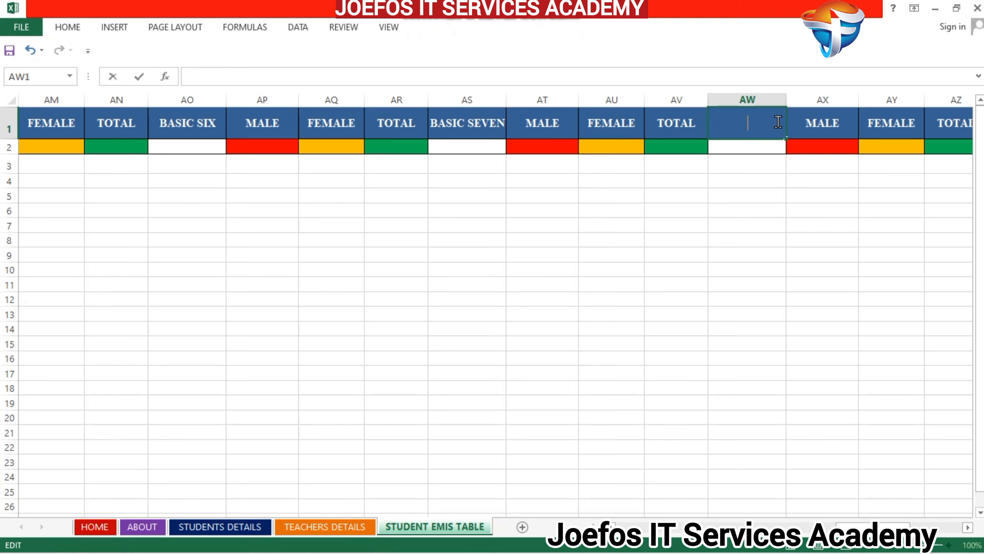
type("BASIC EI")
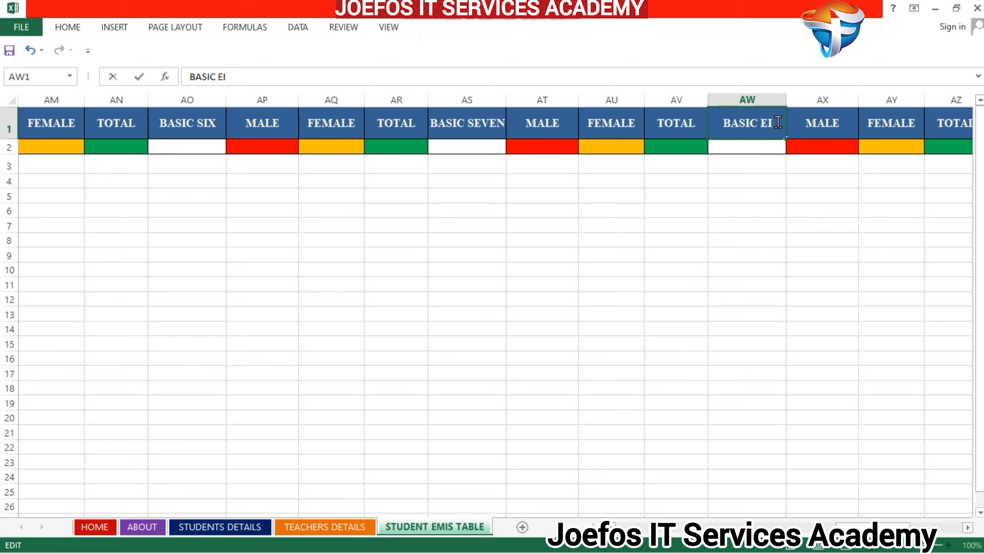
type("GHT")
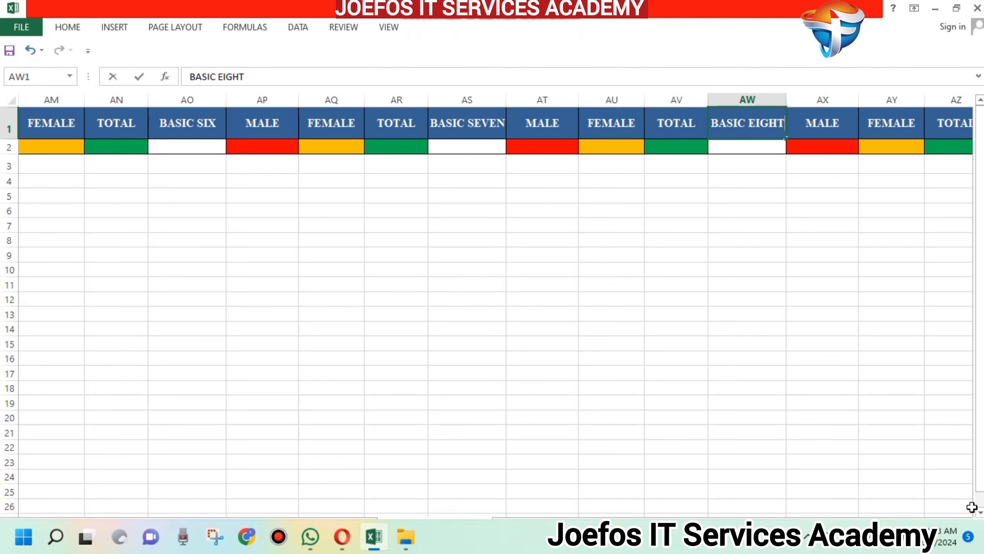
- Replace the KG ONE heading of the block starting at BA1 with BASIC NINE
left_click(967, 528)
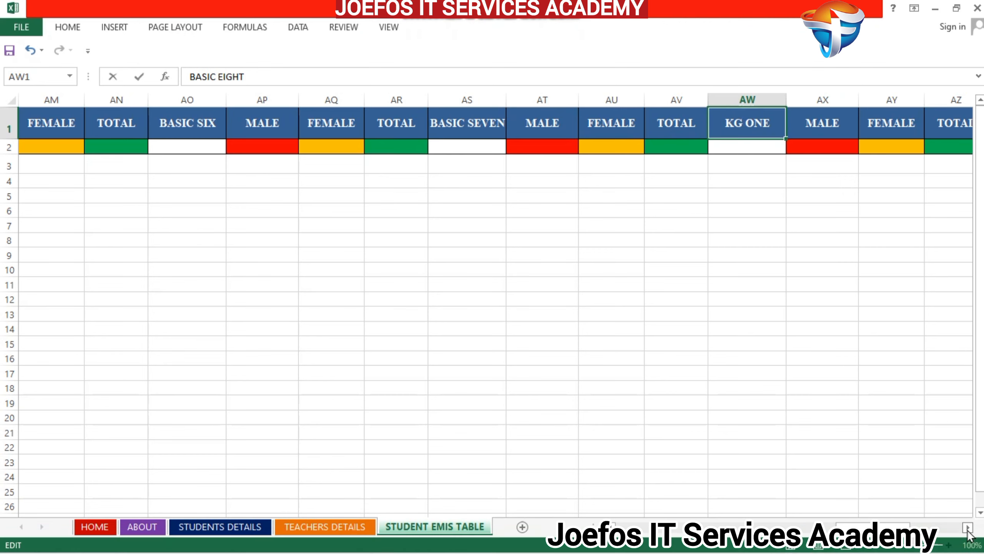
left_click(968, 530)
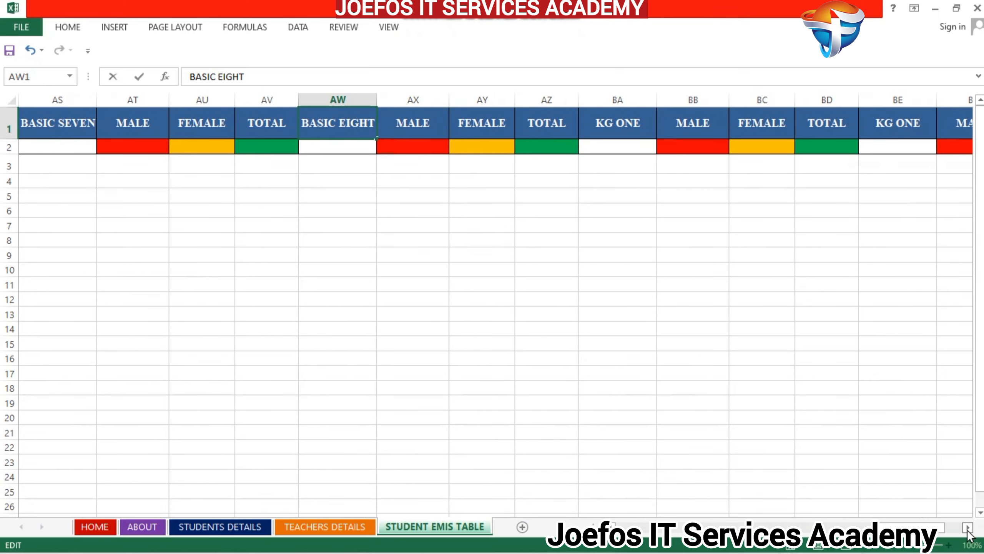
left_click(968, 530)
double_click(557, 129)
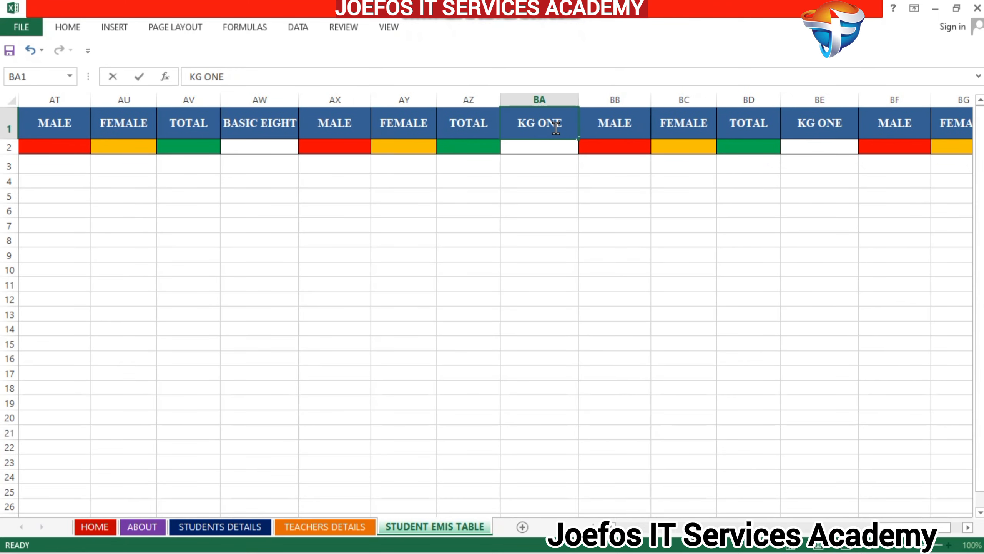
key("BackSpace")
key("BackSpace")
key("BackSpace")
key("BackSpace")
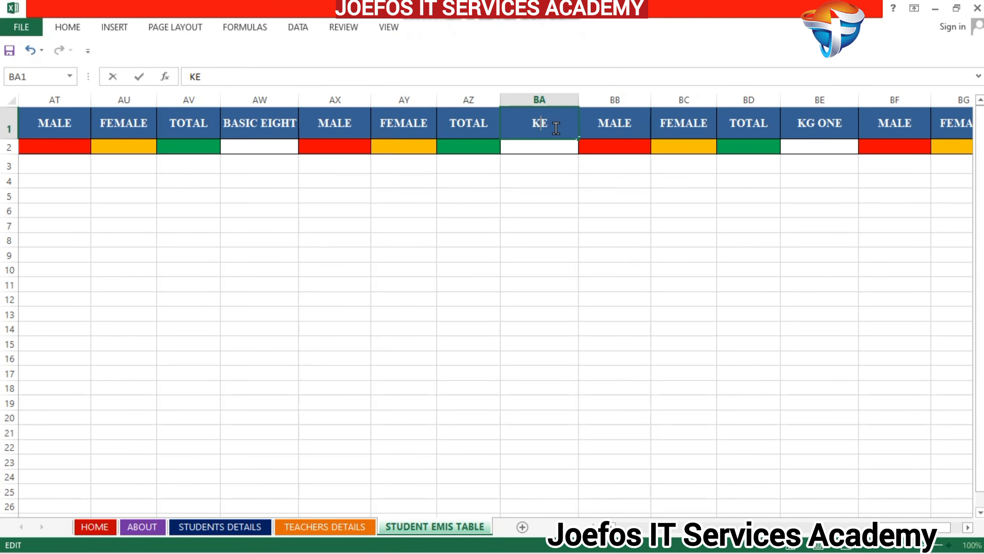
key("BackSpace")
key("BackSpace")
type("BS")
key("BackSpace")
type("ASIC N")
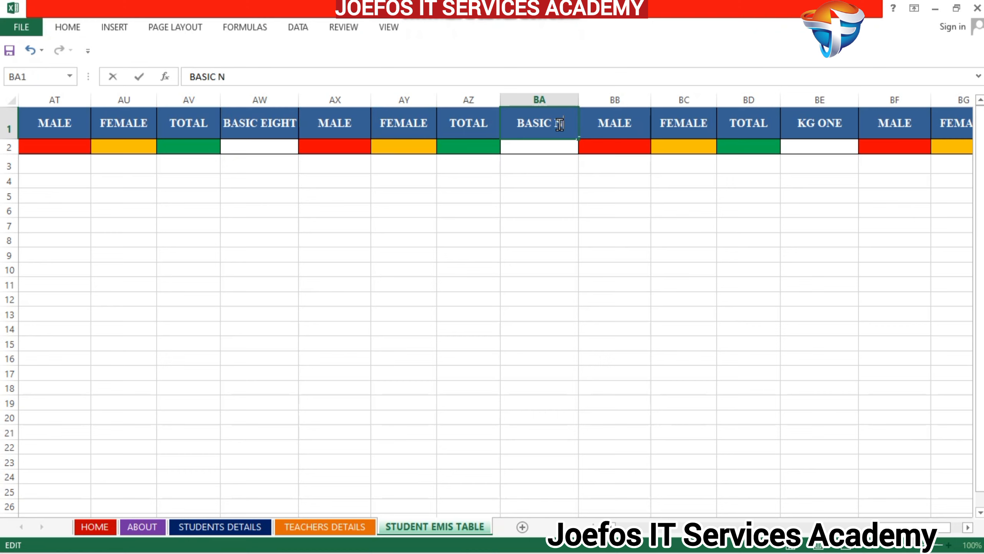
type("INE")
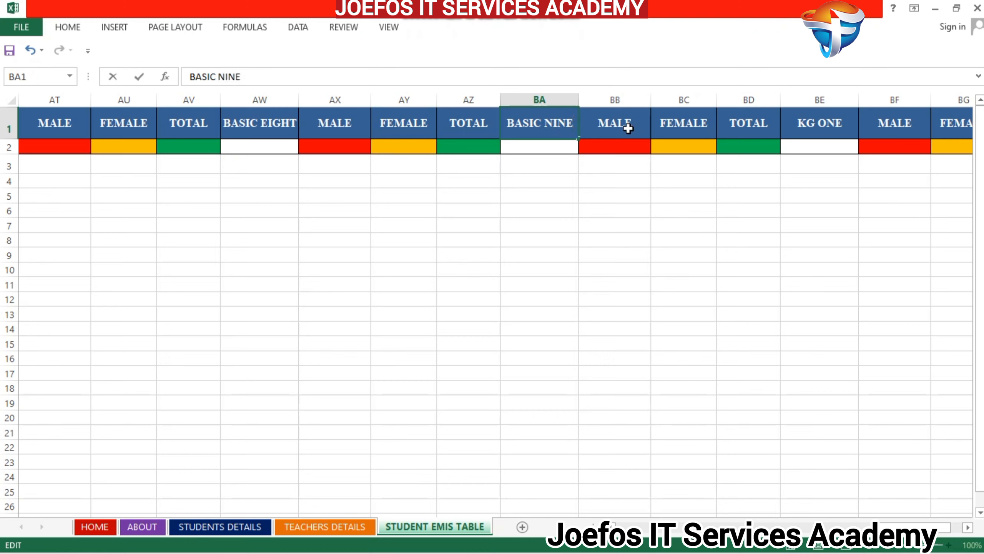
- Replace the KG ONE heading in BE1 with MALE TOTAL
left_click(816, 125)
double_click(815, 125)
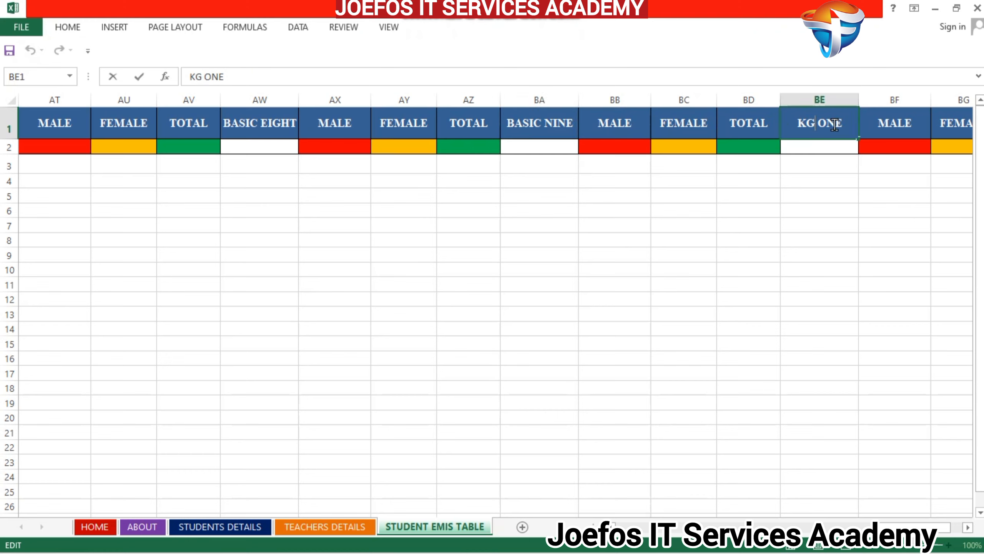
key("BackSpace")
key("BackSpace")
key("BackSpace")
key("BackSpace")
key("BackSpace")
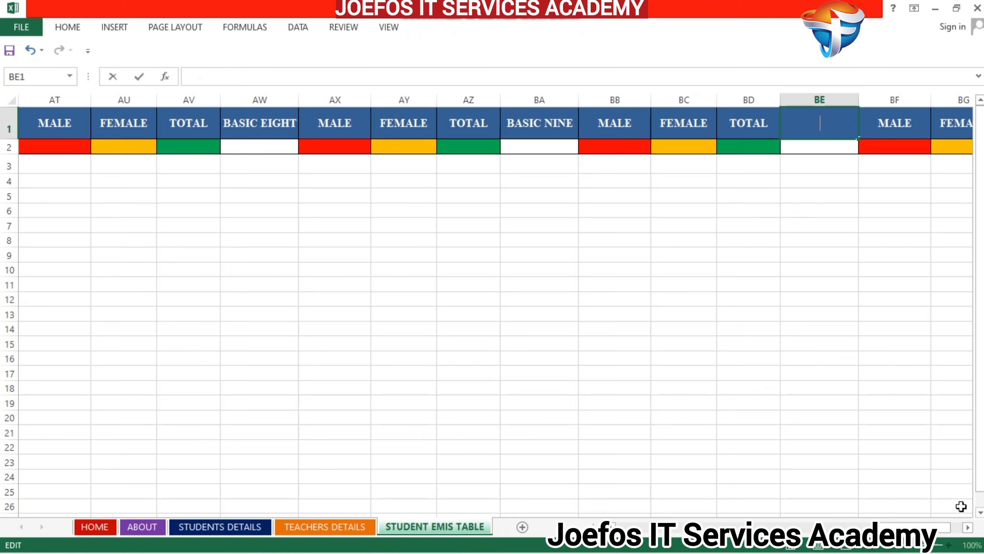
left_click(968, 527)
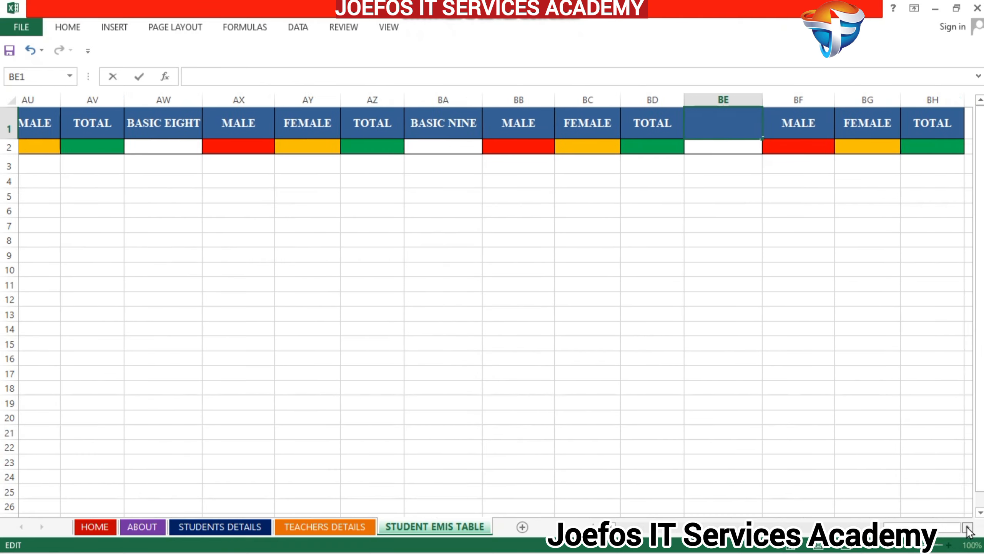
left_click(968, 527)
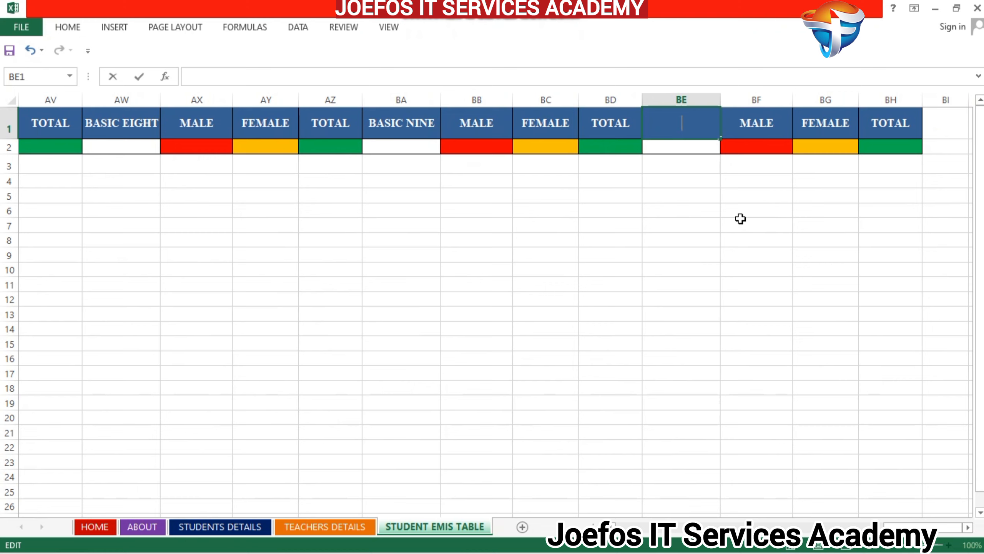
key("Escape")
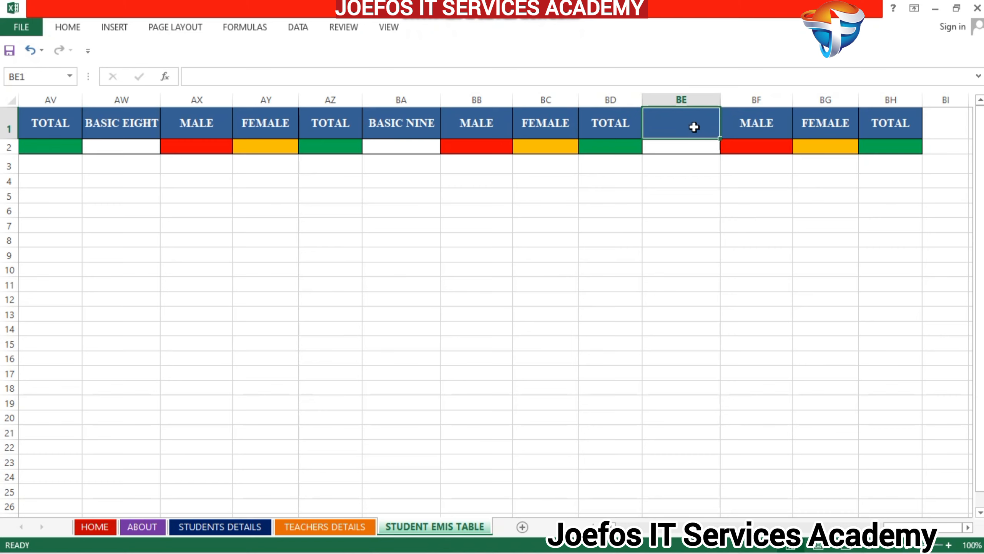
type("MALE")
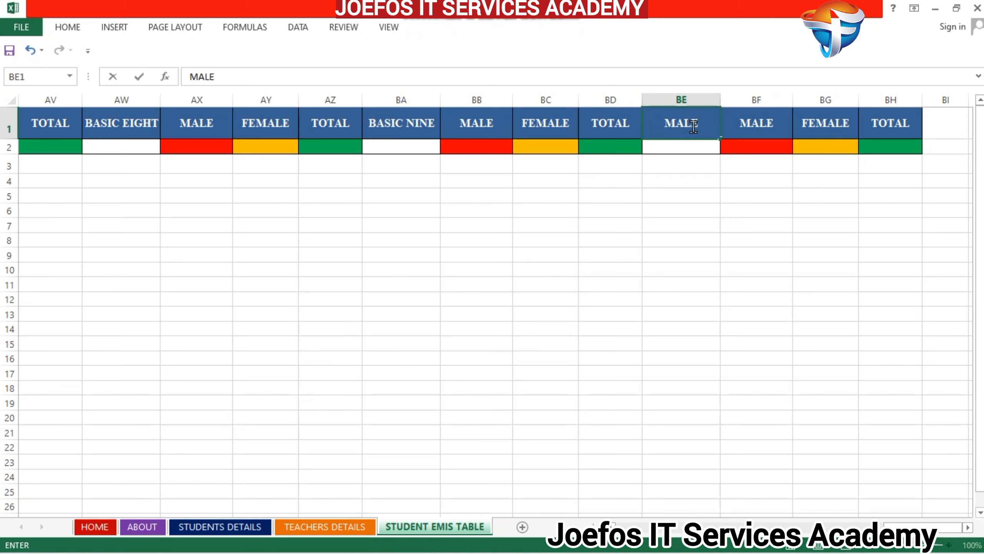
type(" TOTAL")
- Change the MALE heading in BF1 to FEMALE TOTAL
left_click(779, 124)
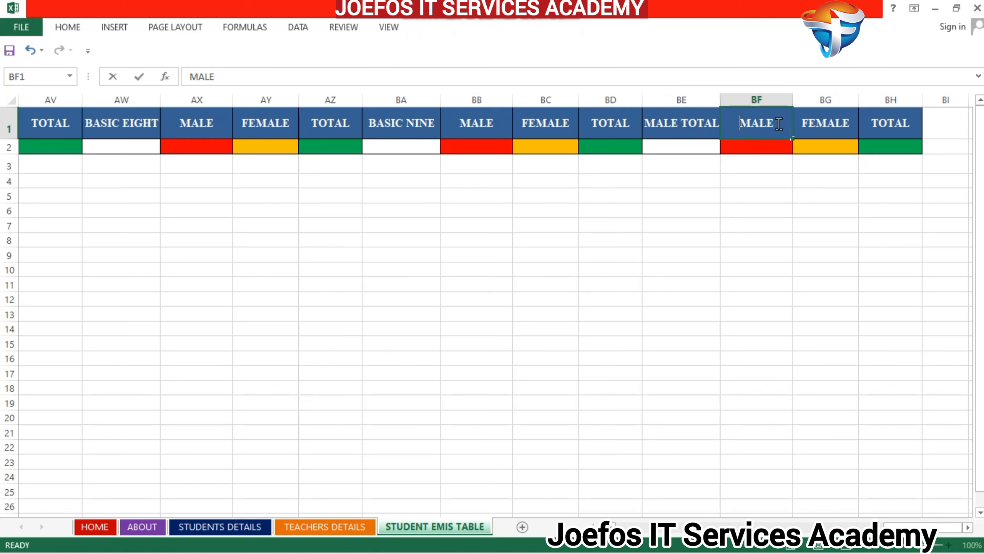
double_click(779, 124)
type("FEMALE")
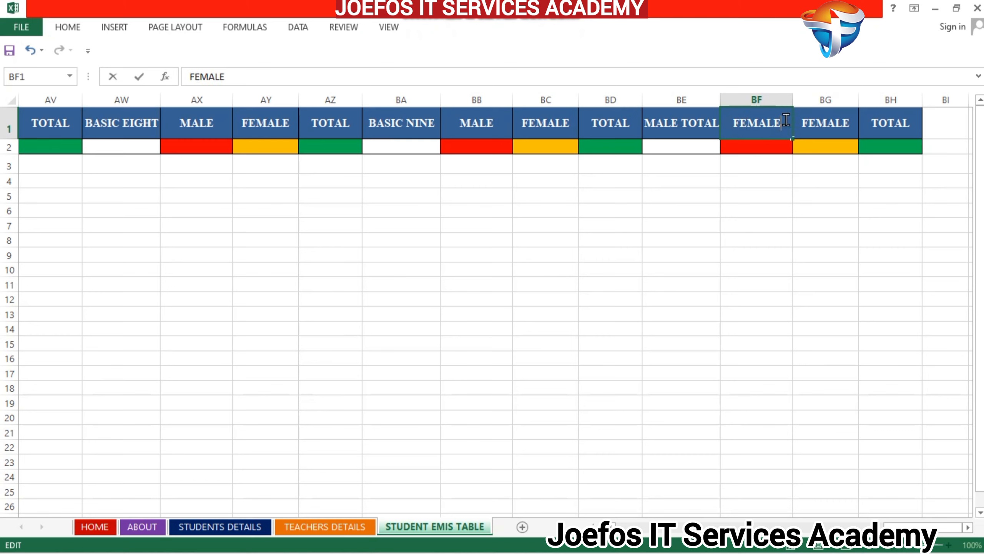
type(" TOT")
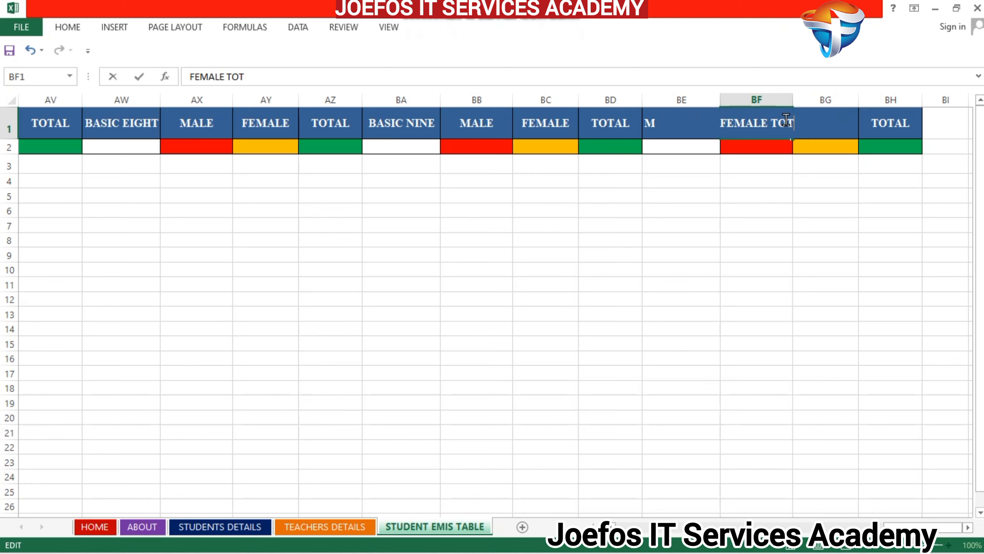
type("AL")
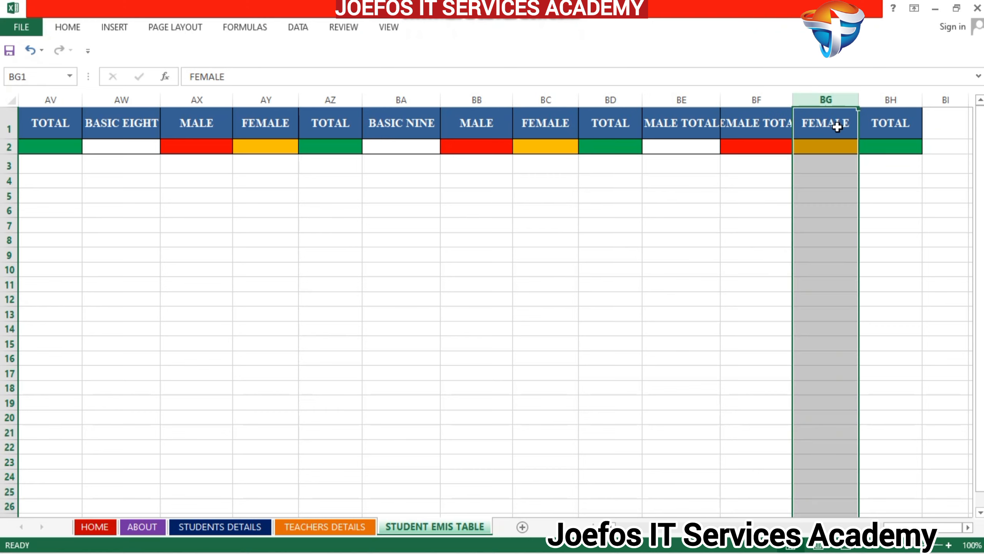
- Replace the FEMALE heading in BG1 with GRAND TOTAL
double_click(842, 127)
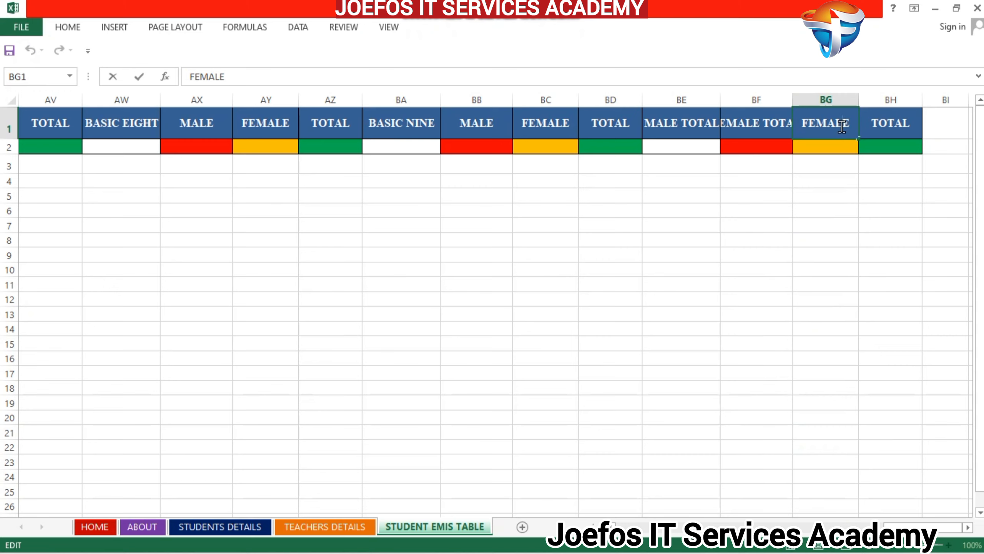
key("BackSpace")
key("BackSpace")
key("BackSpace")
key("BackSpace")
key("BackSpace")
type("GRAND TOTAL")
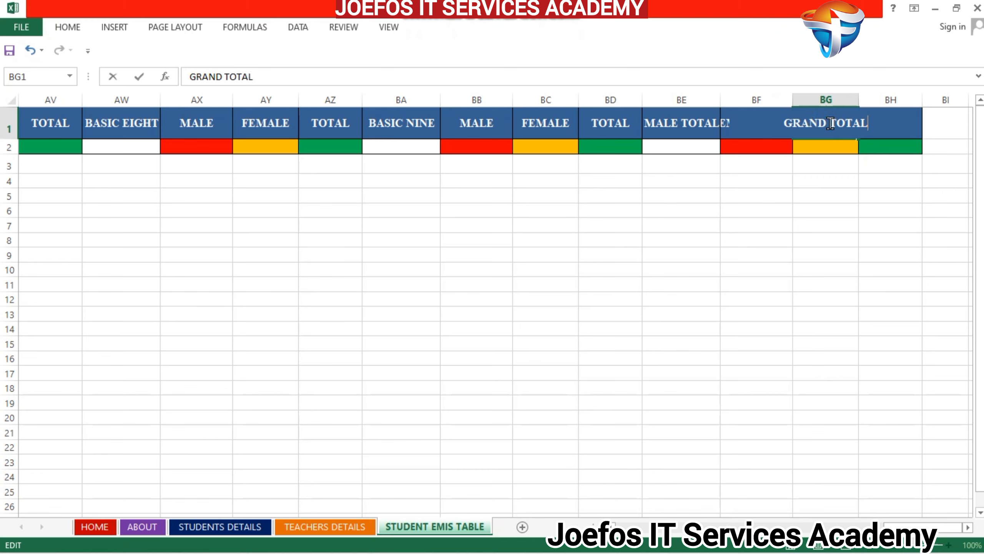
- Clear the surplus TOTAL heading in BH1 and remove the leftover coloured cells in column BH
left_click(899, 100)
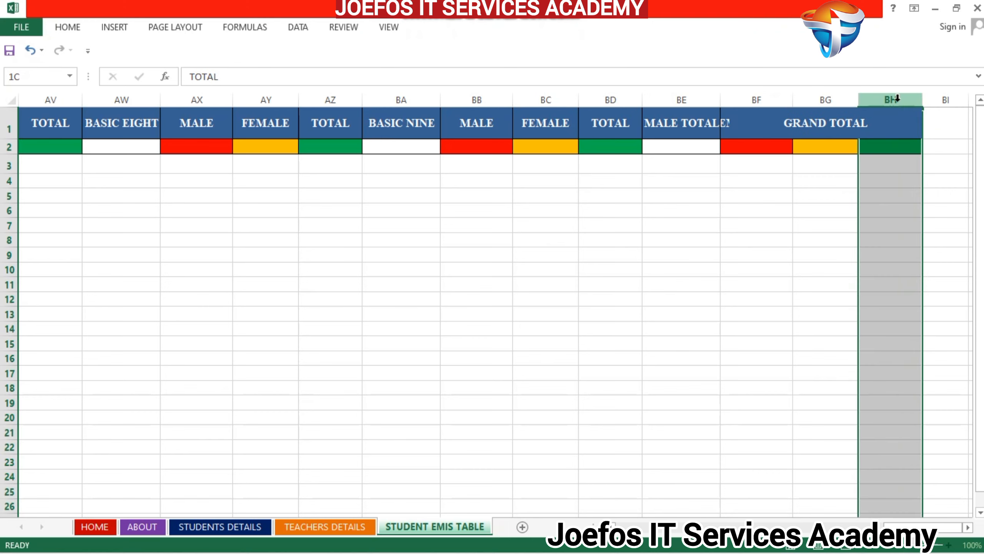
left_click(902, 125)
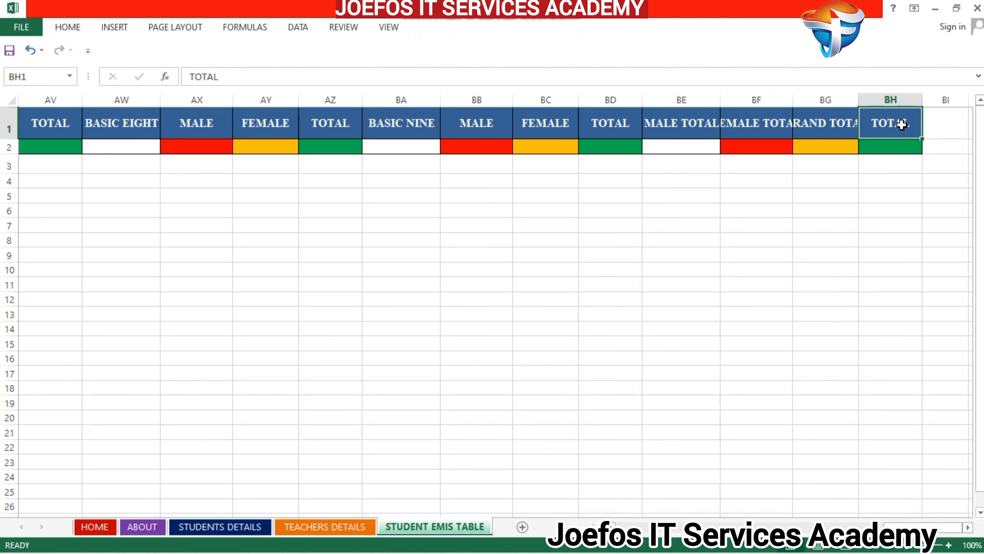
key("BackSpace")
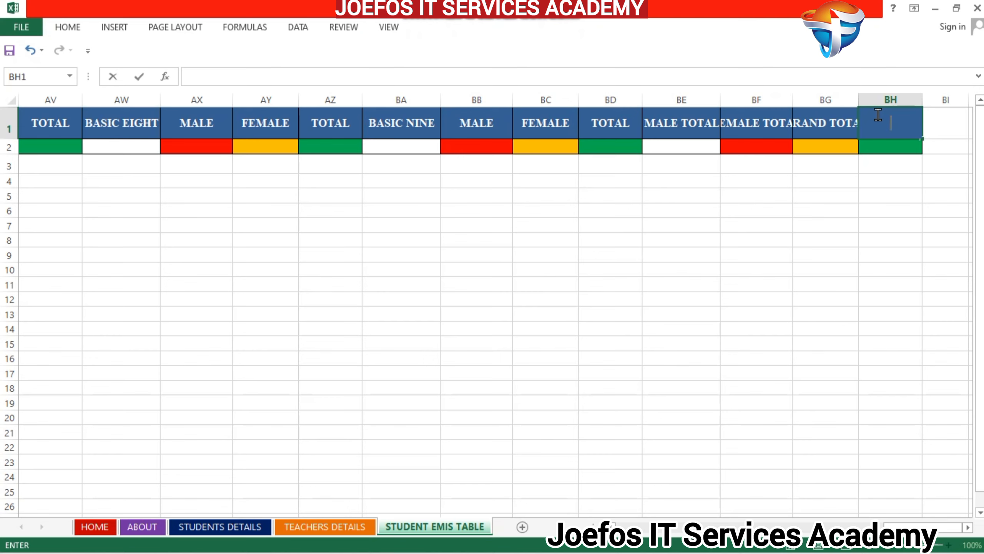
left_click(837, 179)
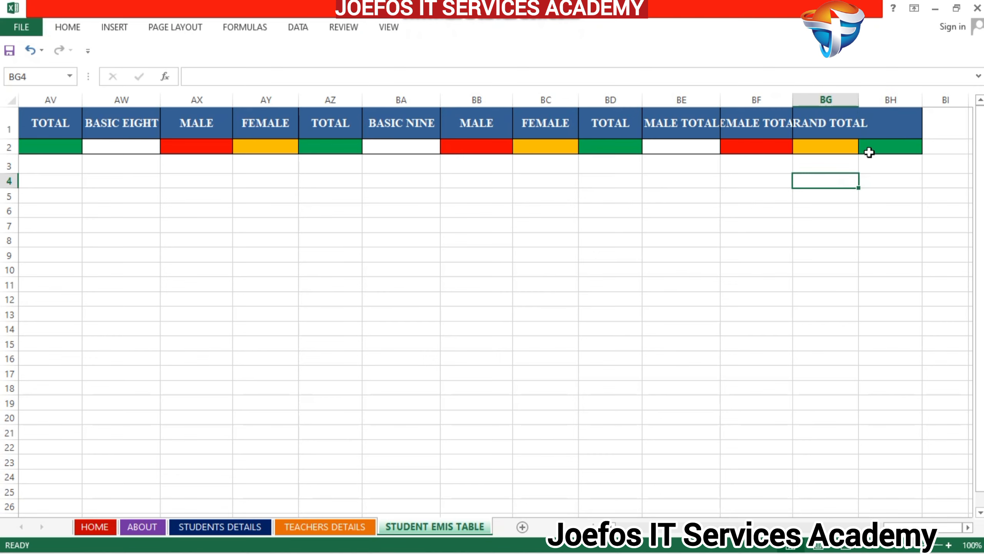
left_click(887, 122)
key("ctrl+c")
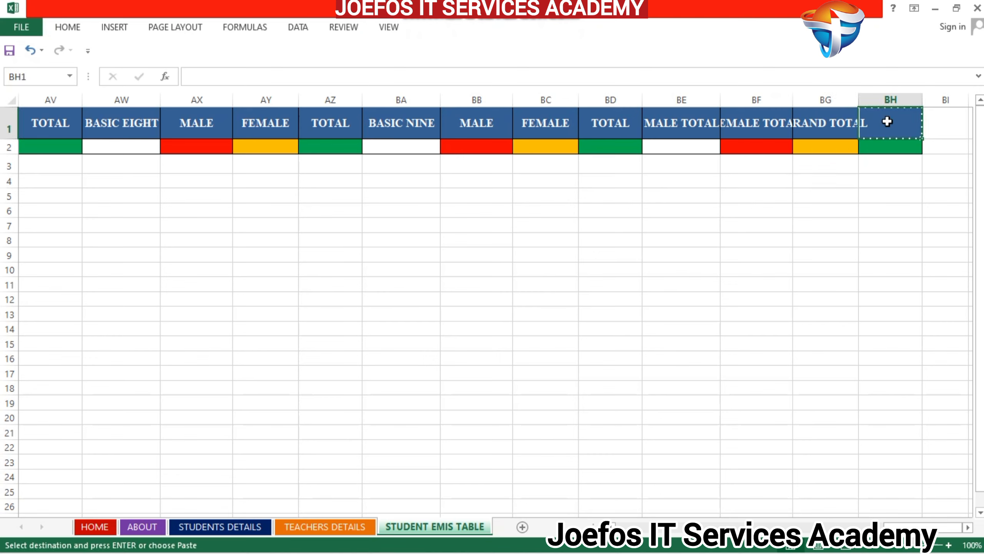
right_click(888, 122)
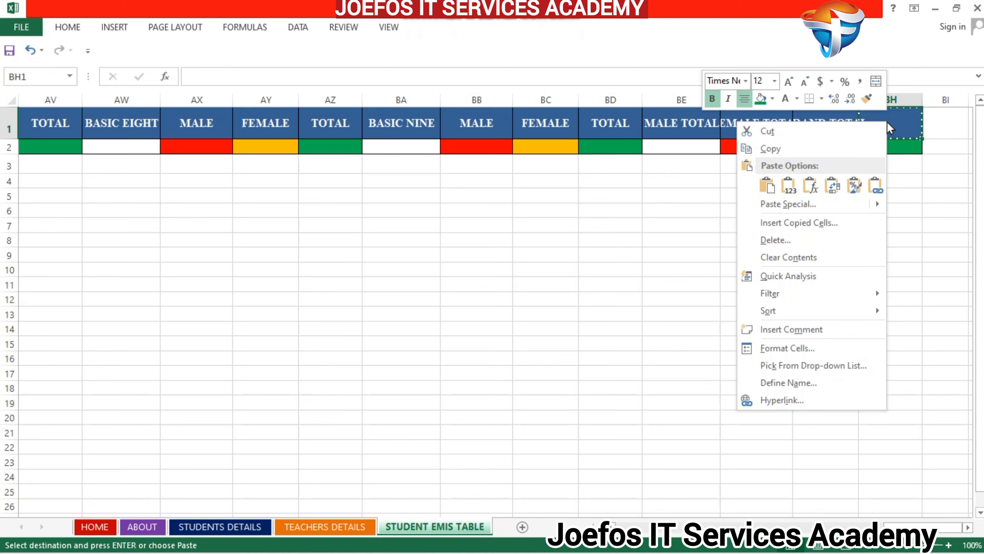
left_click(803, 131)
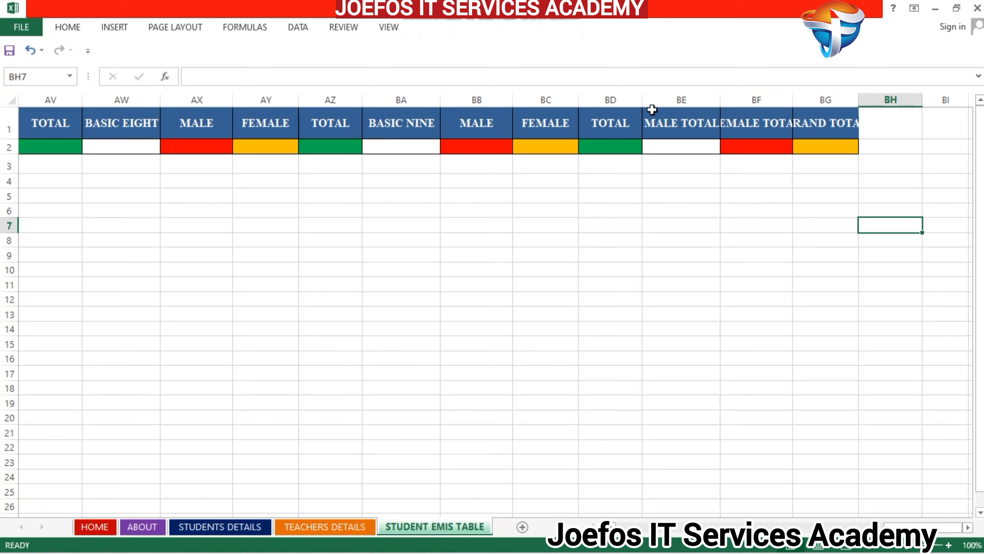
- Widen columns BD, BE, BF and BG so that the MALE TOTAL, FEMALE TOTAL and GRAND TOTAL headings fit
left_click_drag(642, 100, 661, 100)
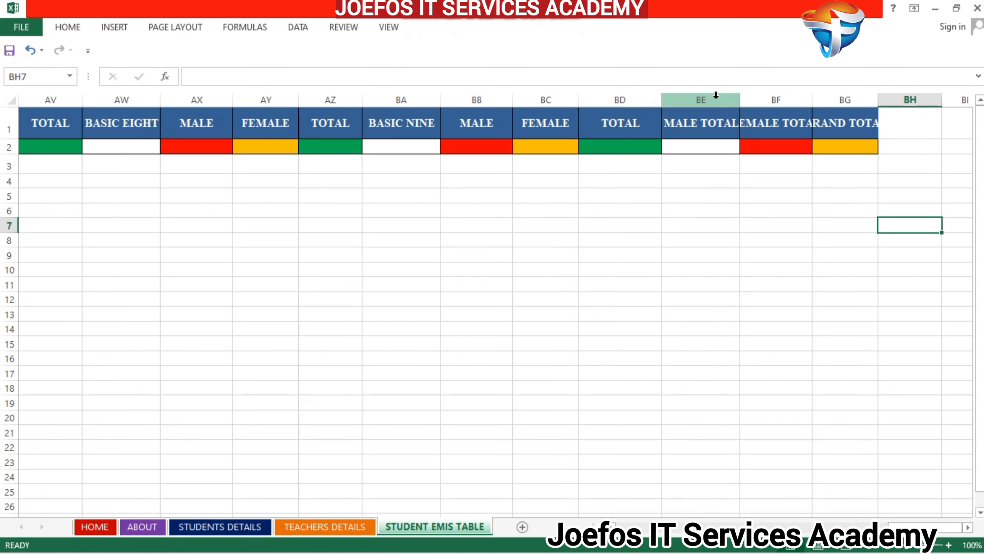
left_click_drag(739, 101, 771, 103)
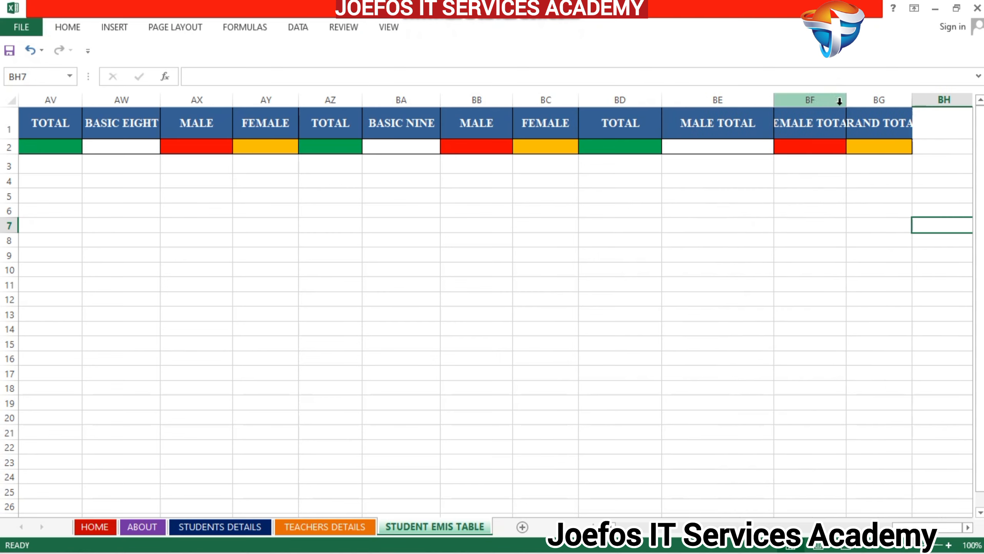
left_click_drag(844, 102, 874, 101)
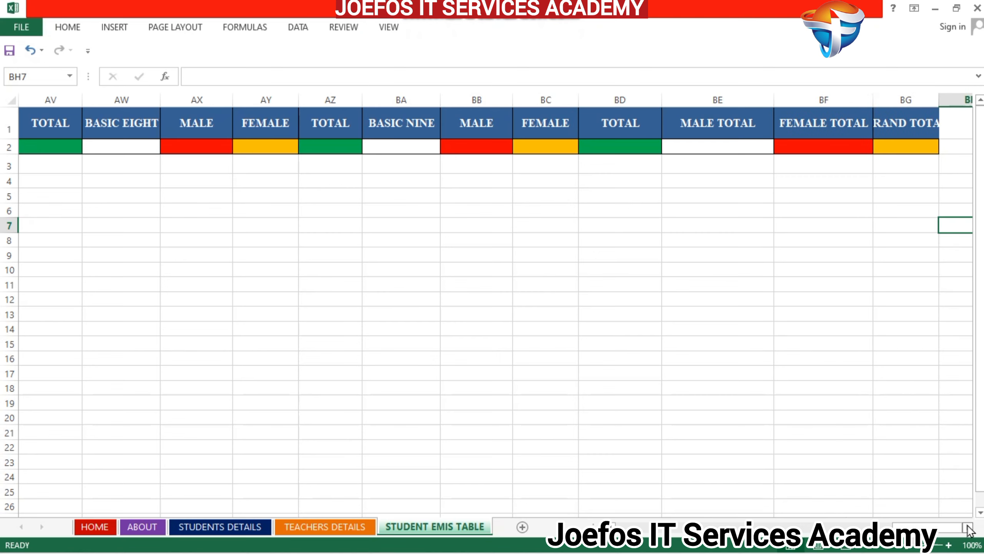
left_click(968, 527)
left_click(968, 527)
left_click(968, 528)
left_click(968, 527)
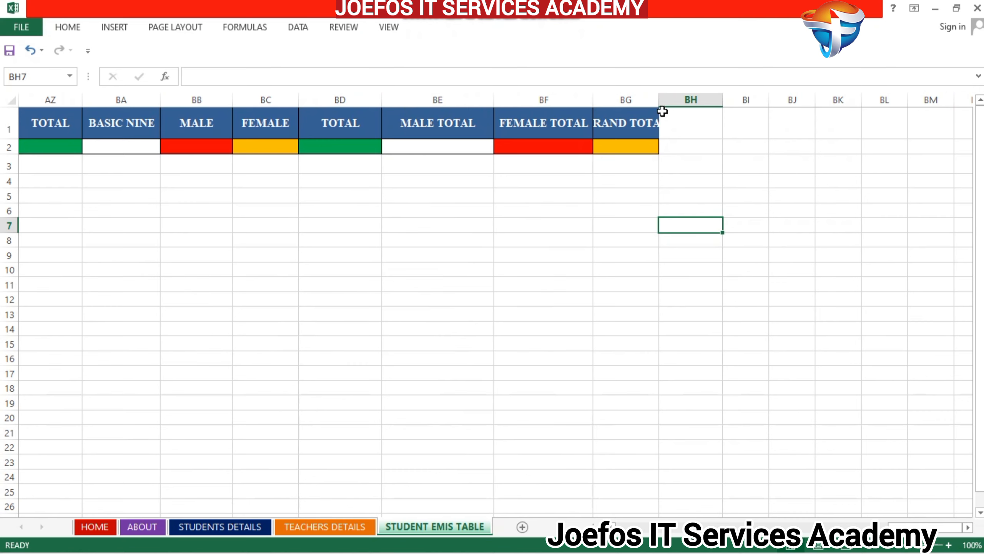
left_click_drag(658, 102, 691, 101)
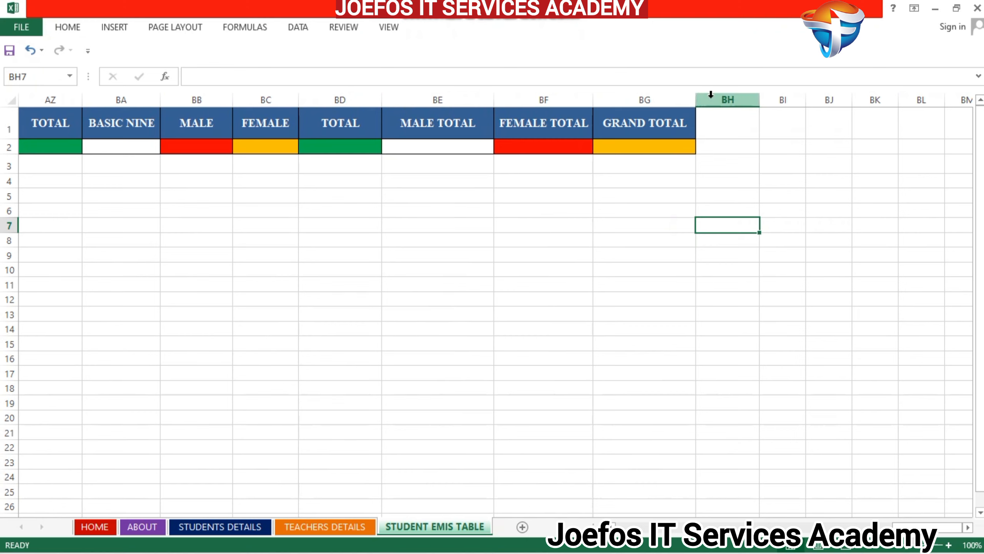
- Narrow the empty column BH and widen columns AC, AG and AF around the BASIC THREE and BASIC FOUR headings
left_click_drag(759, 102, 743, 100)
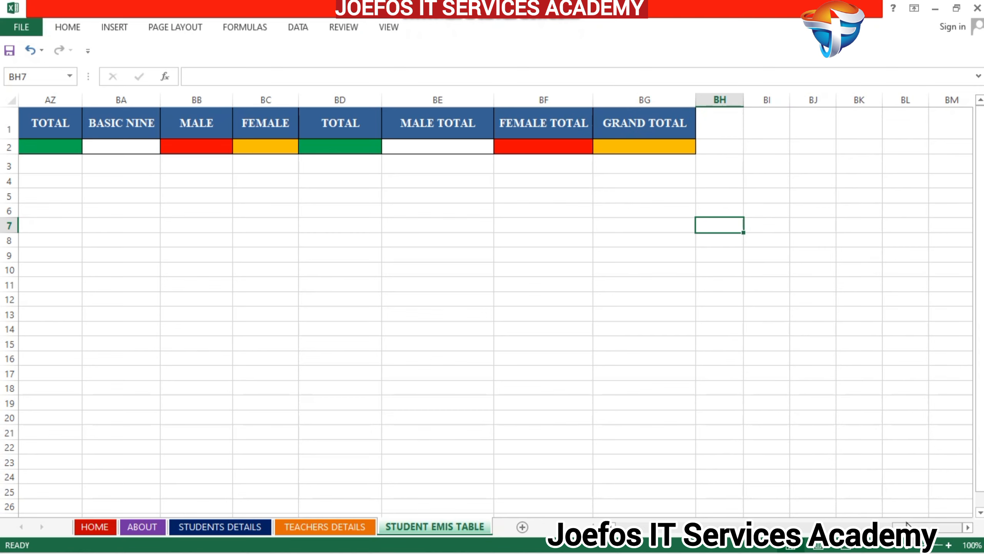
left_click_drag(906, 526, 760, 527)
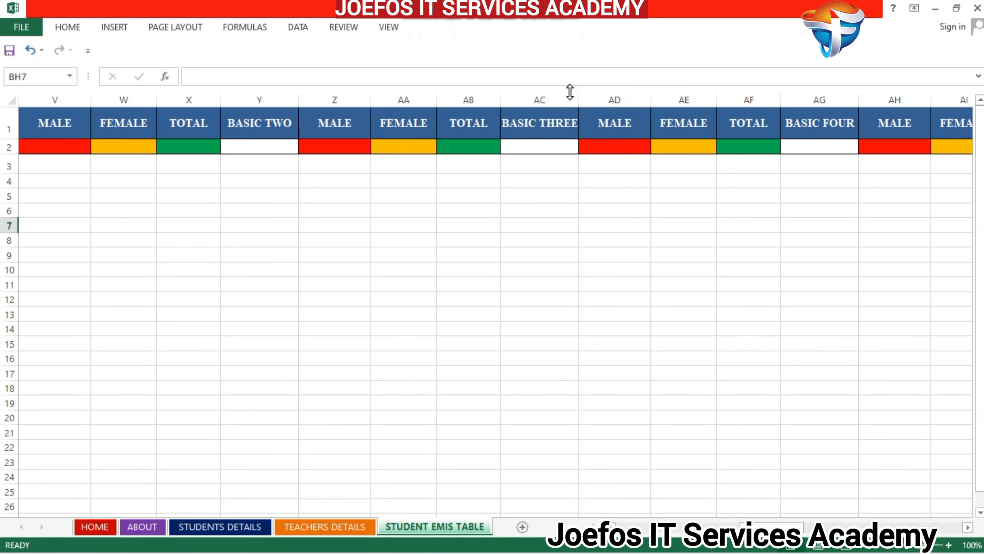
left_click_drag(571, 92, 587, 93)
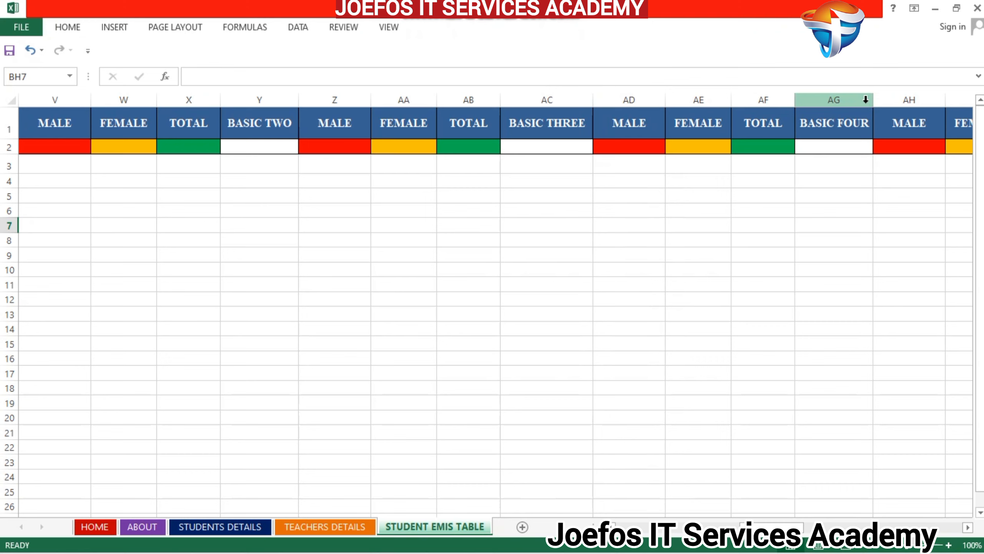
left_click_drag(874, 101, 877, 103)
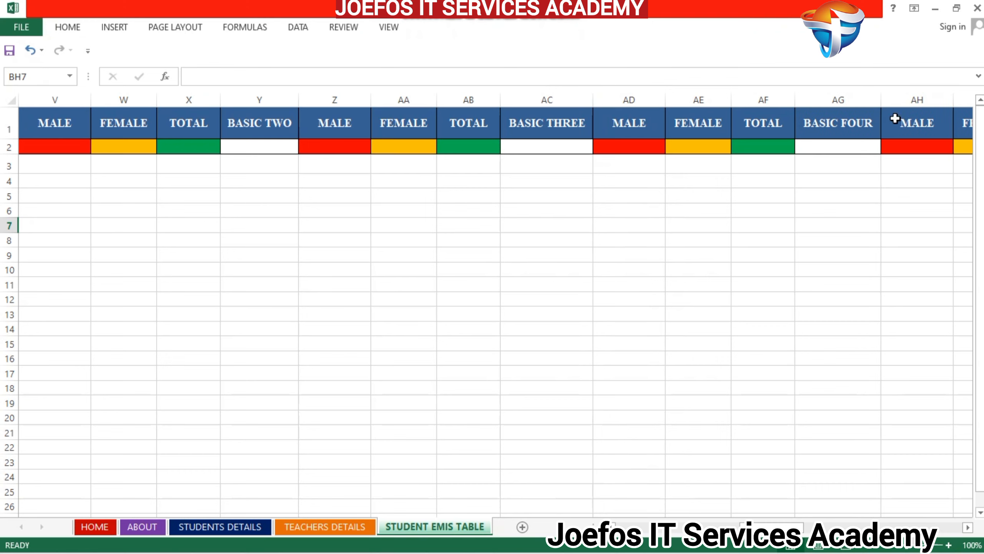
left_click_drag(791, 98, 804, 98)
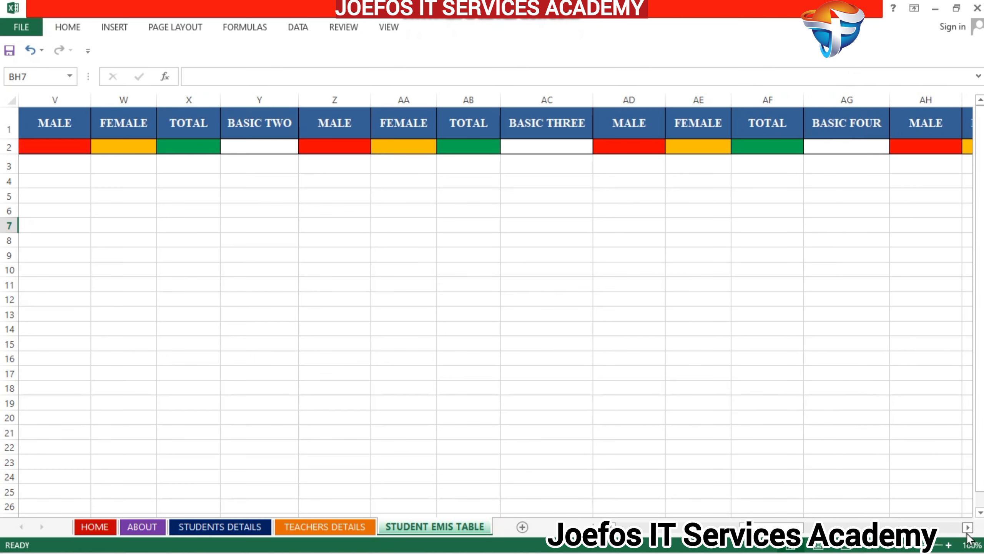
- Copy the whole class heading block M1:BG2, from KG ONE through GRAND TOTAL
scroll(968, 538, "right", 6)
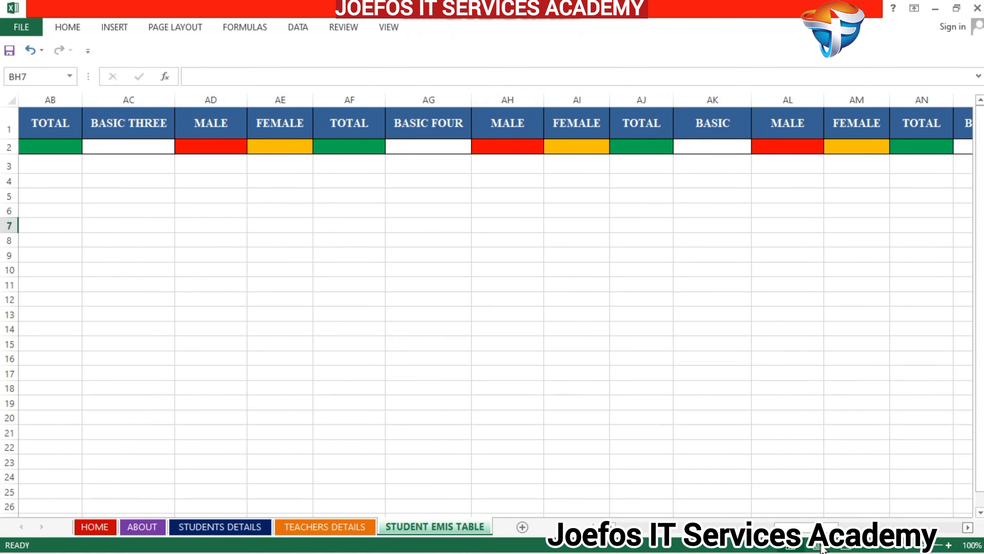
scroll(496, 306, "left", 10)
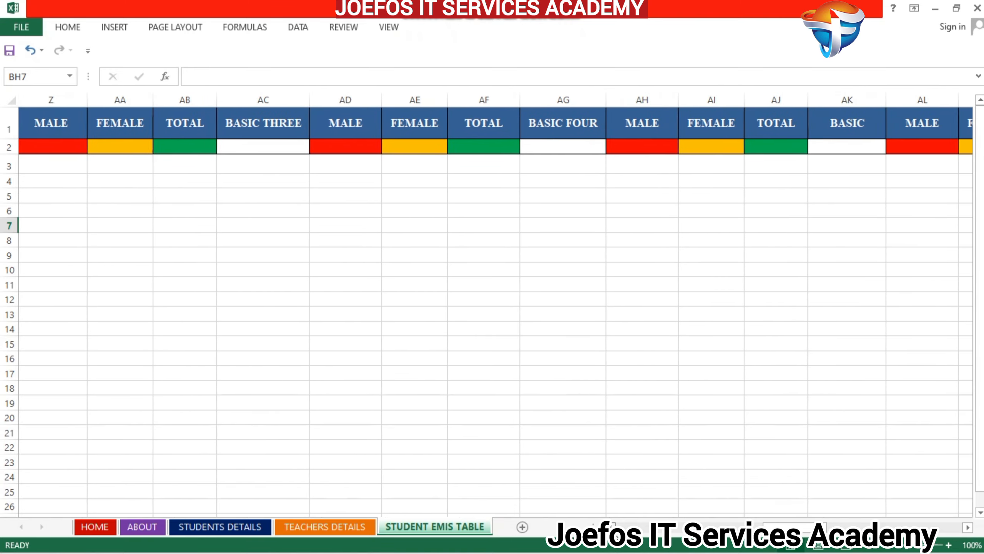
scroll(520, 292, "left", 10)
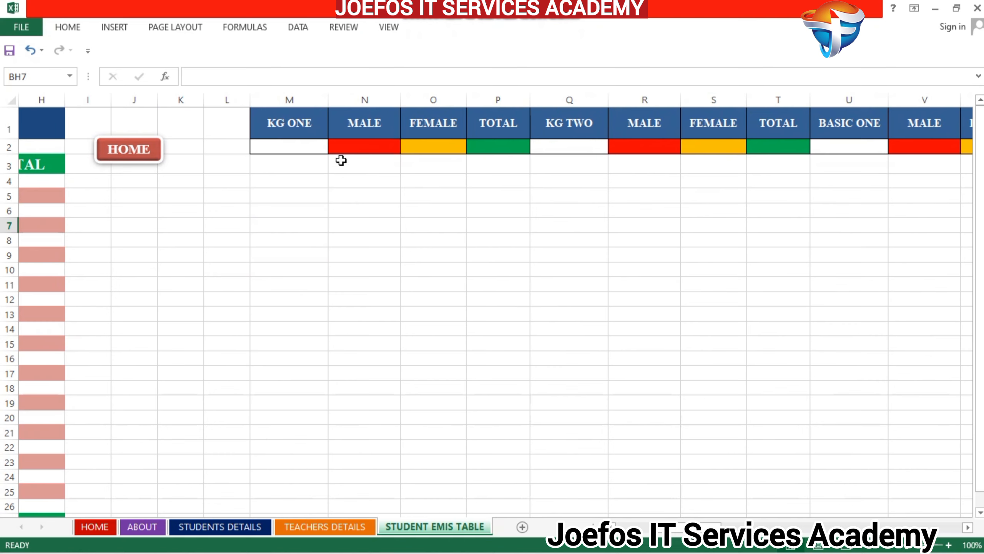
left_click(260, 115)
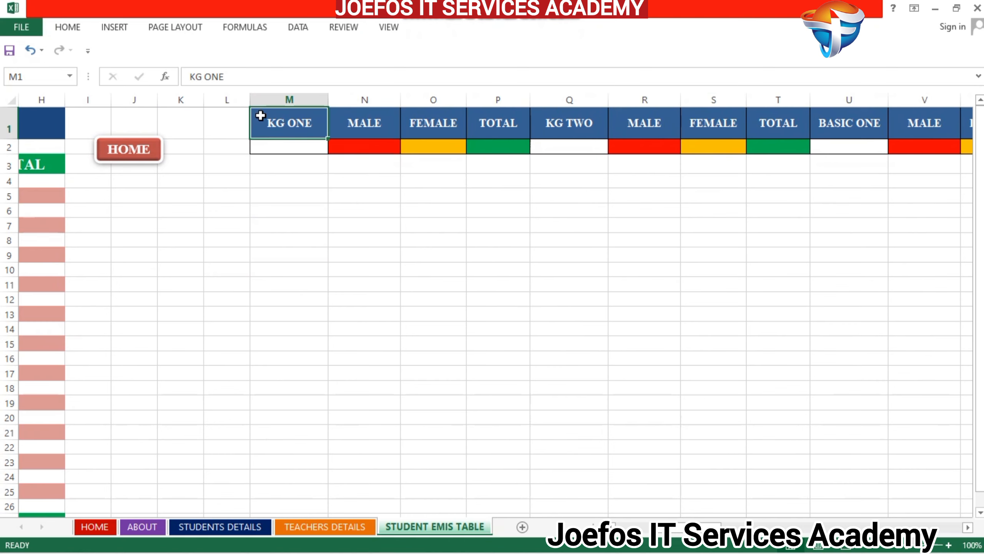
mouse_move(260, 115)
left_mouse_down()
mouse_move(330, 145)
mouse_move(407, 150)
mouse_move(982, 156)
mouse_move(723, 159)
mouse_move(644, 137)
mouse_move(618, 148)
left_mouse_up()
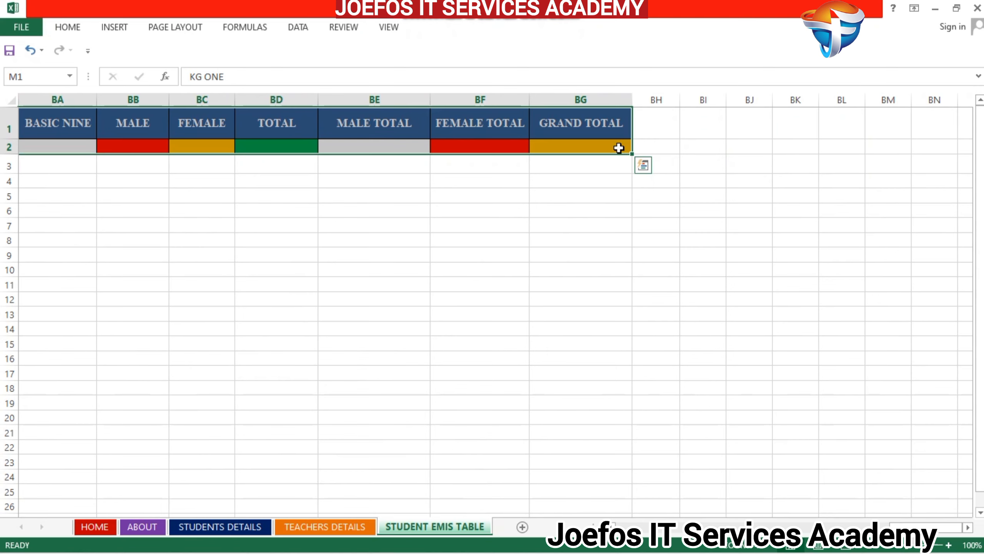
key("ctrl+c")
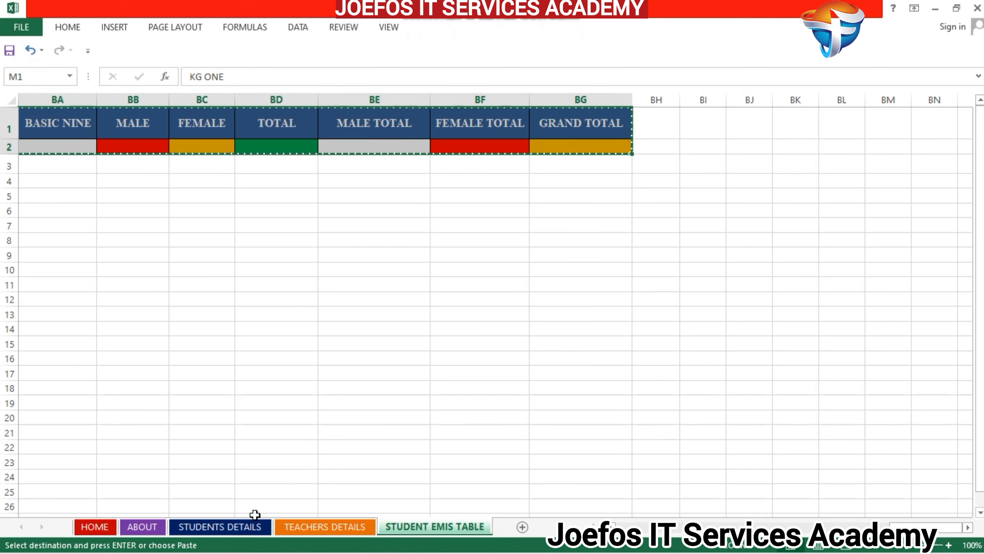
- Paste the copied heading block at cell M504 on the STUDENTS DETAILS sheet, below and beside the blue table
left_click(236, 528)
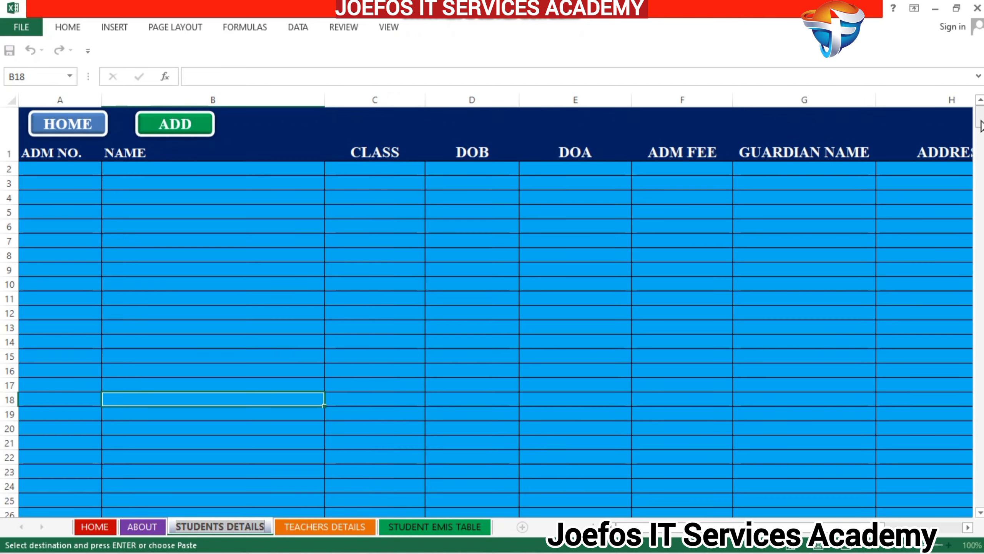
left_click_drag(981, 117, 982, 490)
left_click(980, 513)
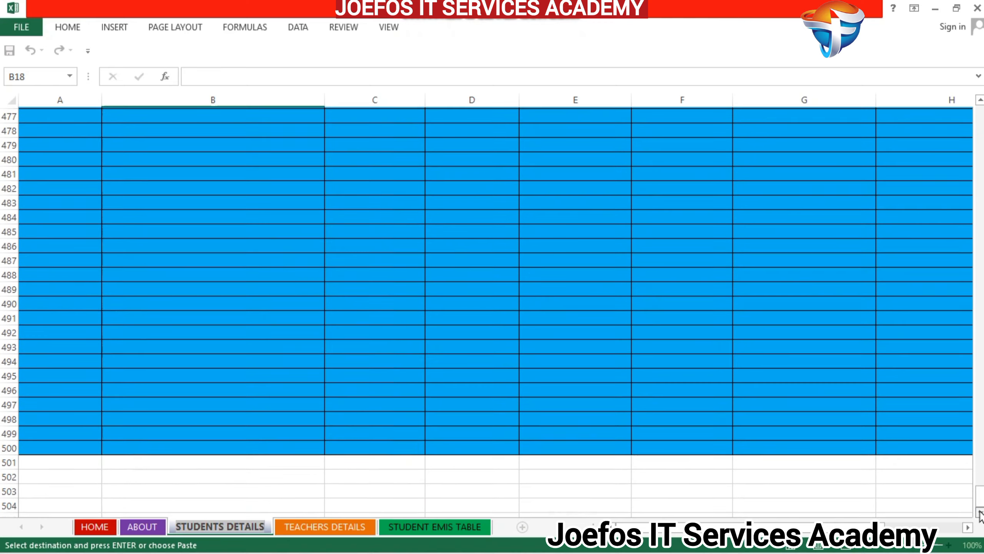
left_click(968, 527)
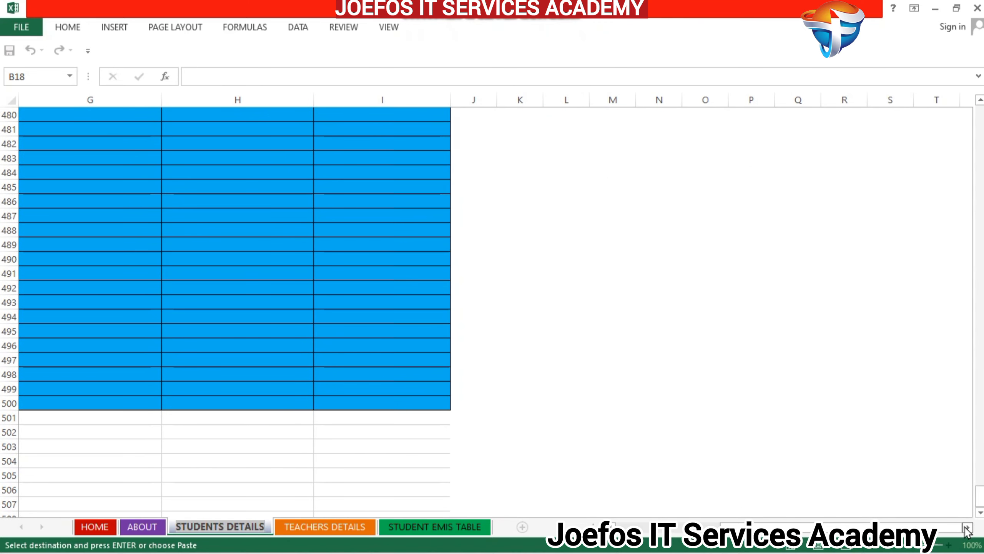
left_click(632, 467)
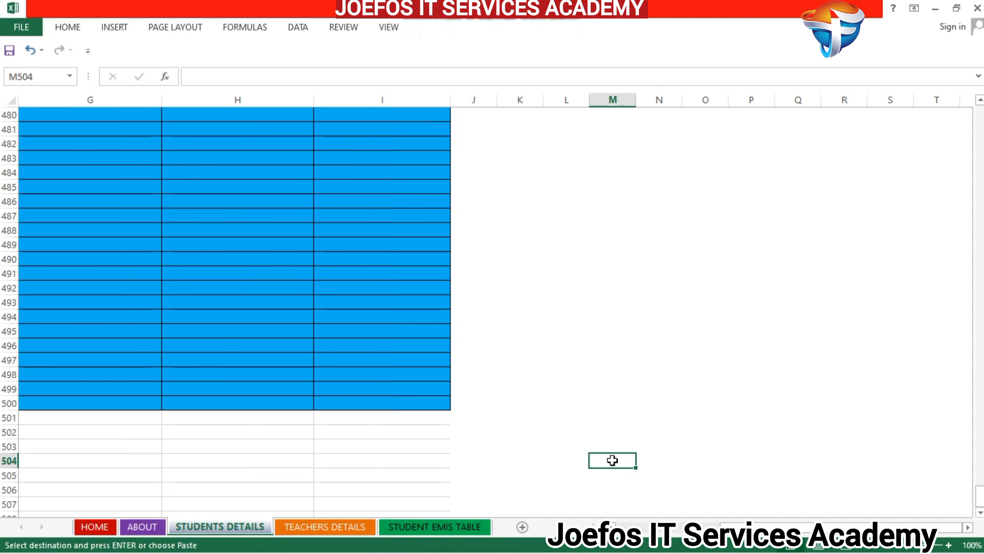
key("ctrl+v")
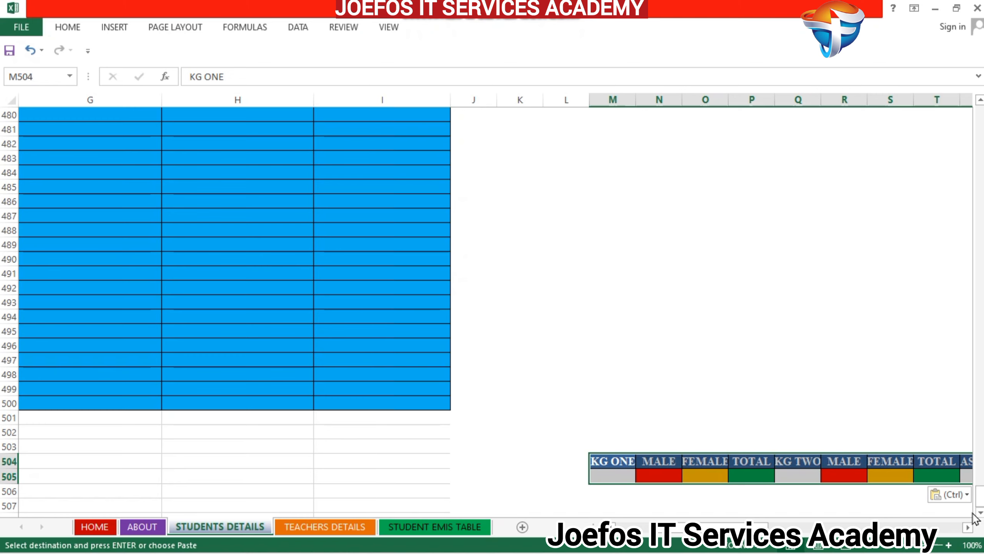
- Apply the Keep Source Column Widths paste option to the pasted heading block on STUDENTS DETAILS
left_click(968, 527)
left_click_drag(968, 528, 968, 528)
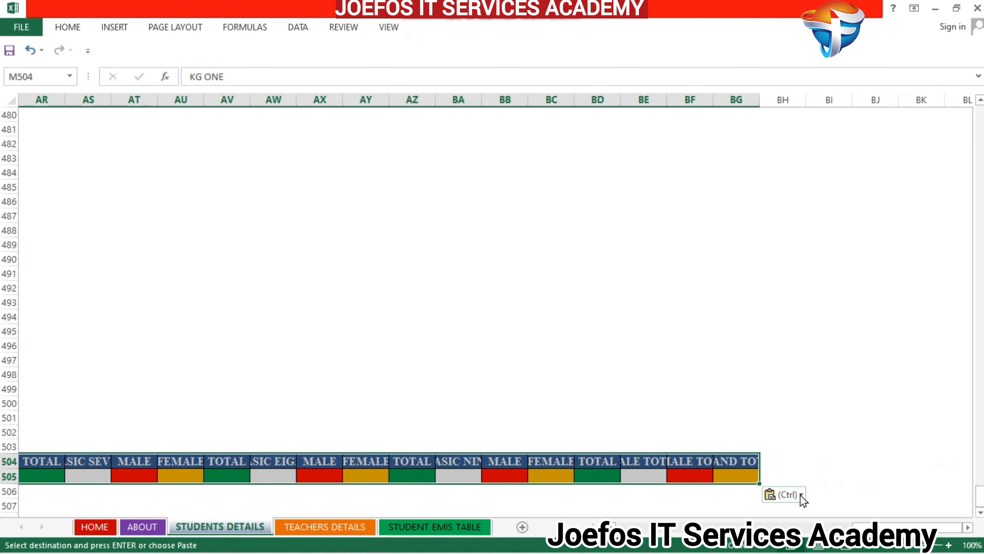
left_click(800, 494)
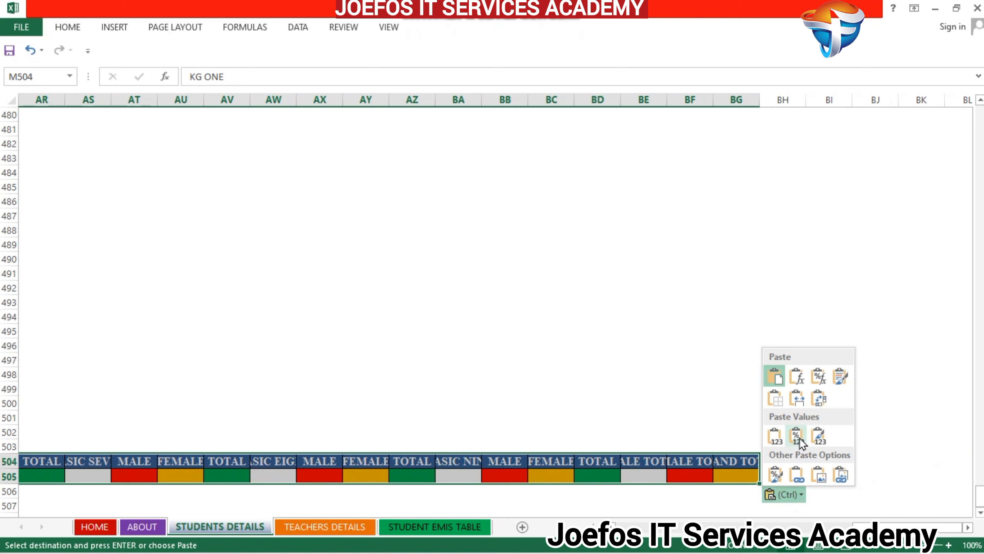
left_click(796, 397)
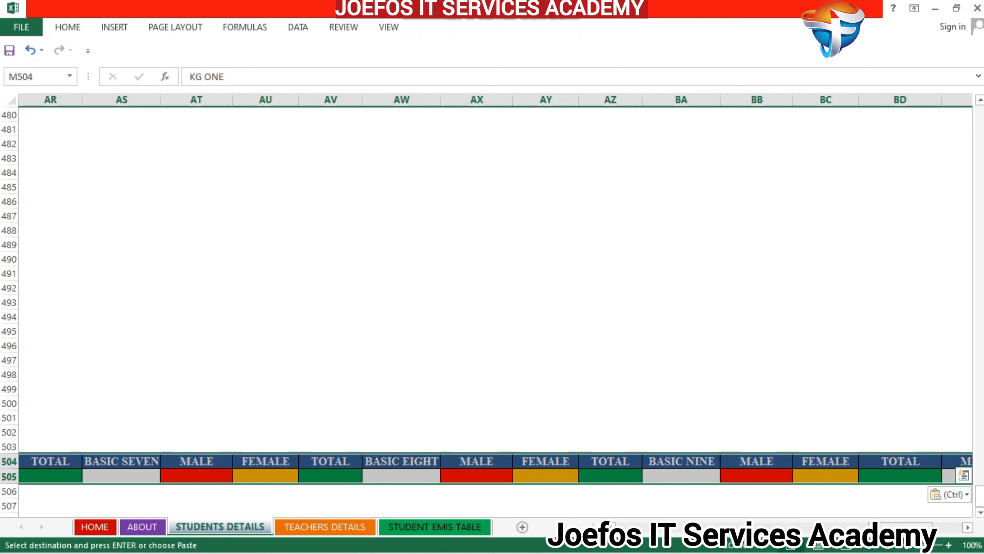
left_click_drag(931, 528, 600, 503)
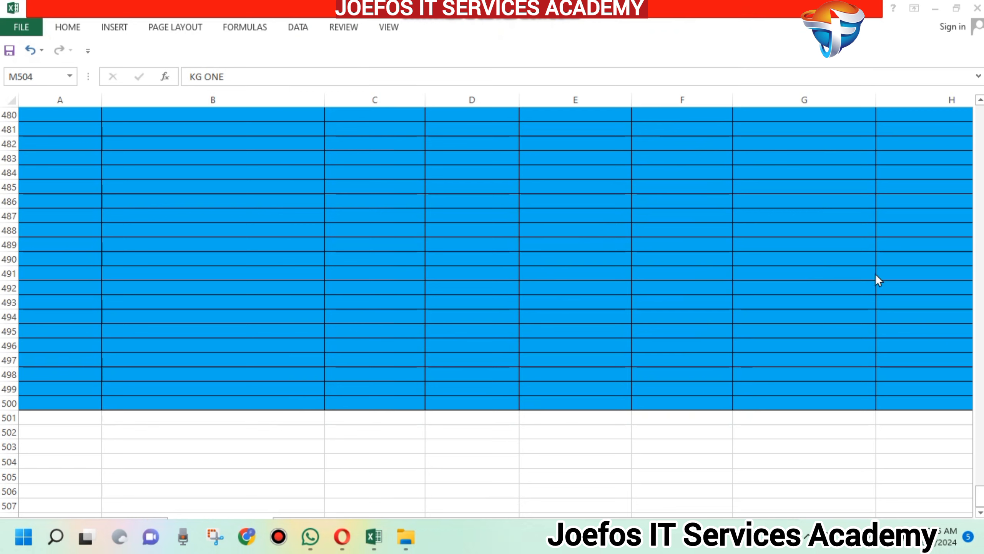
left_click(979, 490)
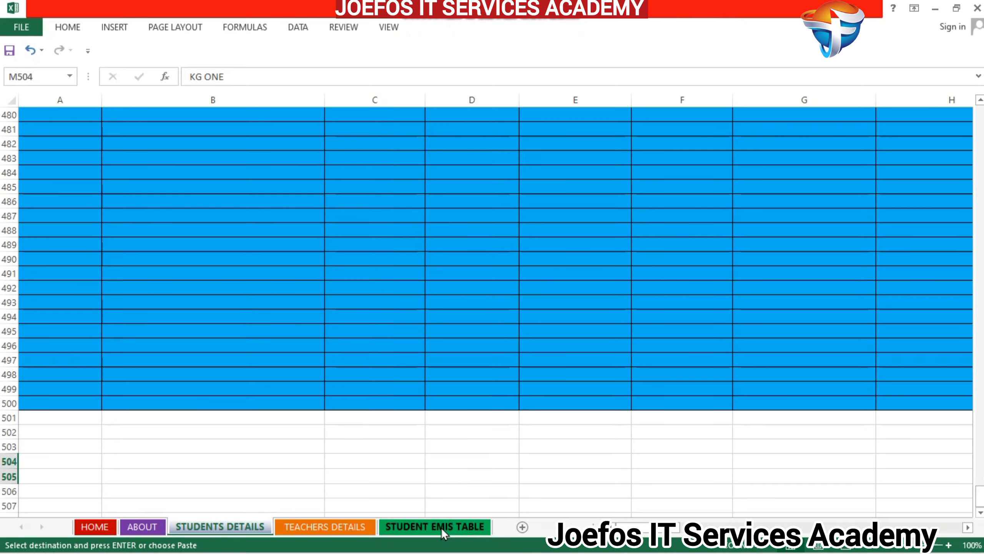
- Return to the STUDENT EMIS TABLE sheet and release the copied range and its selection
left_click(441, 528)
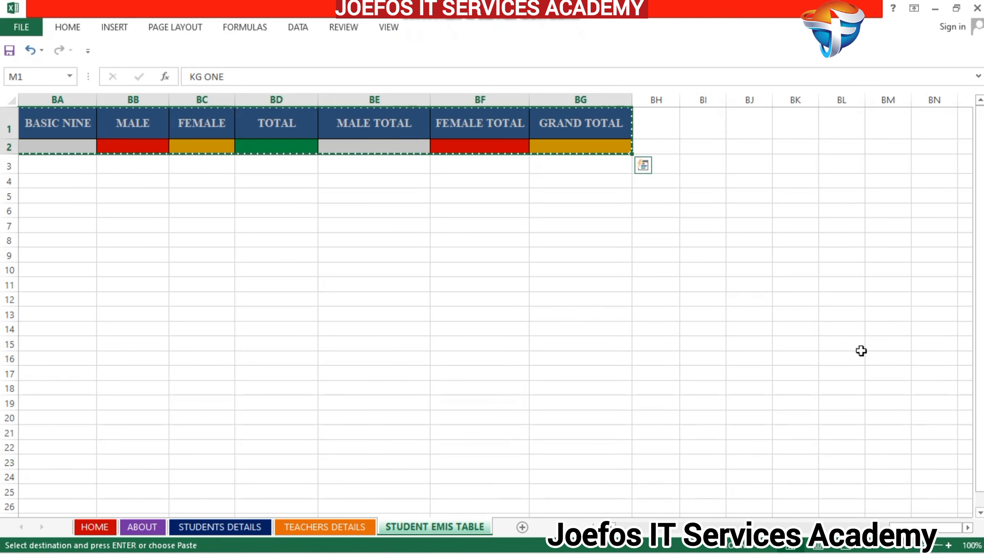
left_click_drag(907, 527, 633, 527)
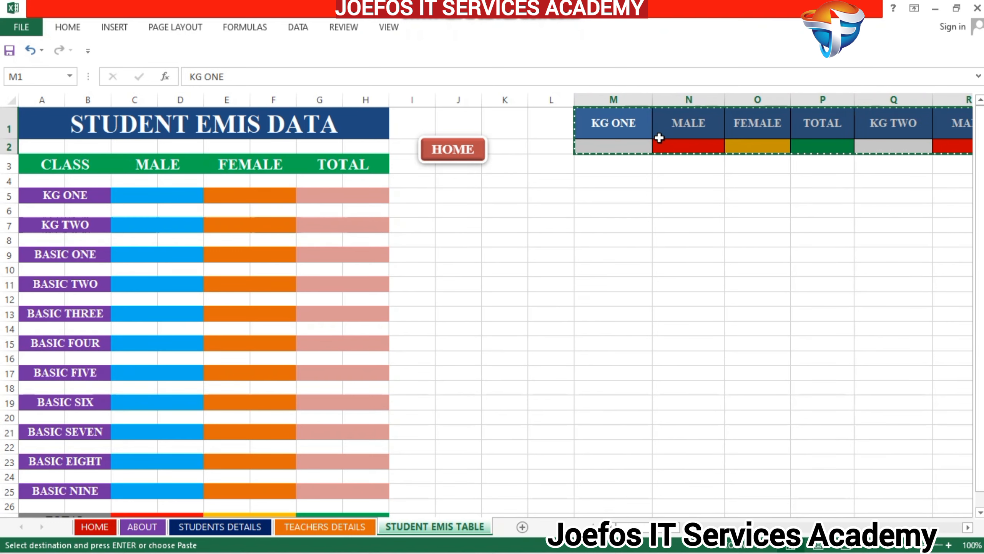
key("Escape")
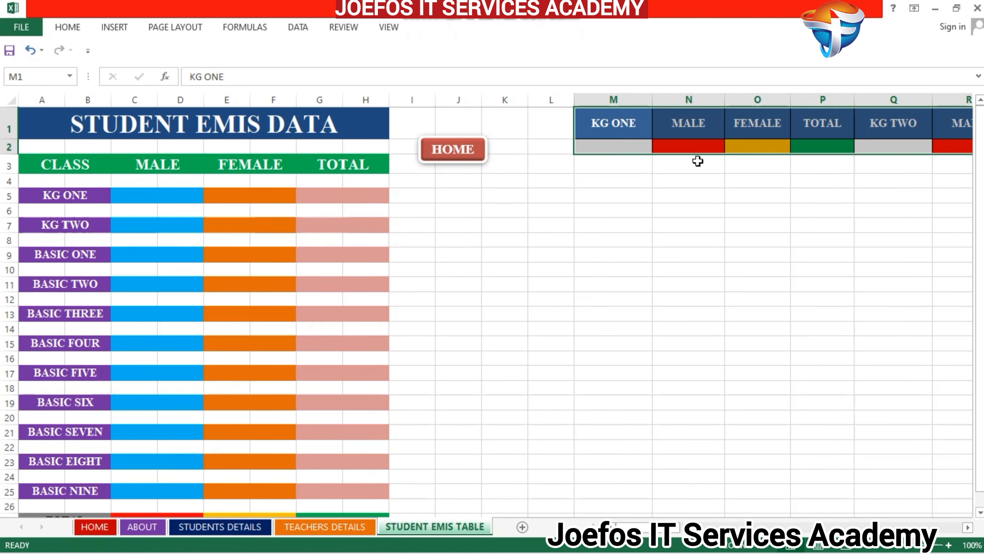
left_click(700, 183)
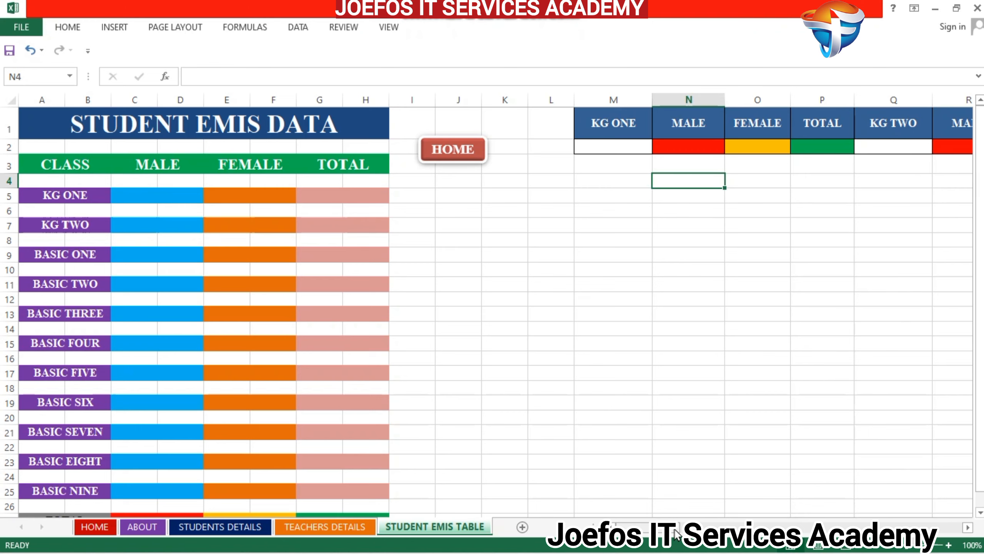
- Complete the BASIC heading in cell AK1 so it reads BASIC FIVE
left_click_drag(679, 527, 696, 527)
left_click_drag(950, 540, 726, 548)
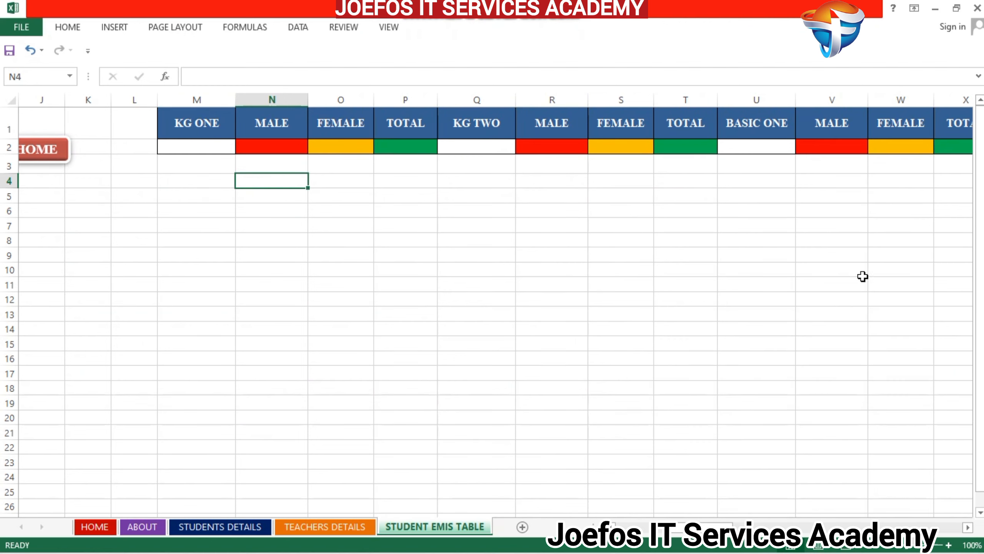
left_click_drag(969, 528, 969, 528)
left_click(969, 528)
left_click(969, 528)
left_click(969, 528)
left_click(969, 528)
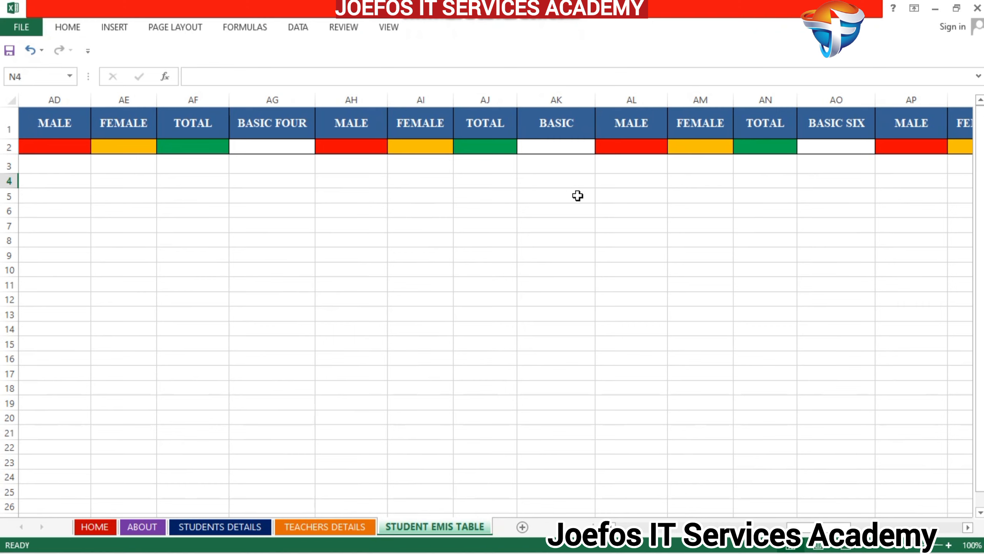
left_click(578, 126)
double_click(579, 128)
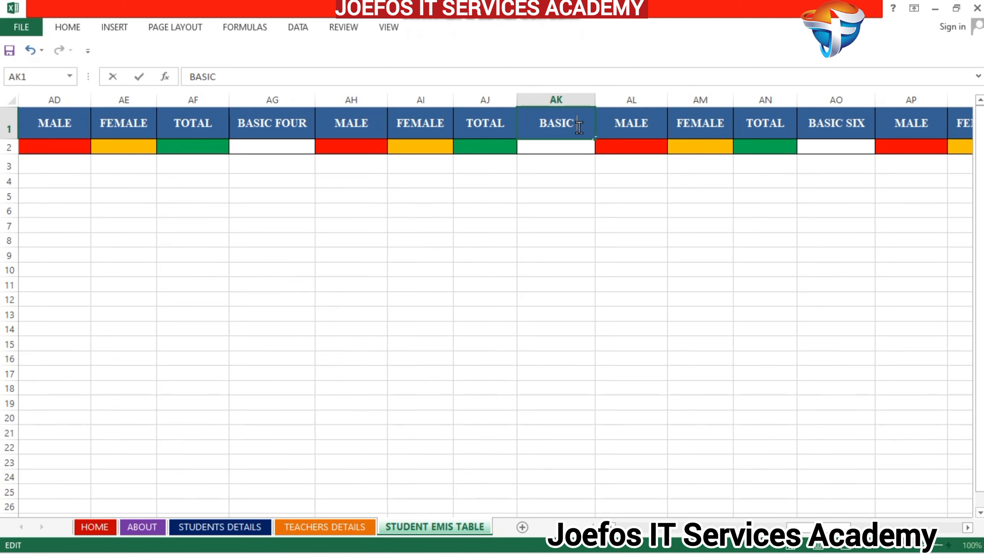
type("FIVE")
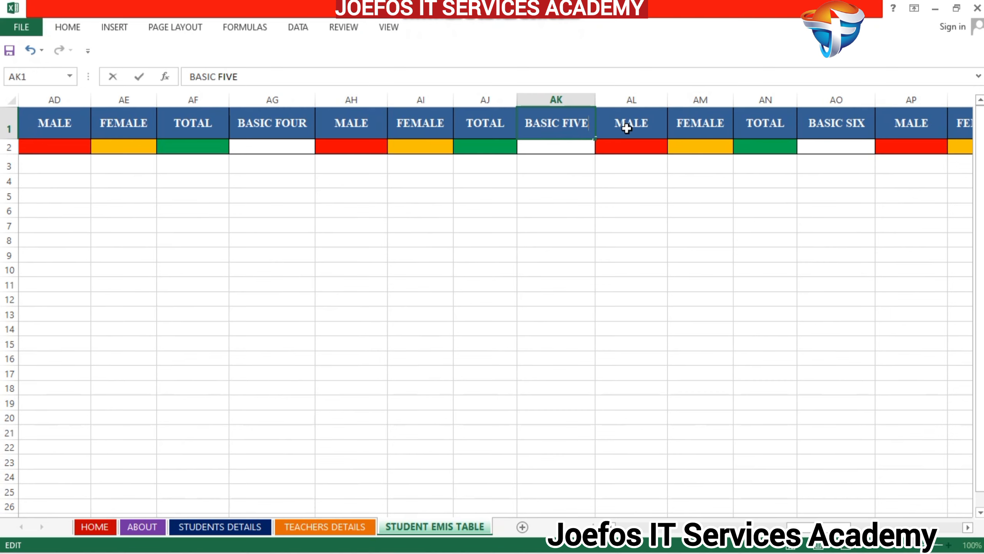
left_click(644, 169)
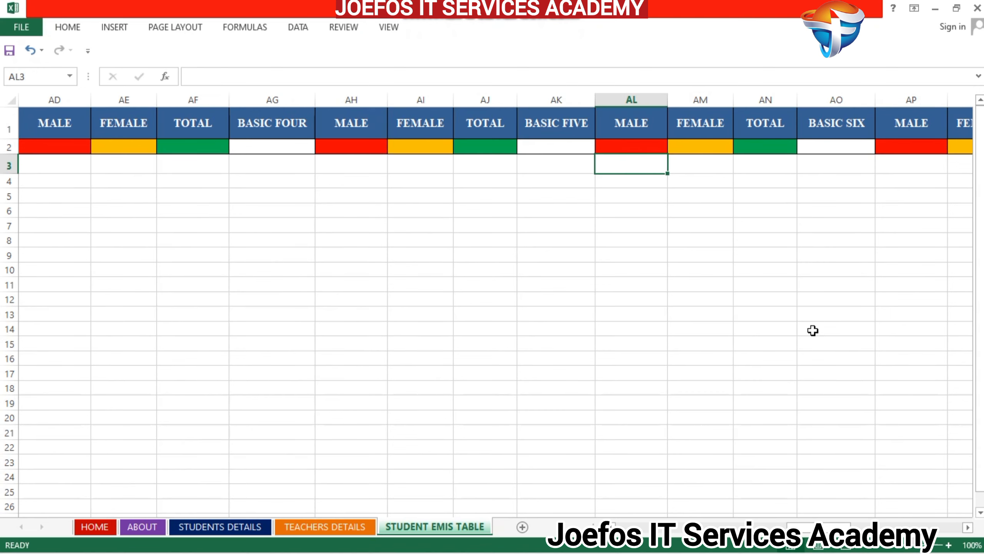
- Check the remaining row 1 headings from BASIC SIX through BASIC NINE to MALE TOTAL
left_click(968, 526)
left_click(968, 527)
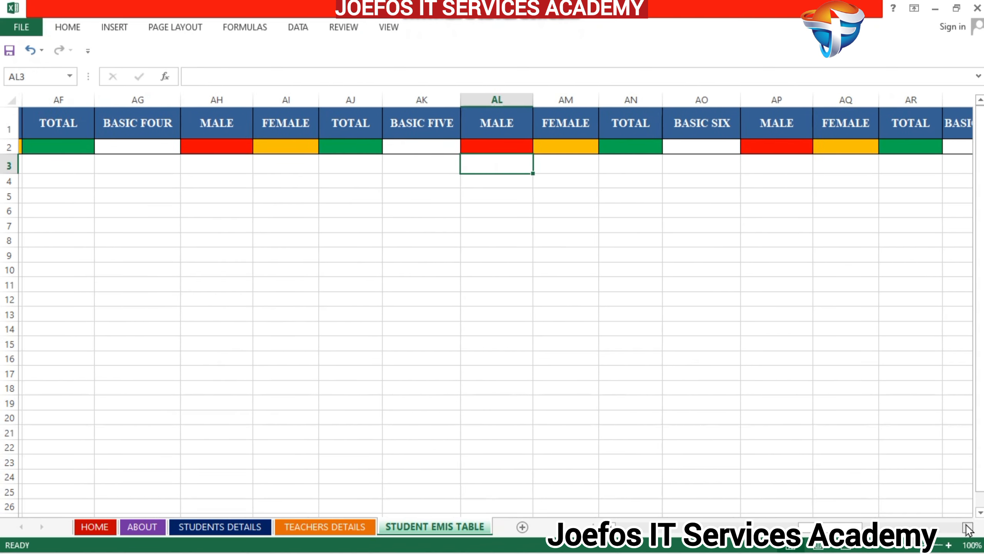
left_click(967, 527)
left_click(967, 527)
left_click(968, 527)
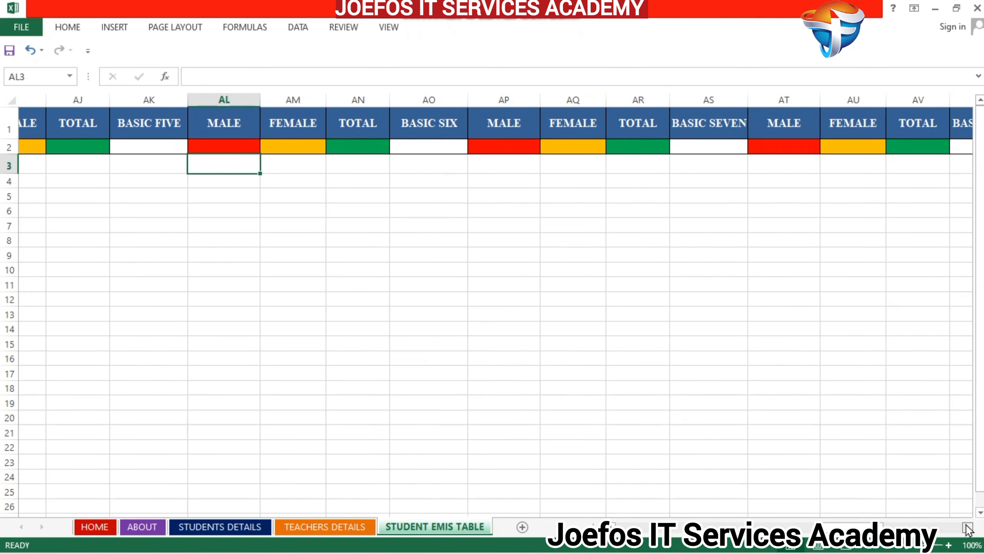
left_click(968, 527)
left_click(968, 527)
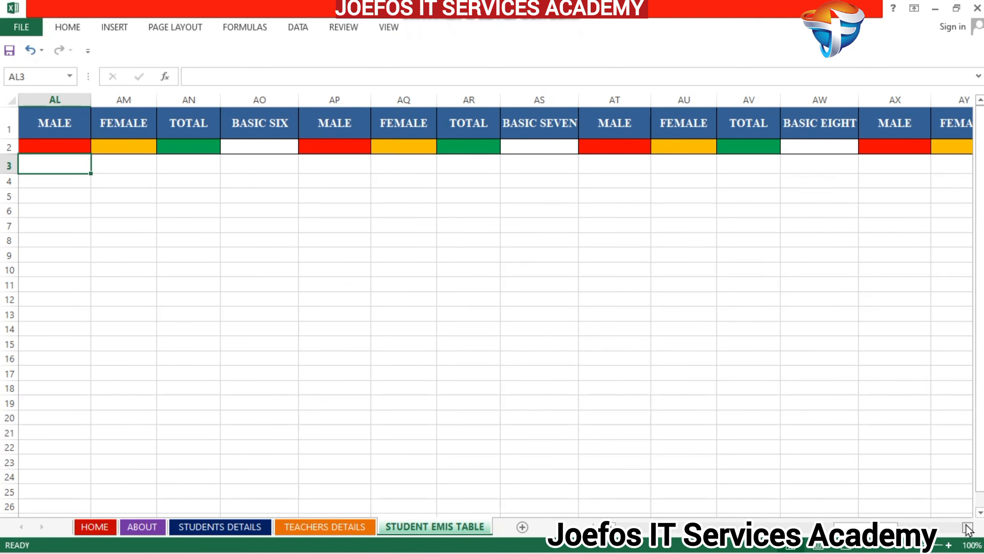
left_click(968, 527)
left_click(968, 527)
left_click(968, 527)
left_click(968, 527)
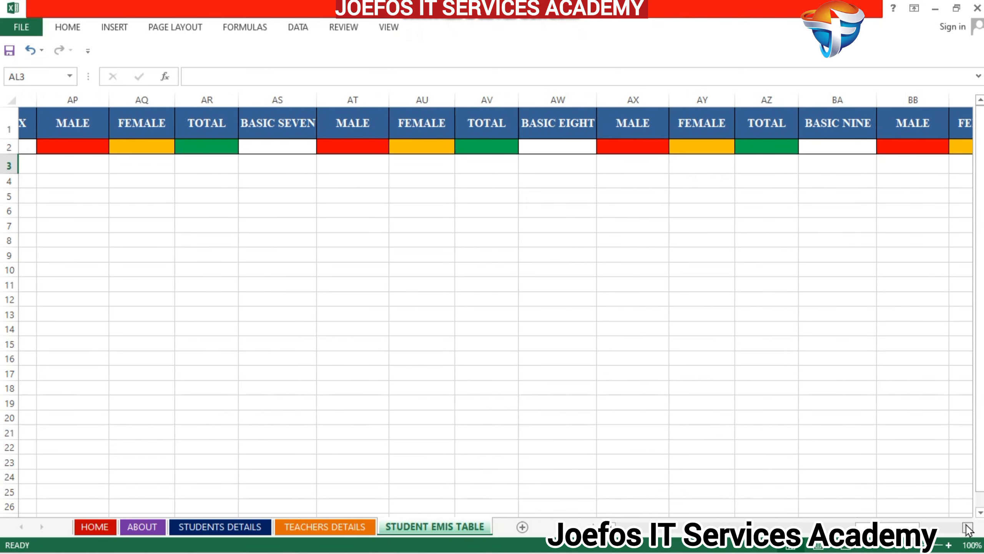
left_click(968, 527)
left_click(968, 527)
left_click(968, 527)
- Review the final row 1 headings through GRAND TOTAL in column BG and return to the STUDENT EMIS DATA table
left_click(968, 527)
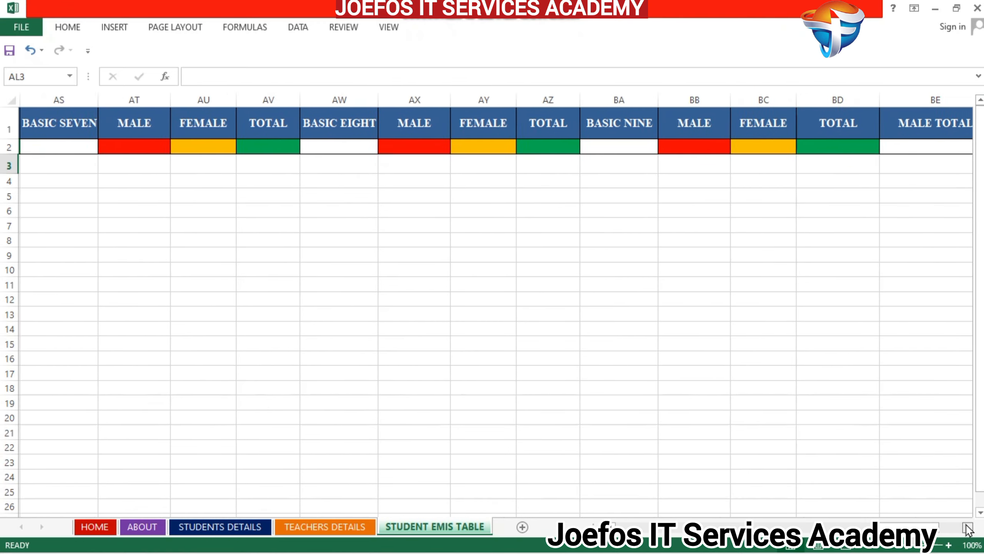
left_click(968, 527)
left_click(967, 527)
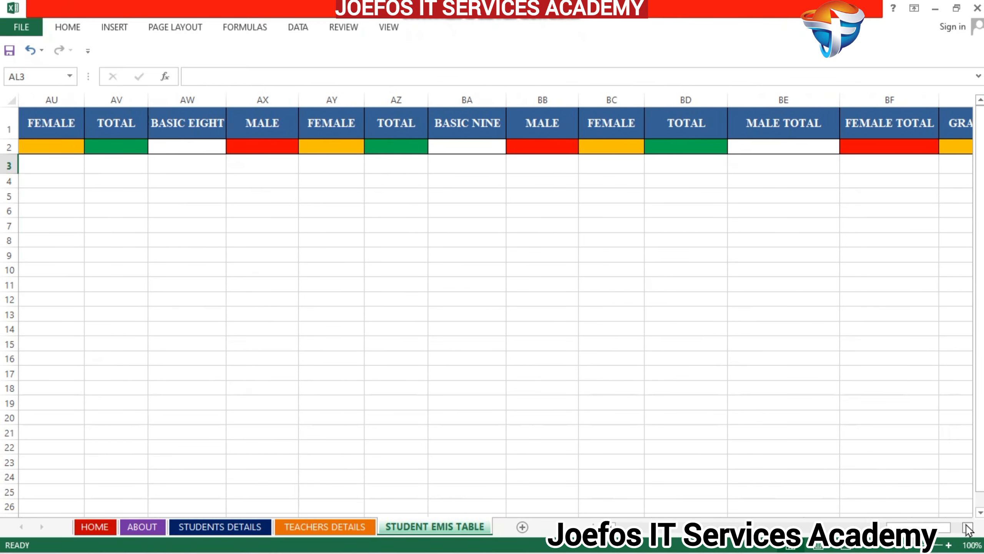
left_click(968, 526)
left_click(968, 527)
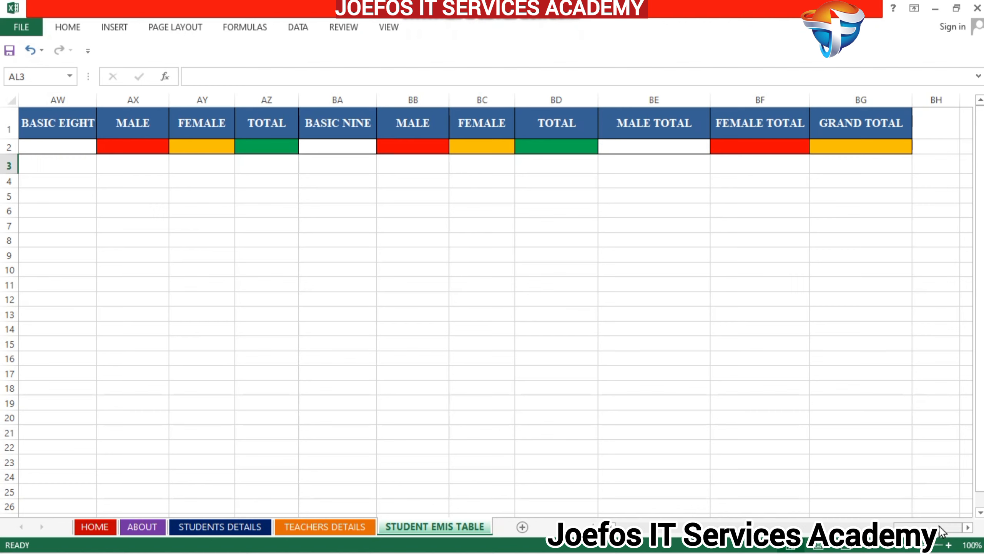
left_click_drag(942, 531, 937, 531)
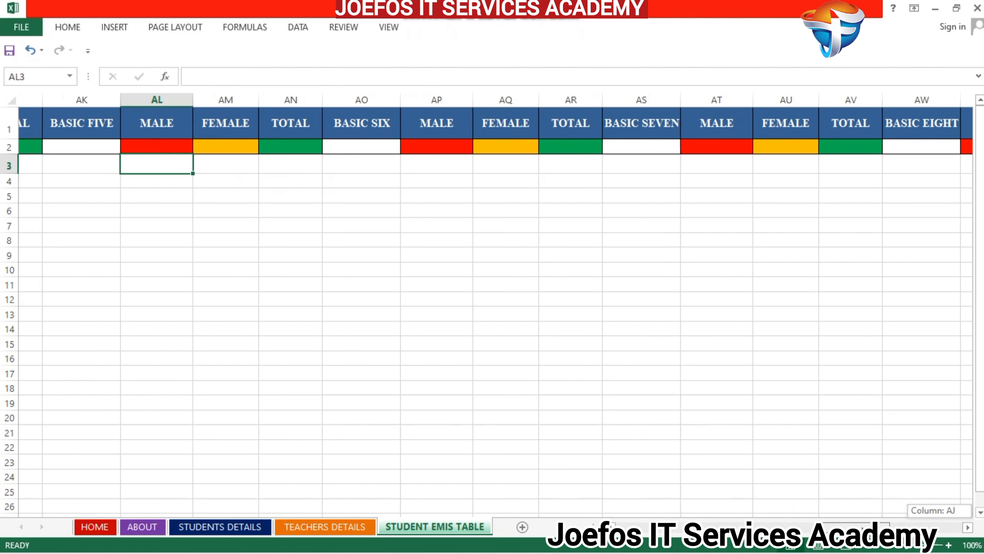
left_click_drag(863, 528, 659, 545)
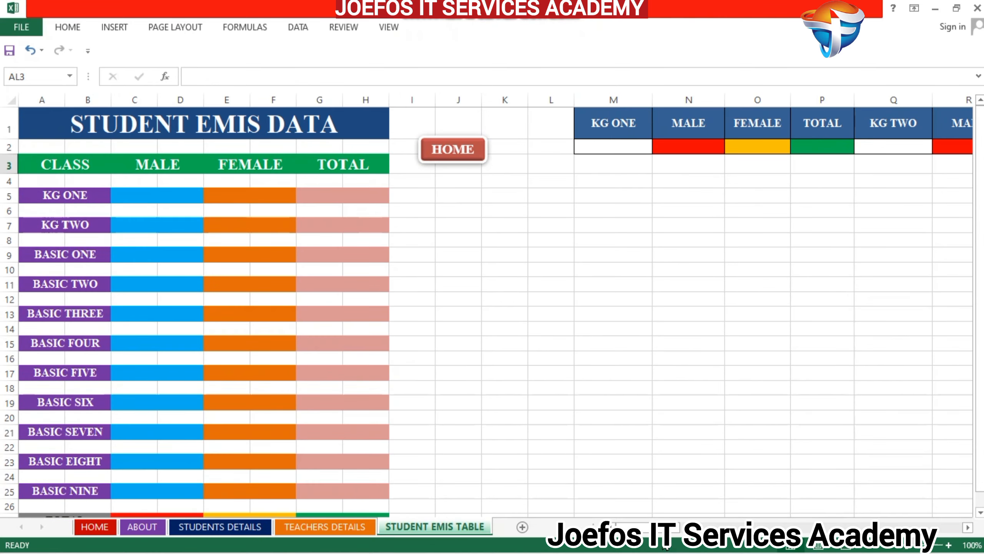
- Move the HOME button closer to the STUDENT EMIS DATA table and place a duplicate of it beside it over columns K and L
left_click(425, 146)
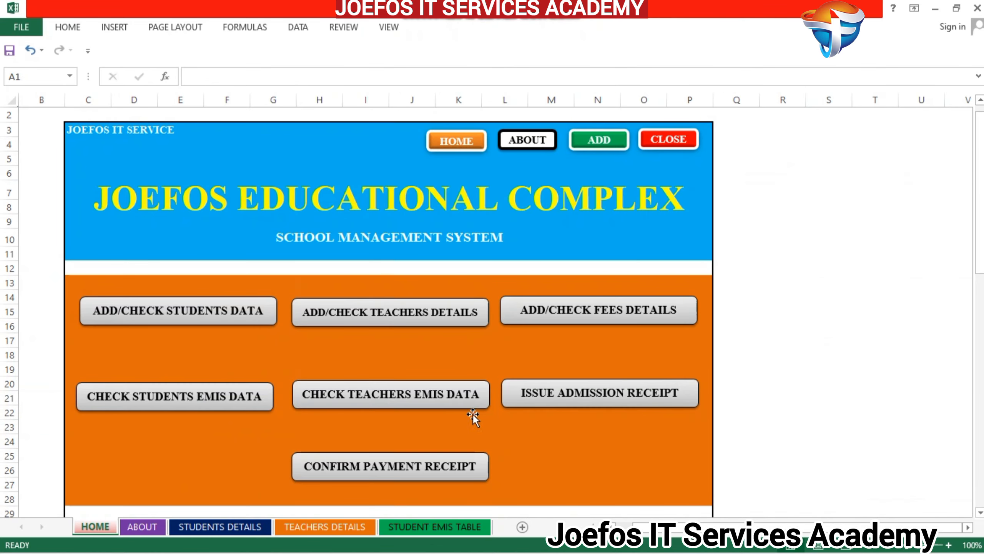
left_click(458, 525)
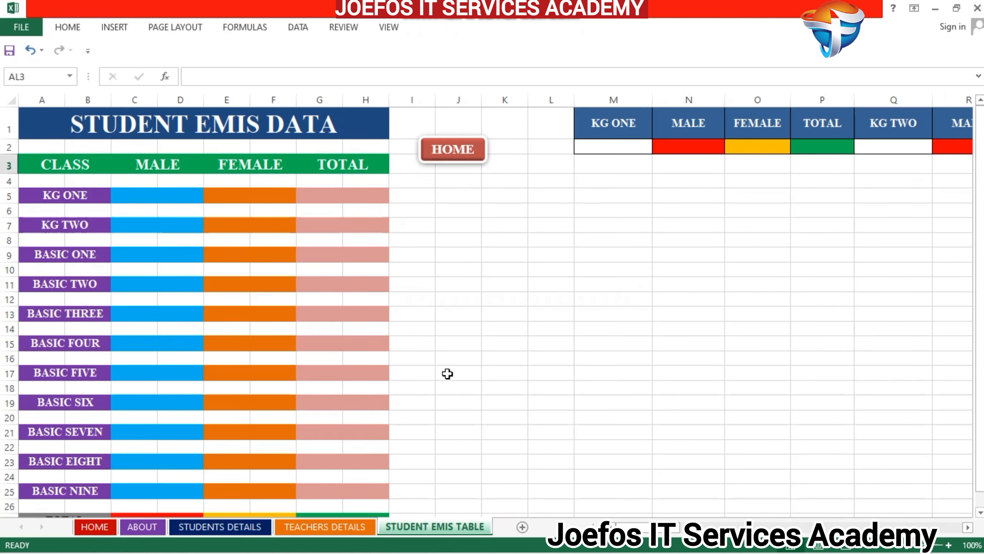
right_click(452, 155)
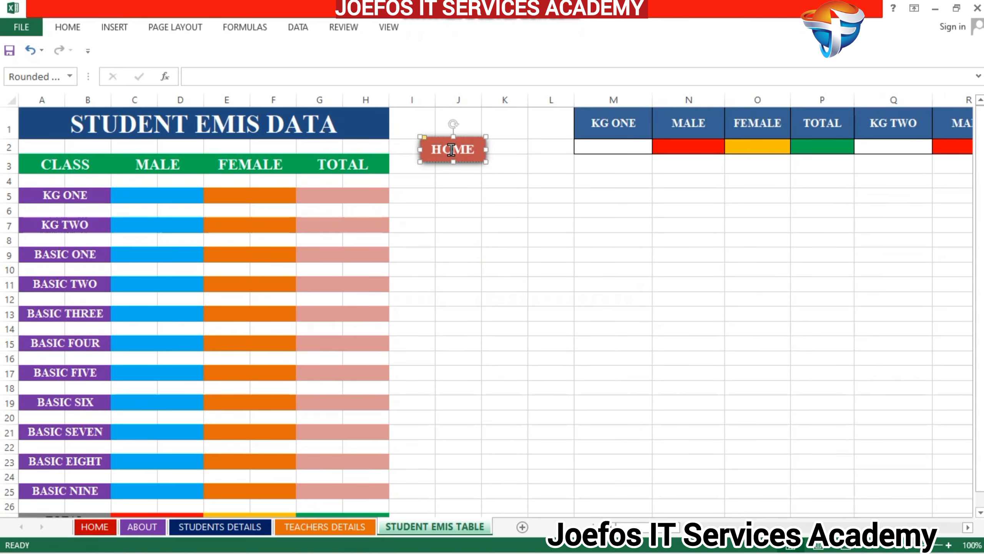
left_click(431, 142)
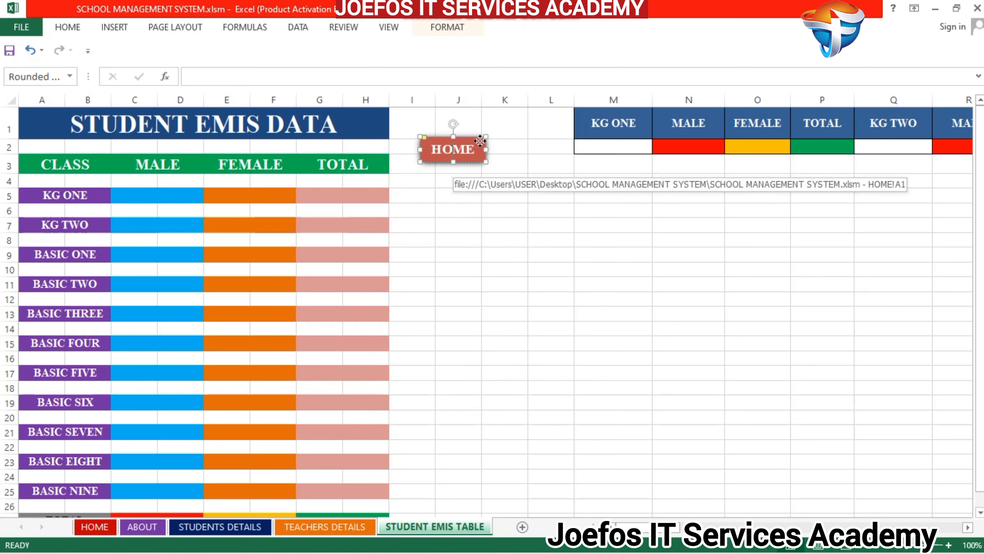
left_click_drag(480, 141, 463, 142)
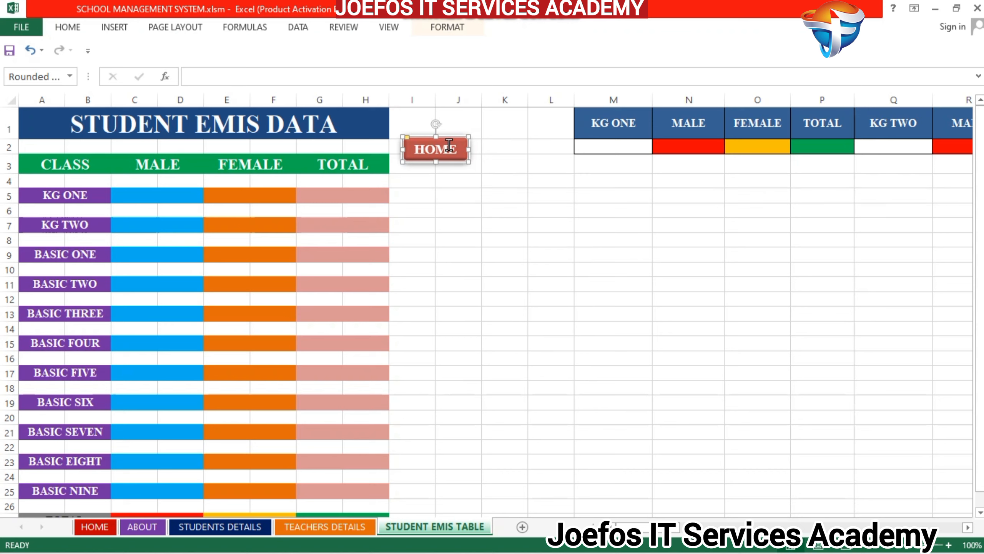
key("ctrl+d")
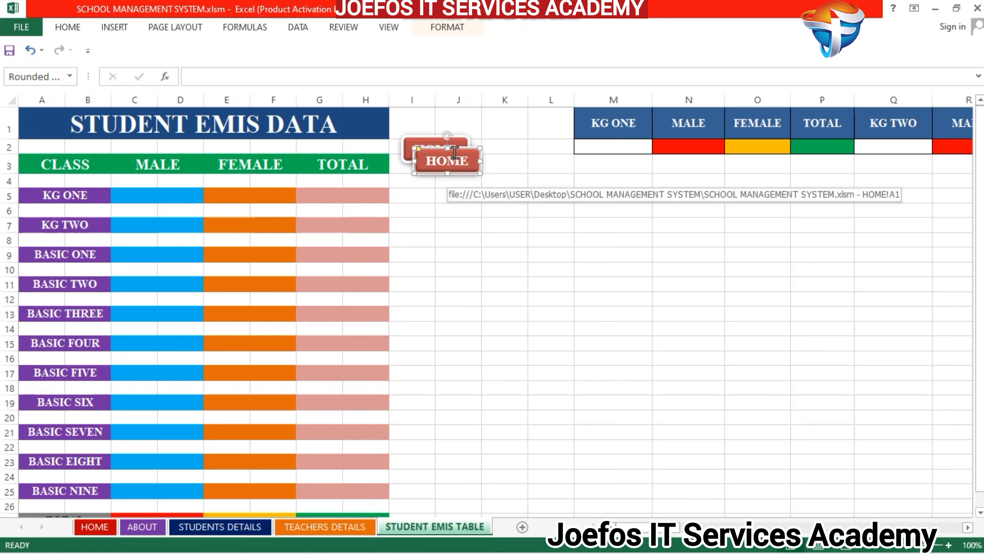
left_click_drag(457, 149, 524, 137)
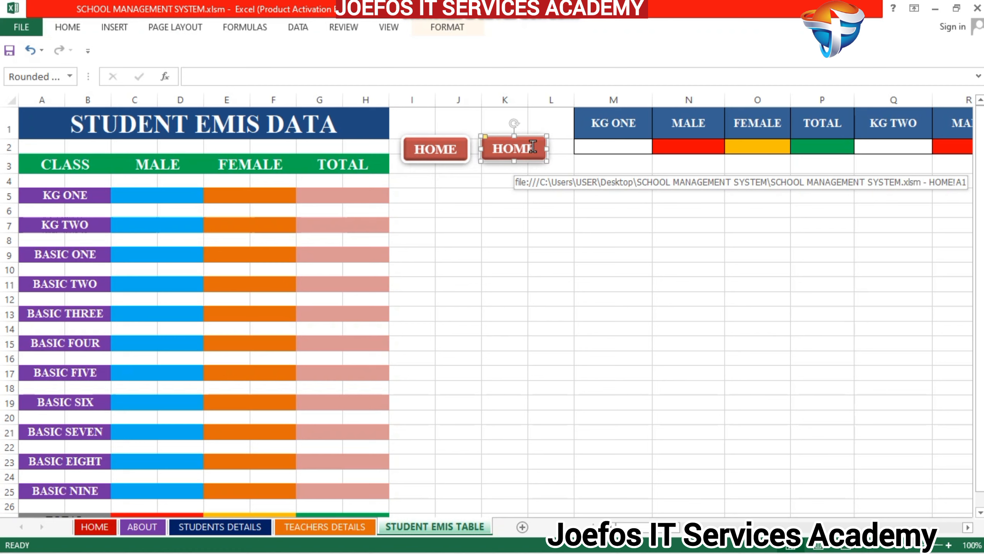
- Replace the label of the duplicate button over columns K and L with ADD
left_click(533, 146)
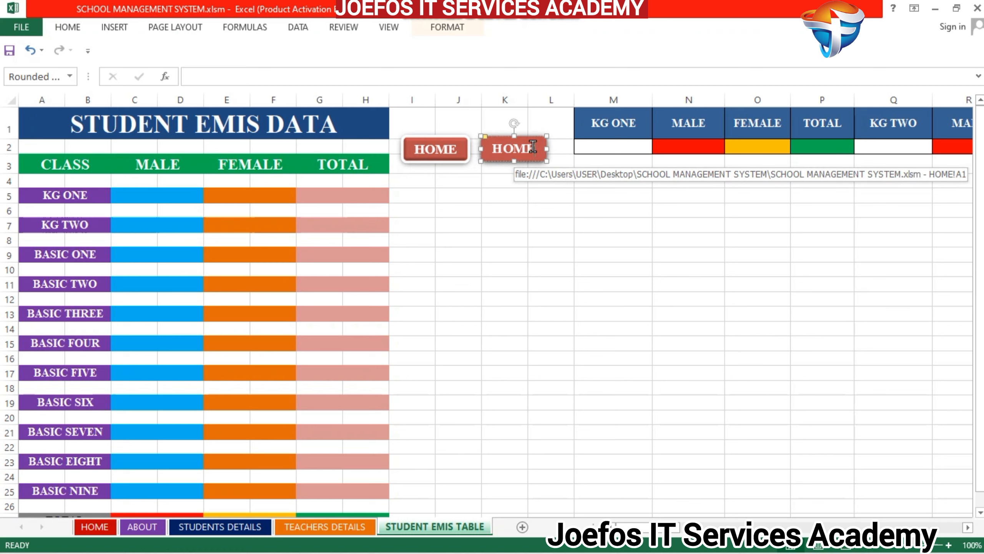
key("BackSpace")
key("BackSpace")
key("BackSpace")
key("BackSpace")
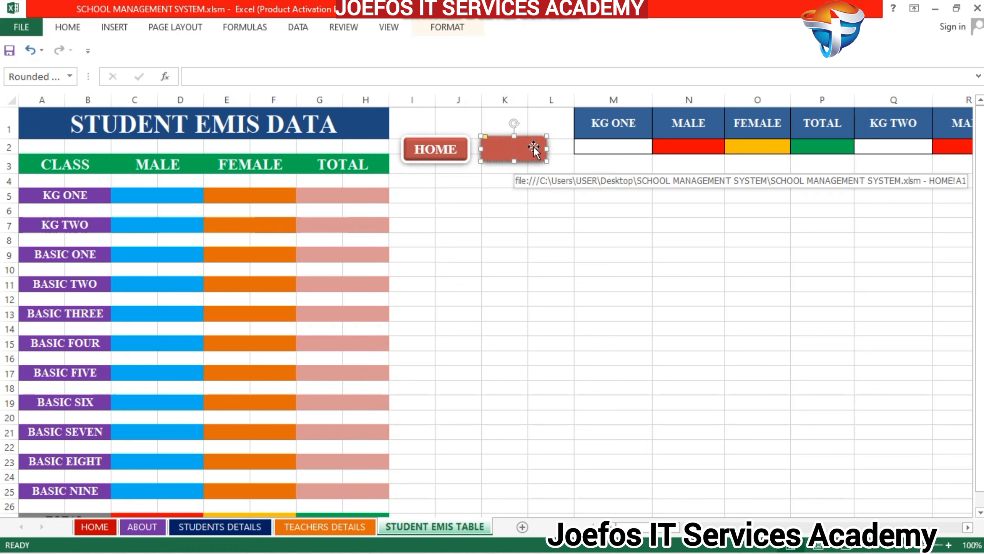
type("ADD")
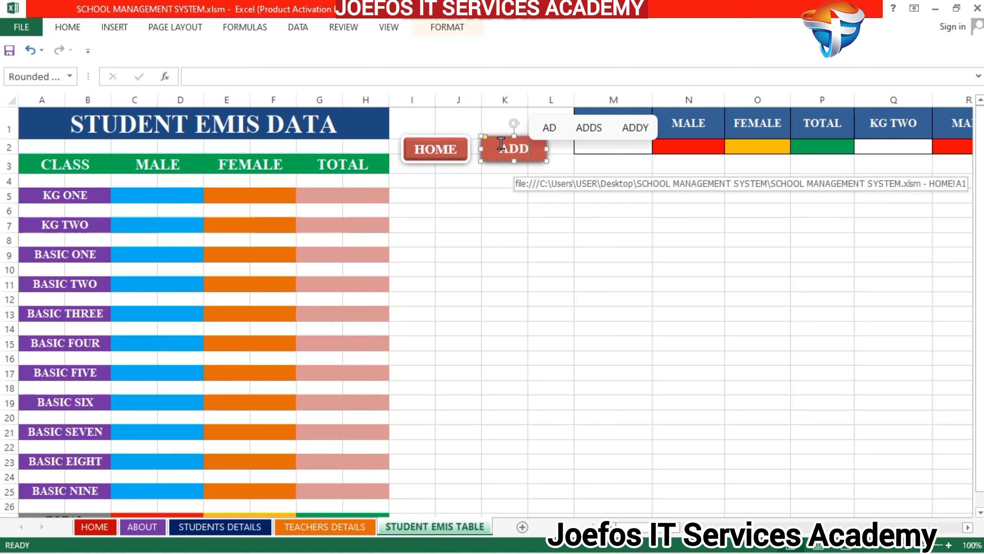
- Fill the ADD button with the standard Red color and deselect it
left_click_drag(501, 142, 532, 145)
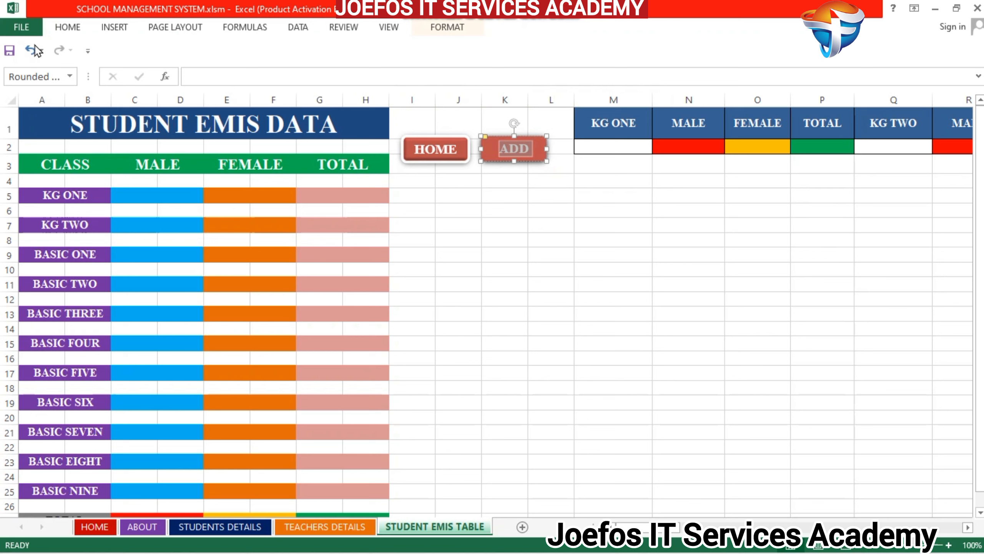
left_click(68, 27)
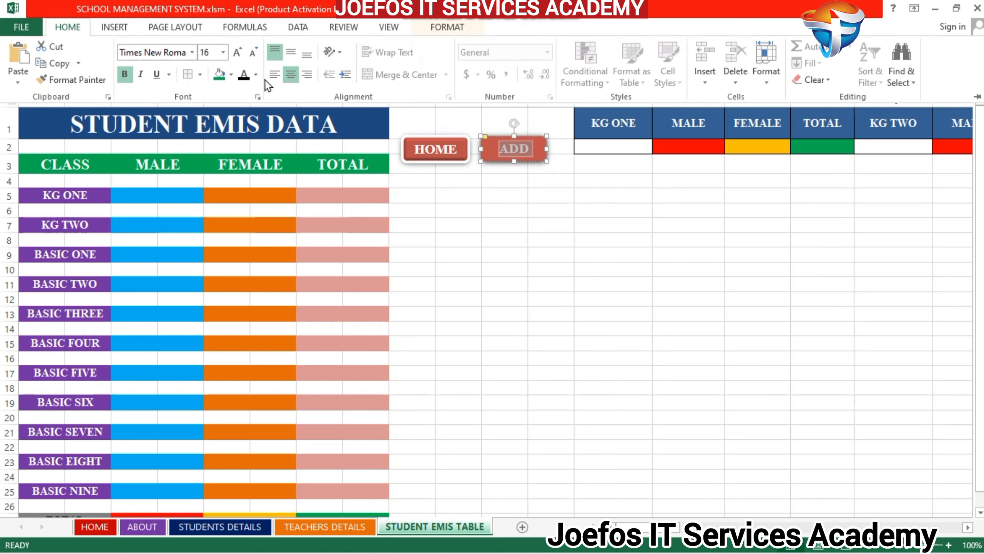
left_click(232, 75)
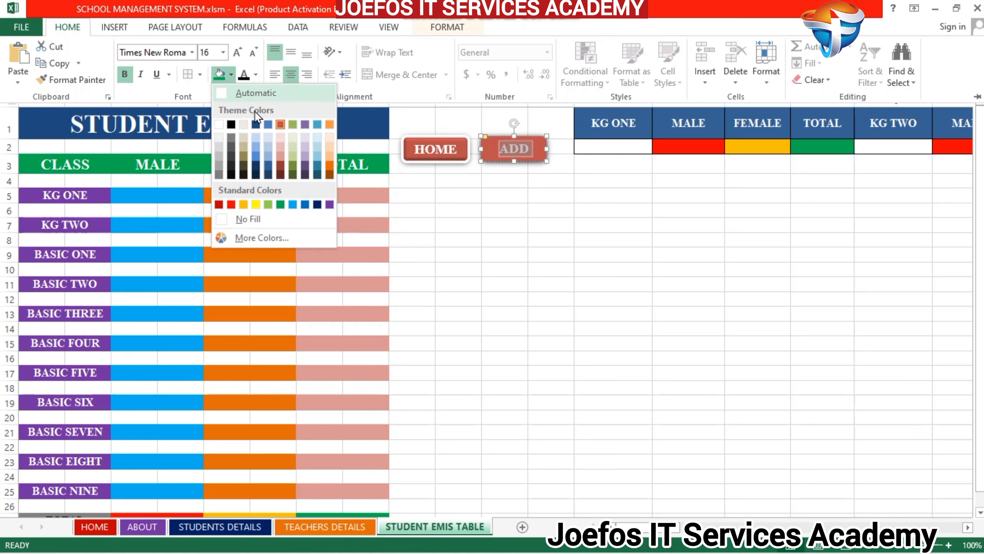
left_click(231, 204)
key("ctrl+F1")
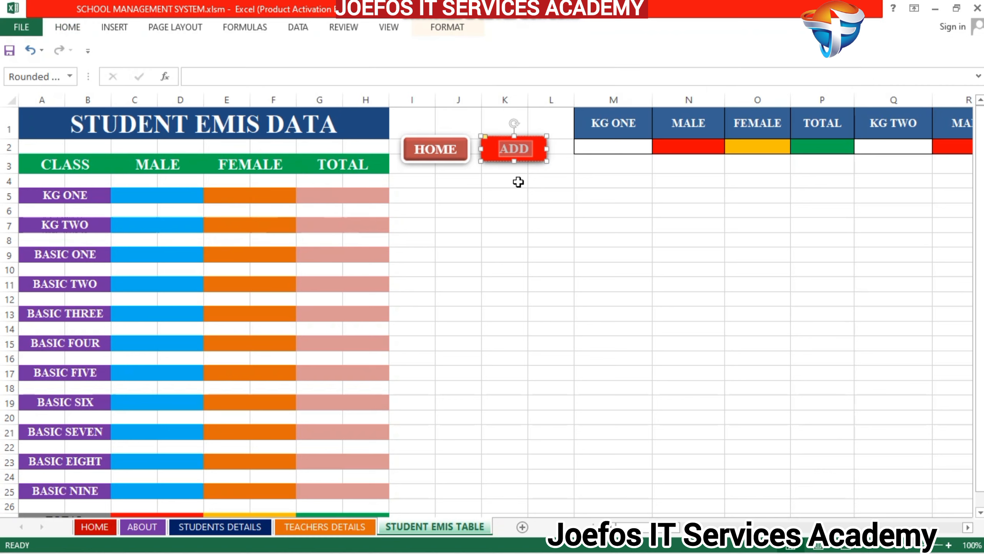
left_click(518, 182)
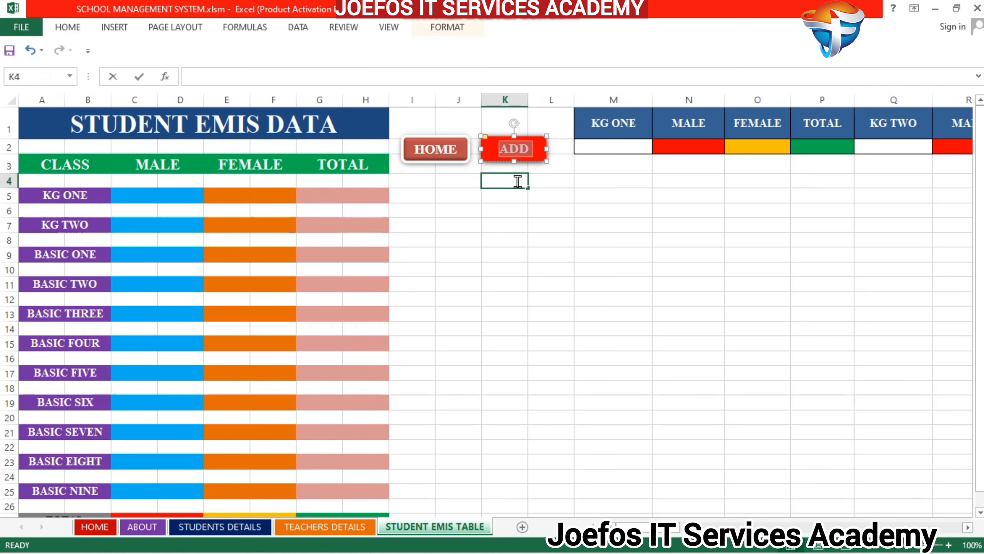
- Remove the hyperlink inherited from the HOME button from the ADD button on STUDENT EMIS TABLE
left_click(521, 149)
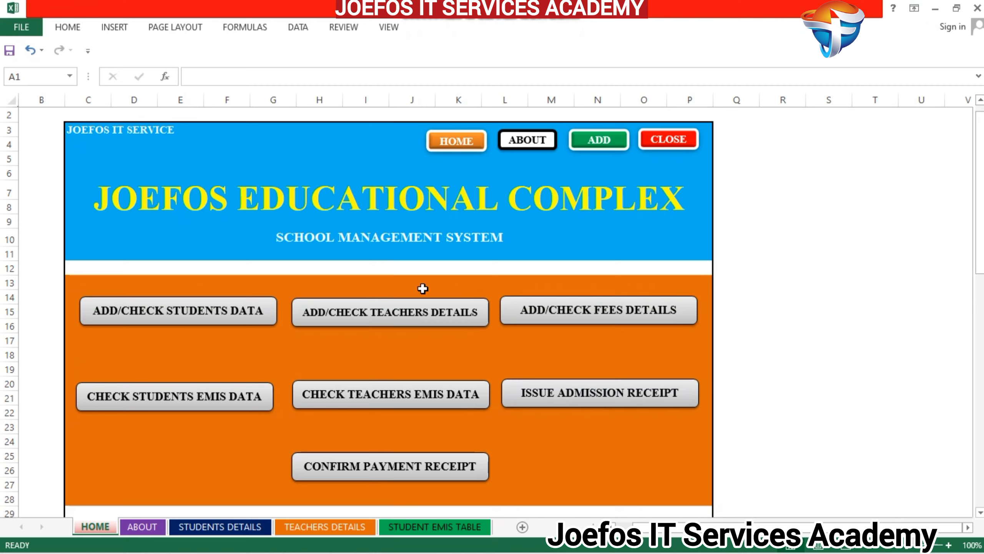
left_click(411, 526)
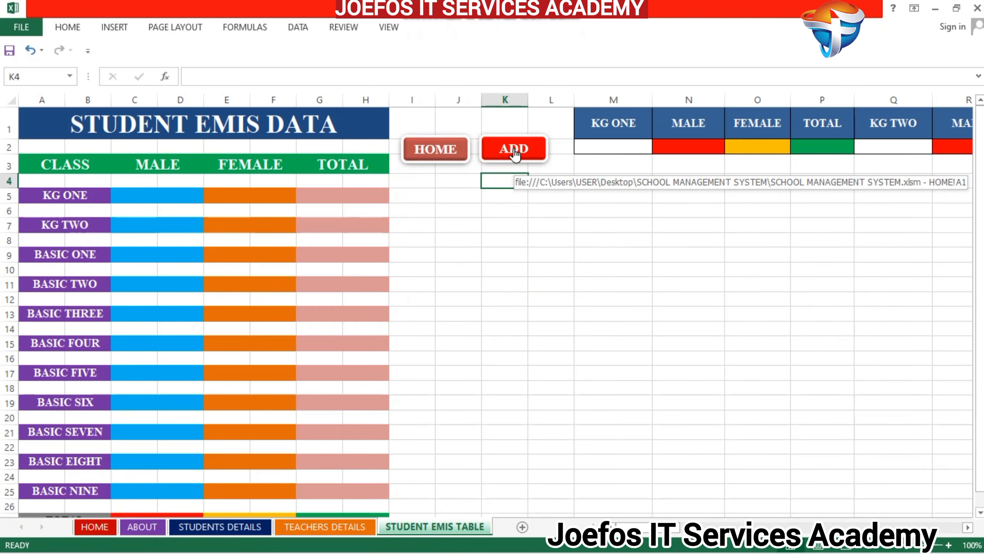
right_click(544, 152)
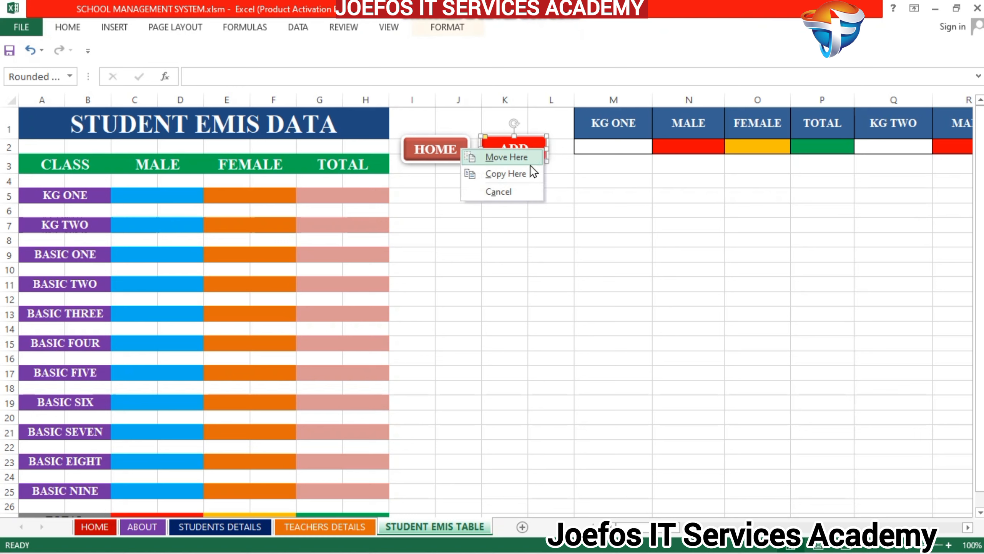
right_click(530, 149)
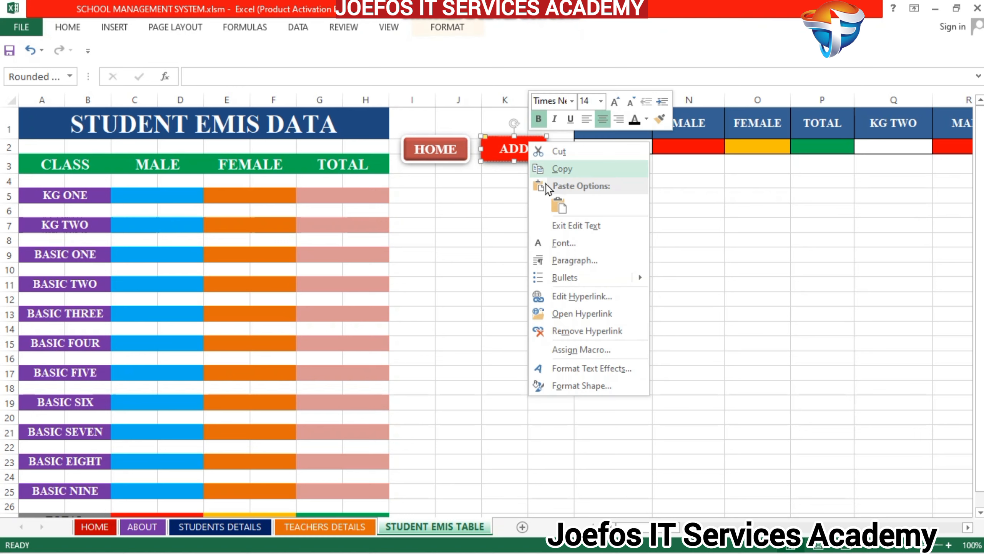
left_click(574, 331)
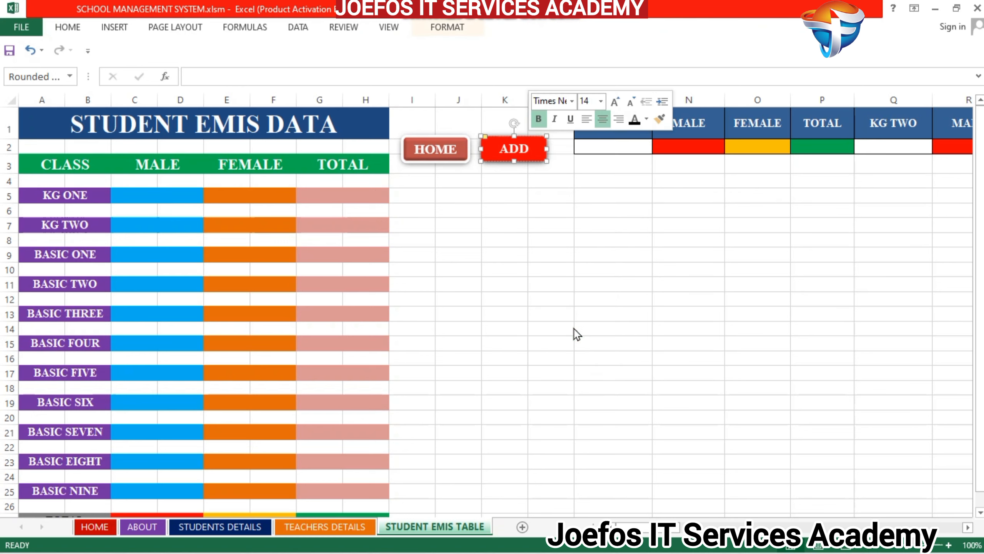
left_click(512, 198)
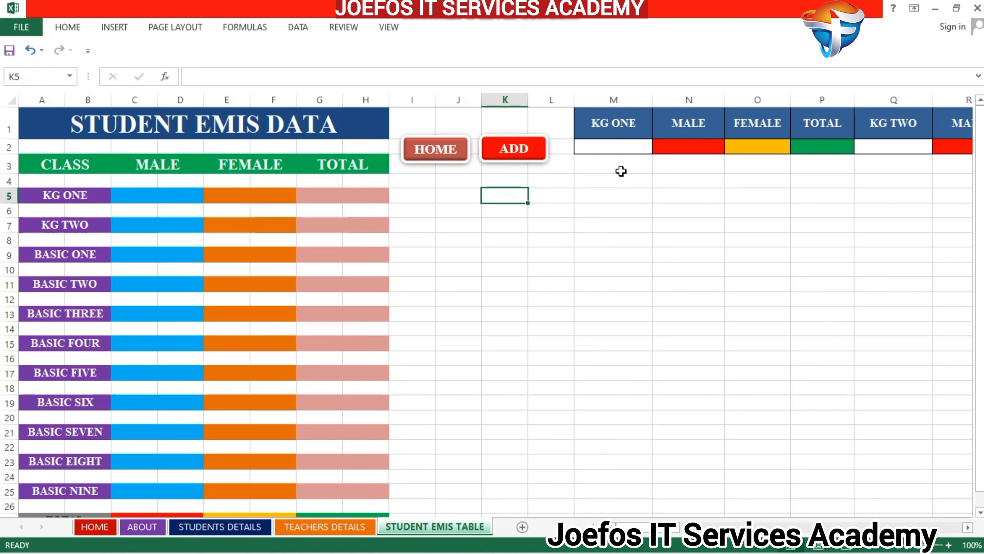
left_click_drag(674, 535, 639, 547)
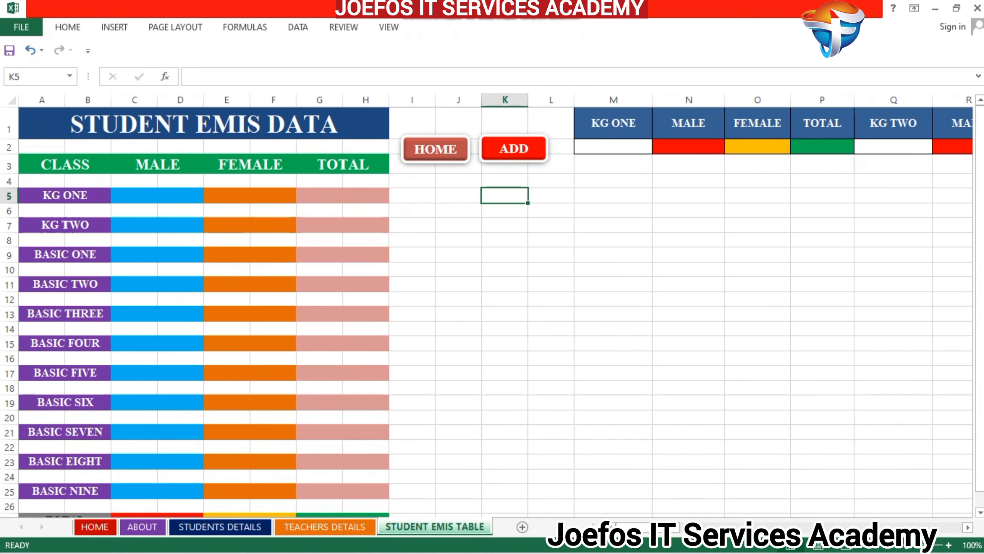